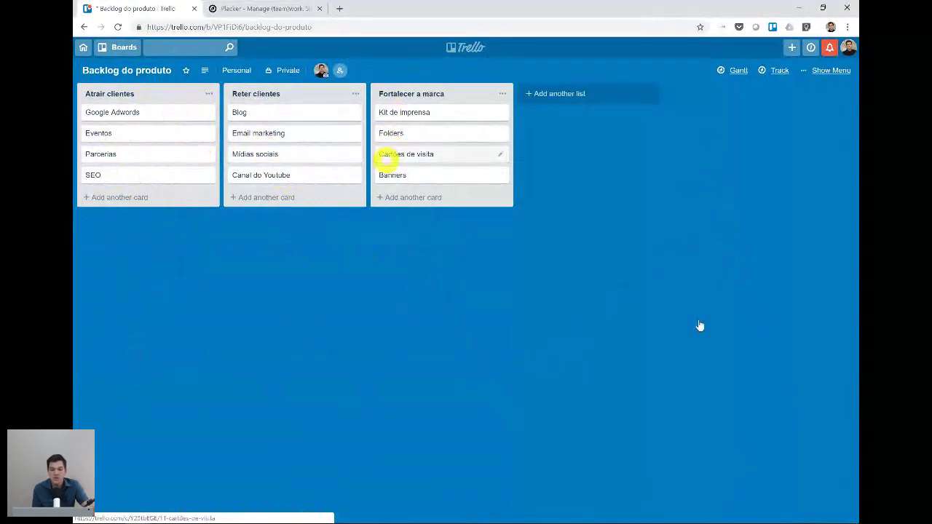
Look at the quick-edit options of the Google Adwords card without changing anything
left_click(455, 269)
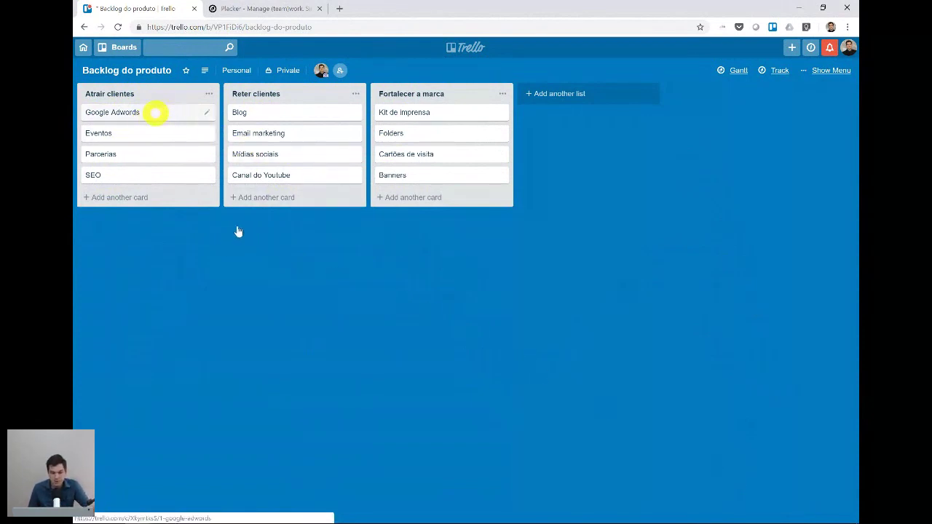
left_click(206, 112)
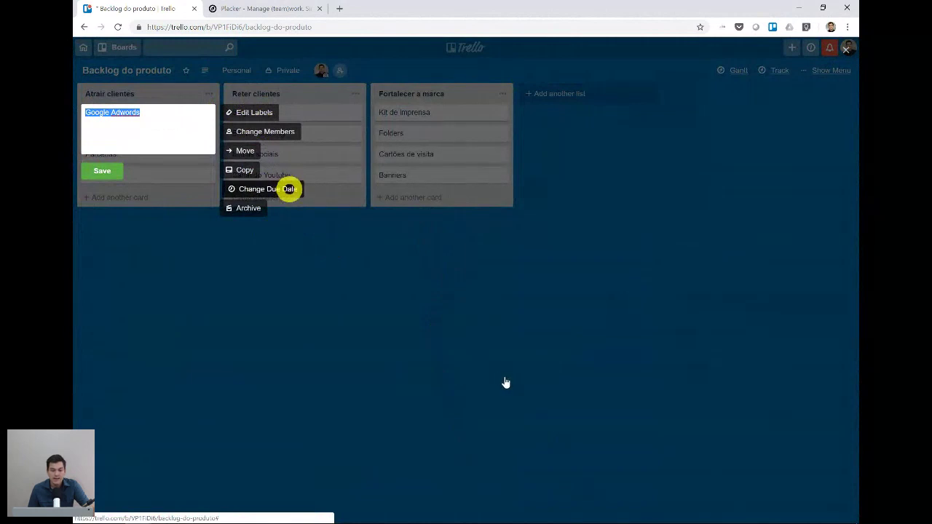
left_click(309, 285)
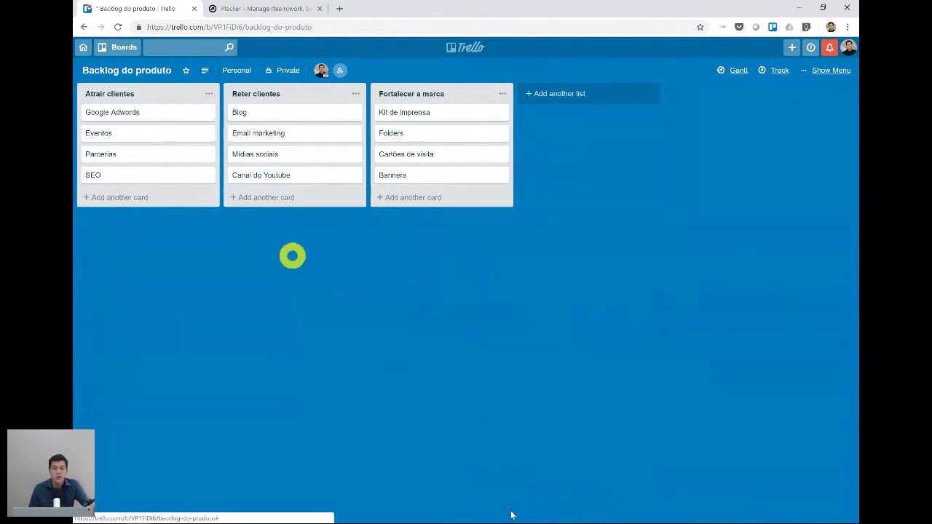
left_click(299, 260)
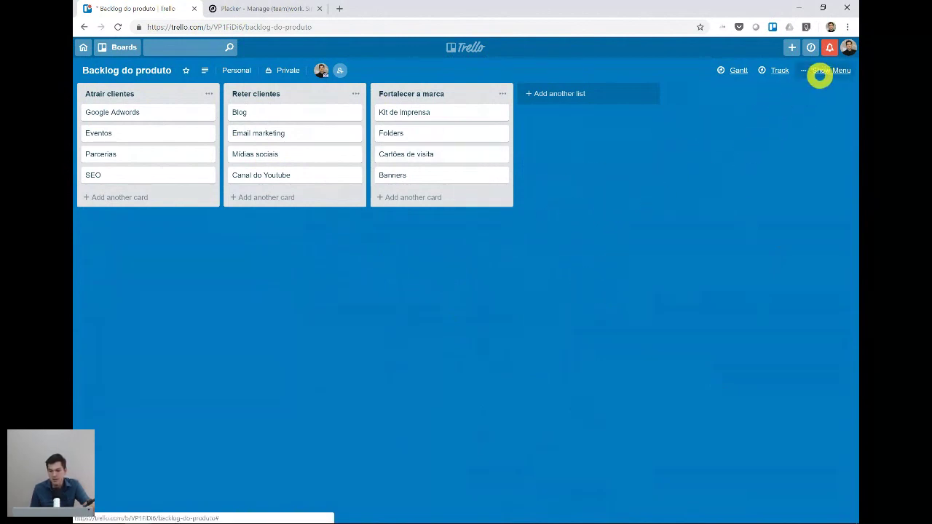
Check which Power-Ups are enabled on the Backlog do produto board, and return to the board
left_click(821, 70)
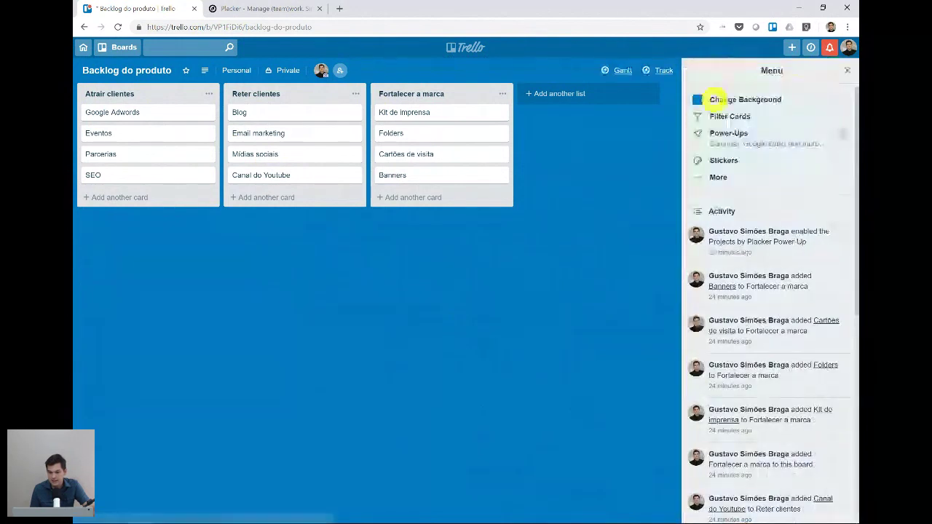
left_click(744, 145)
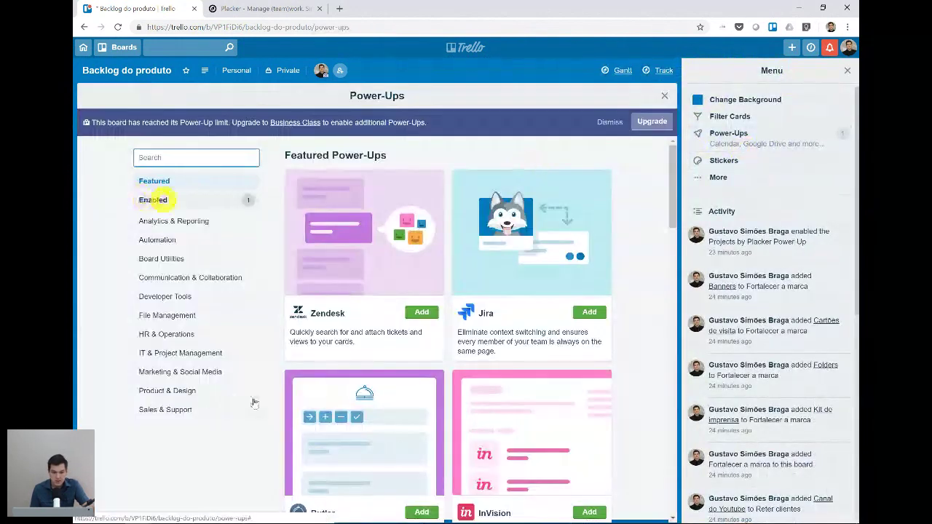
left_click(171, 199)
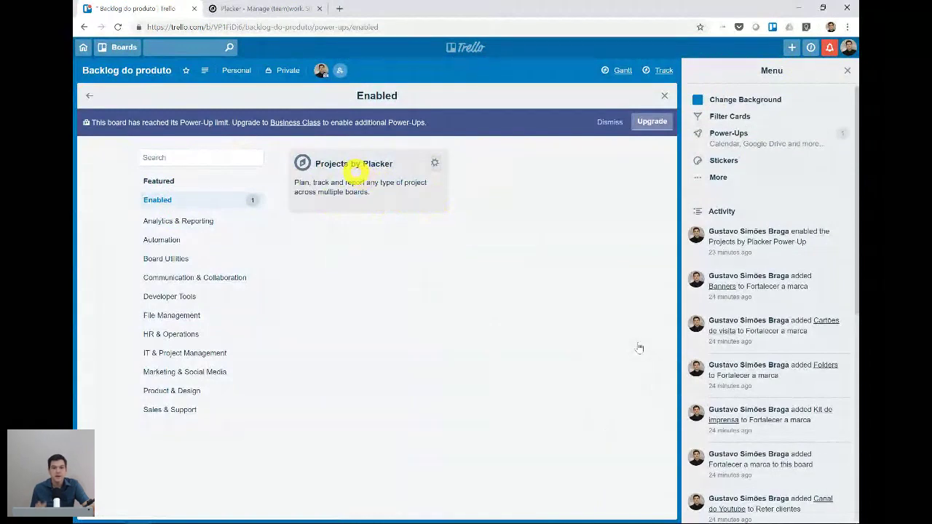
left_click(847, 71)
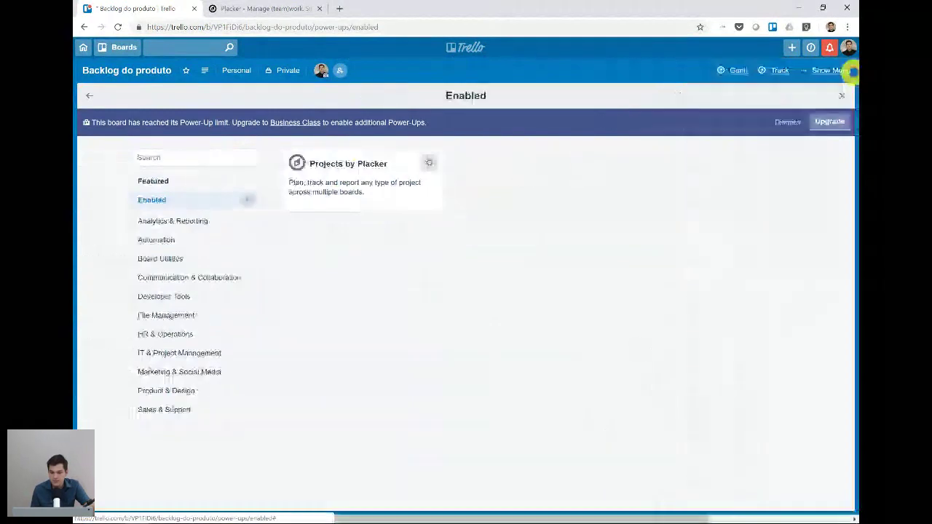
left_click(842, 94)
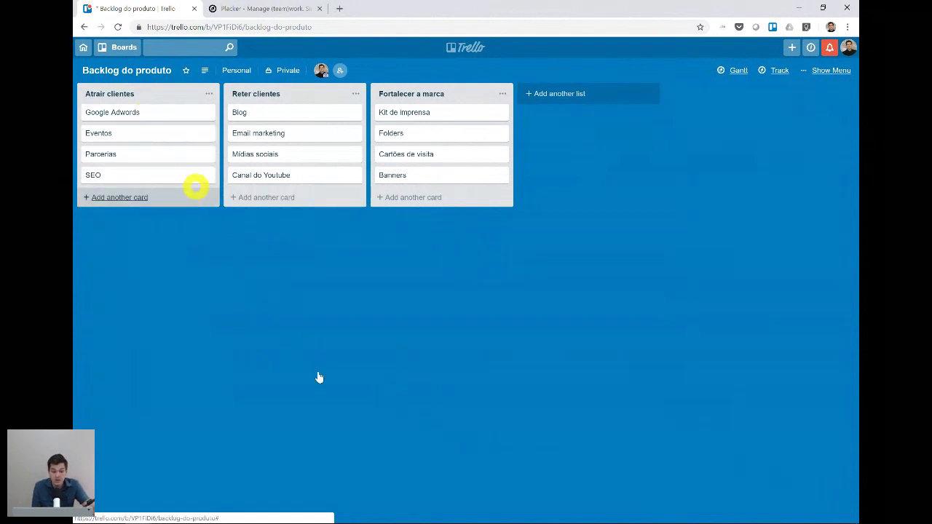
Examine the plan attributes that can be added to the Google Adwords card, and close the card
left_click(162, 113)
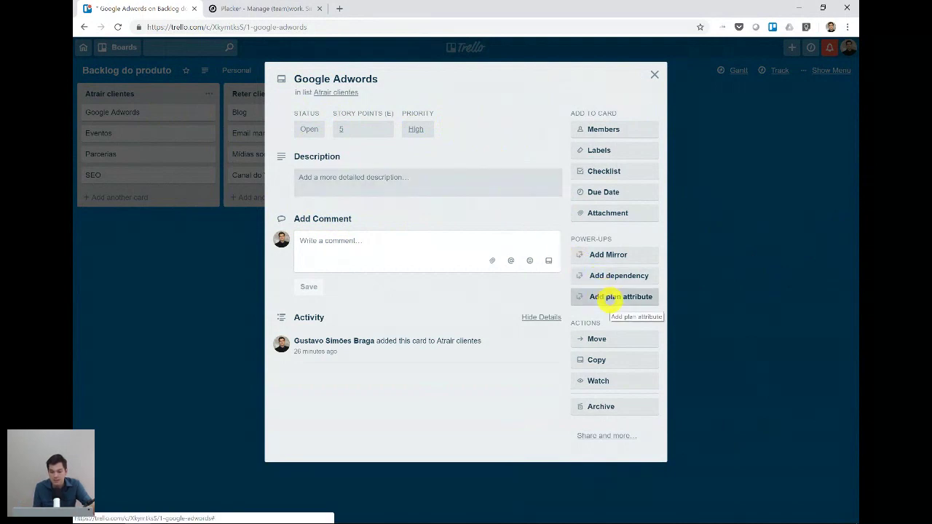
left_click(610, 297)
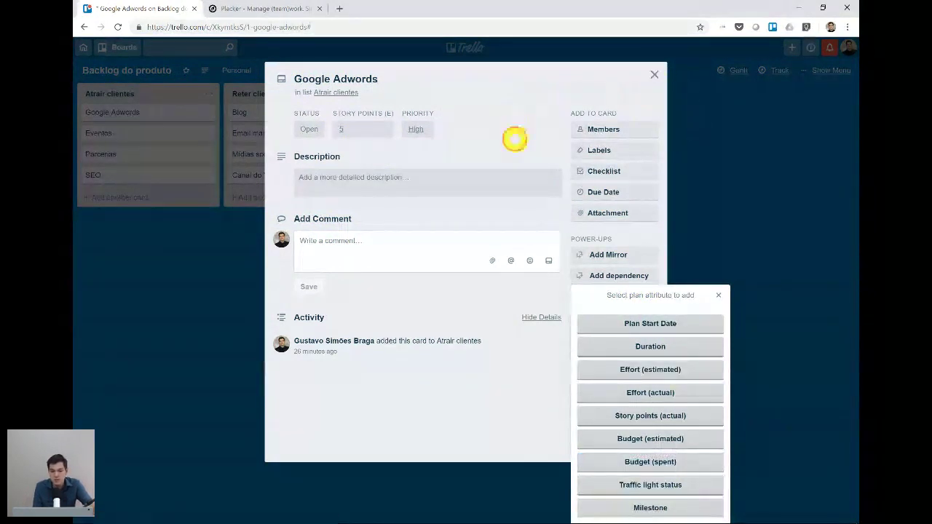
left_click(514, 139)
left_click(654, 75)
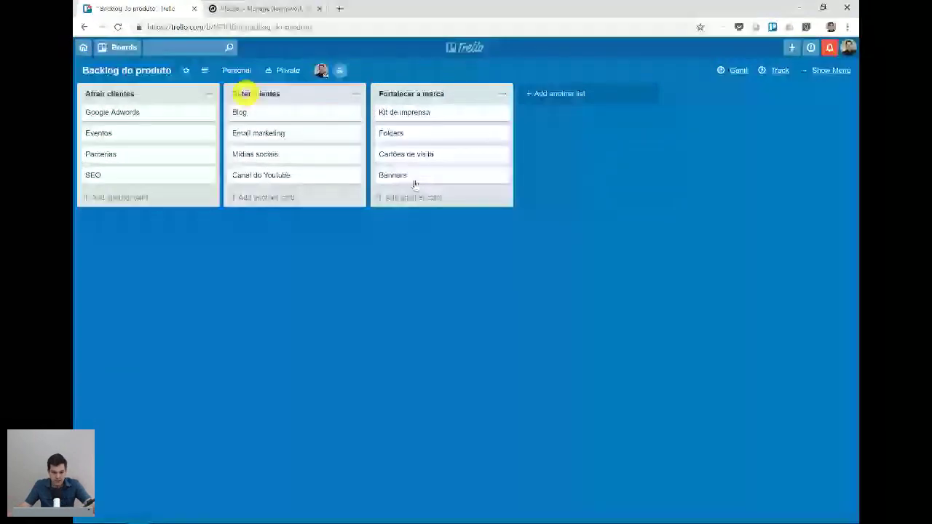
Switch to Placker, open the starred Backlog do produto board and show the empty attributes in the Google Adwords card details
left_click(239, 8)
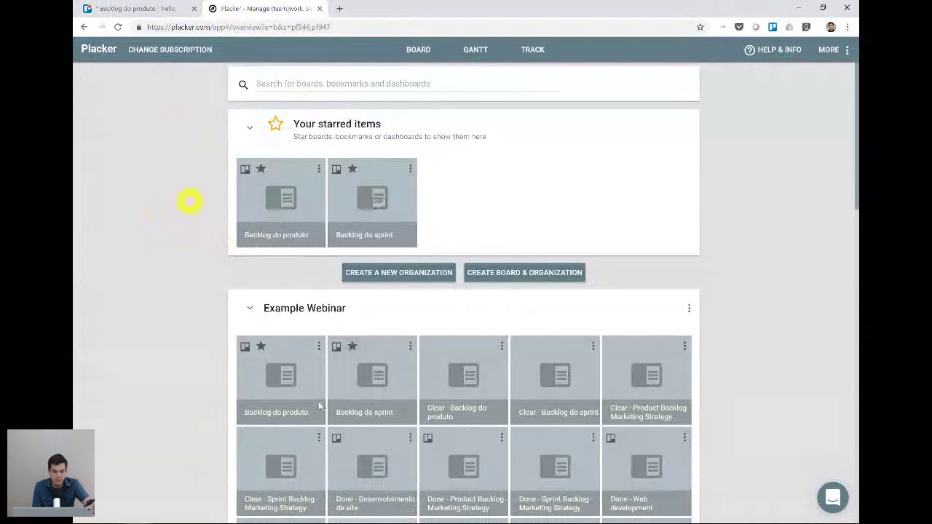
left_click(280, 202)
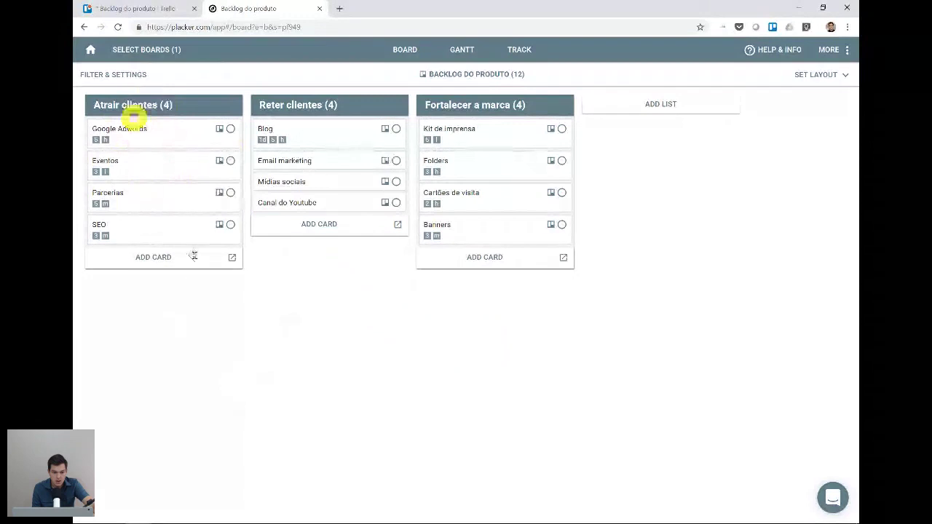
left_click(131, 134)
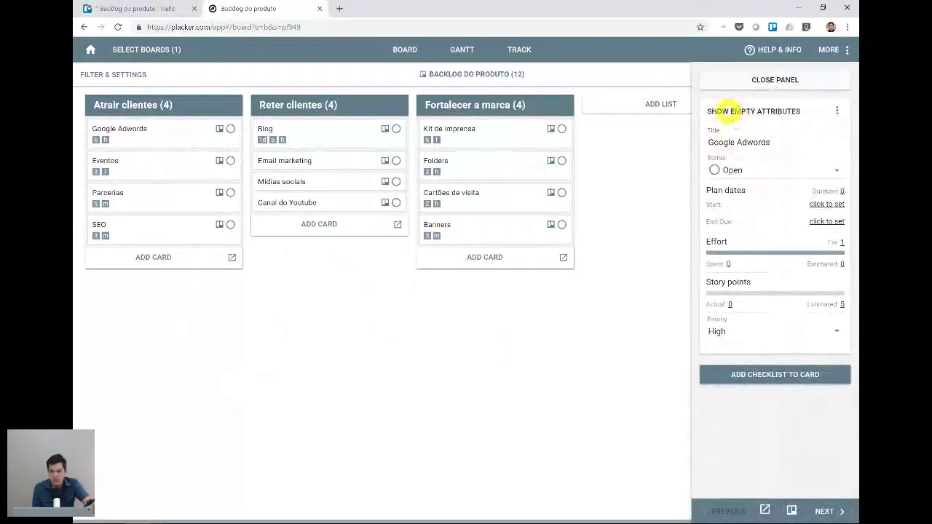
left_click(719, 110)
left_click_drag(856, 224, 854, 129)
left_click(825, 85)
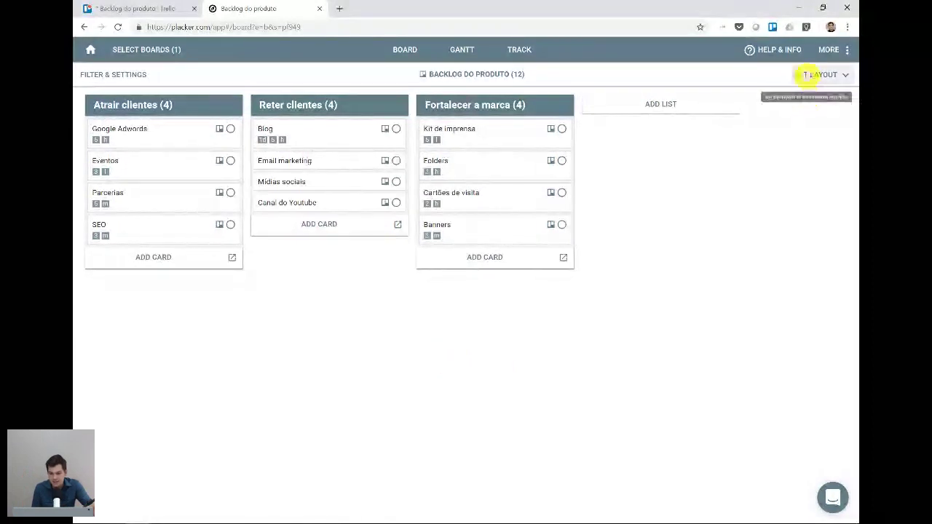
Look through the predefined board layouts without choosing one
left_click(807, 73)
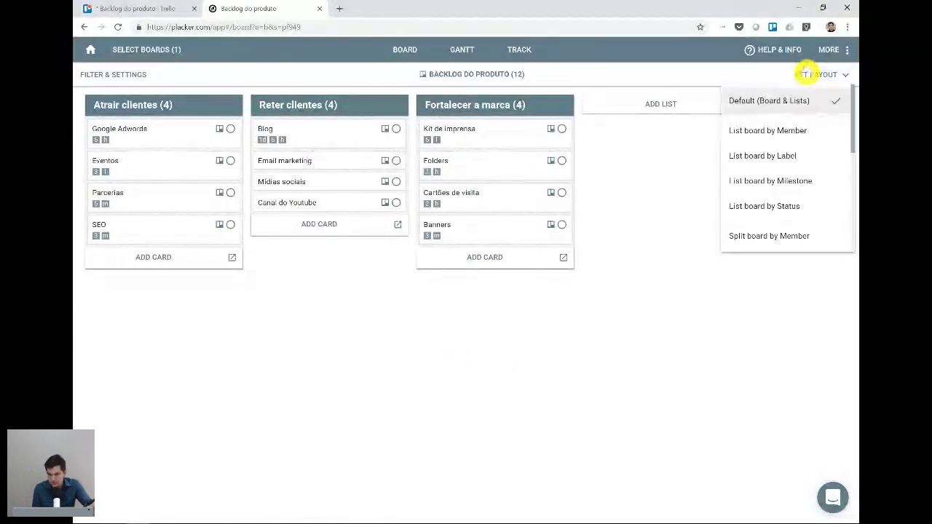
left_click_drag(852, 99, 852, 167)
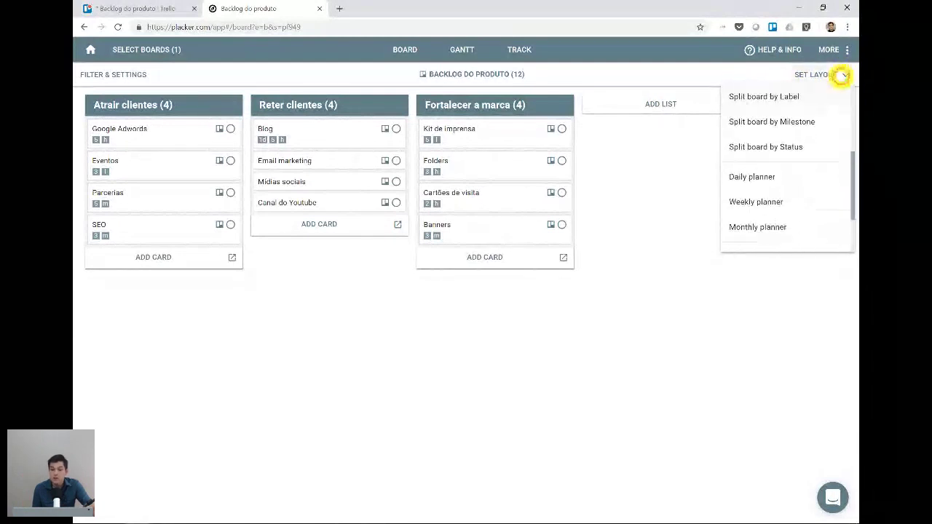
left_click(842, 75)
left_click(842, 75)
left_click(842, 75)
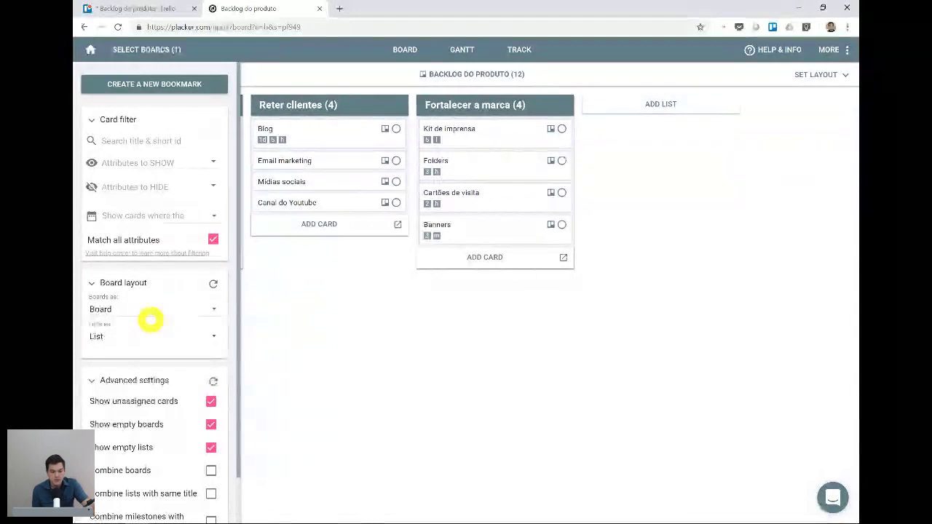
Change the board layout so that the lists are organised by Story points
left_click(97, 337)
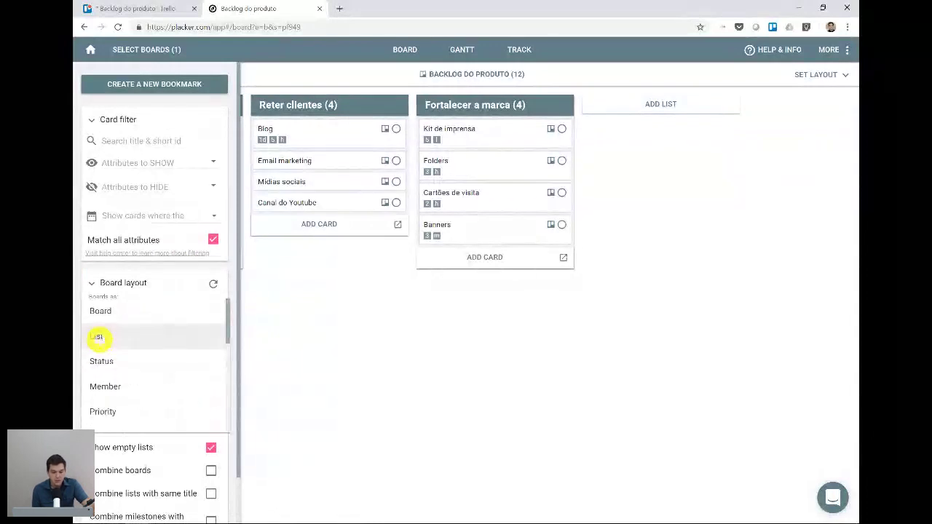
left_click_drag(228, 337, 227, 407)
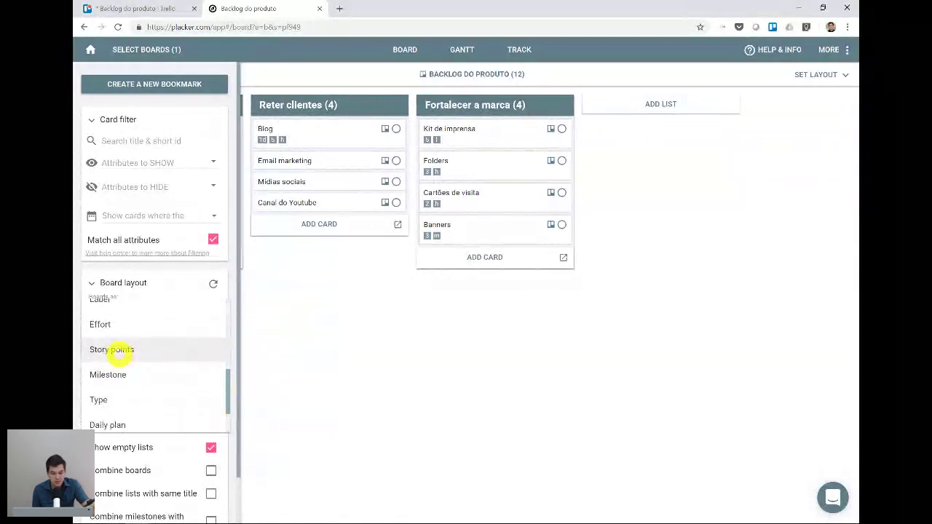
left_click(112, 349)
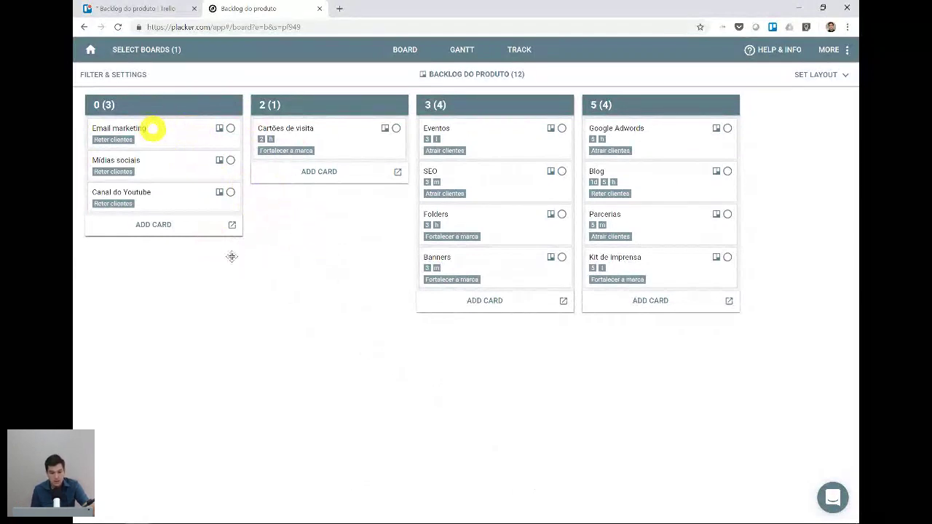
Move the Email marketing card to the 3-point list and the Mídias sociais card to the 5-point list
left_click_drag(153, 128, 468, 284)
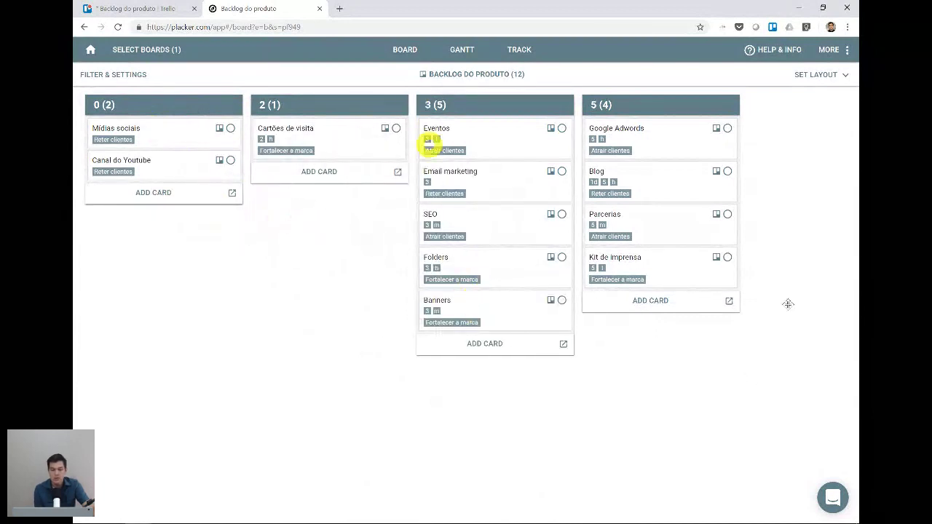
left_click(452, 178)
left_click(452, 179)
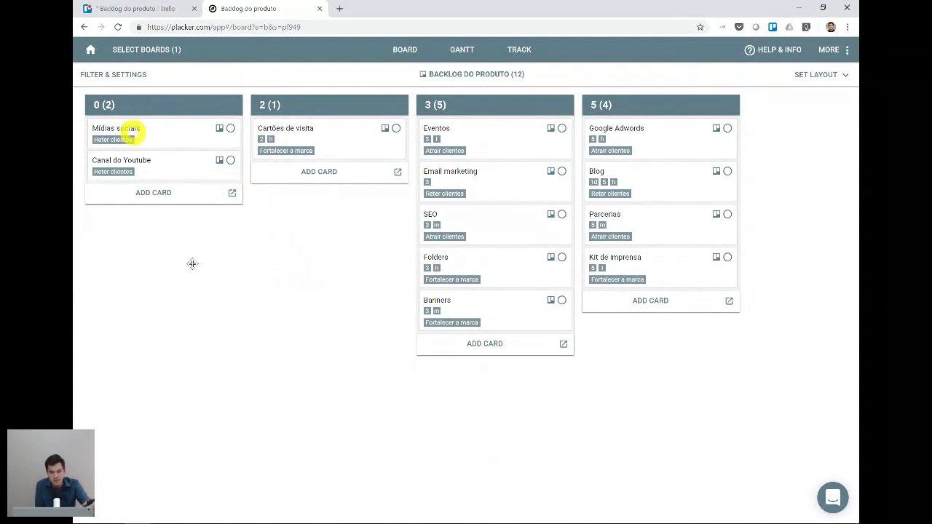
left_click_drag(129, 129, 623, 284)
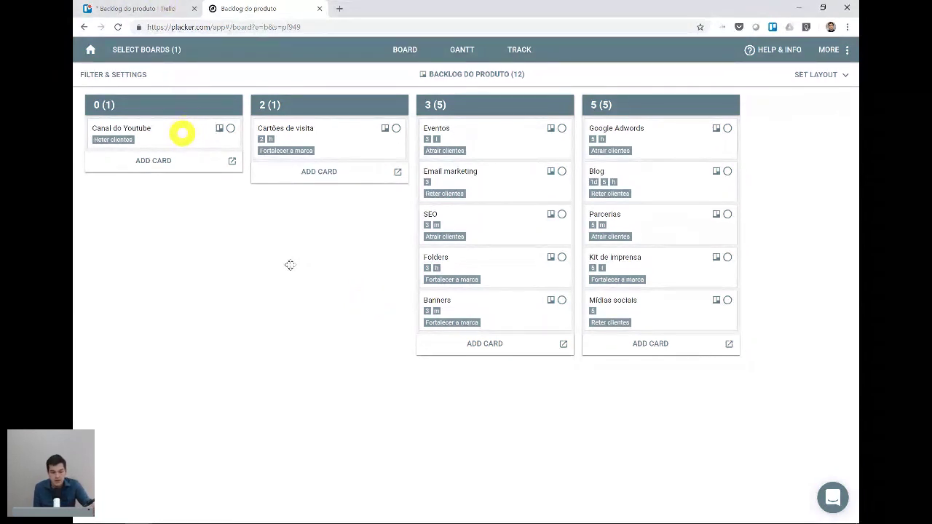
Set the estimated story points of the Canal do Youtube card to 3, and close its details
left_click(182, 132)
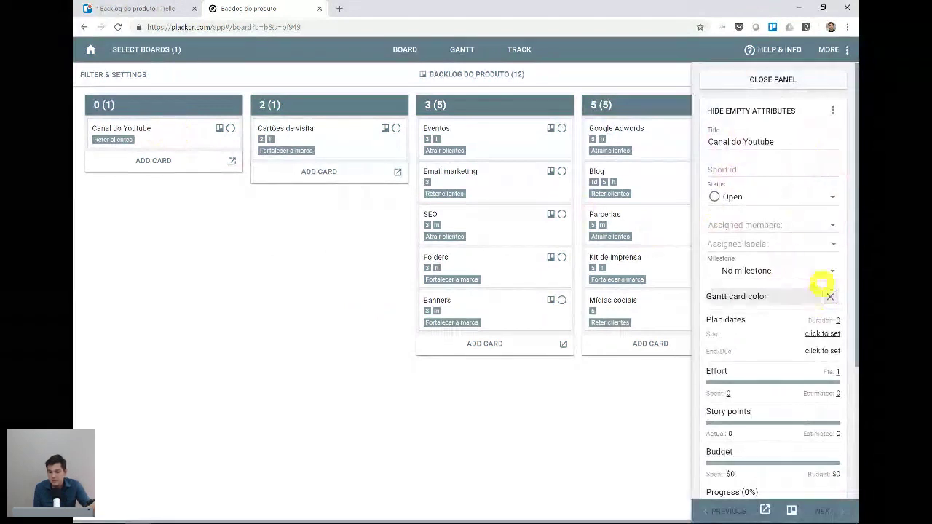
left_click_drag(852, 233, 853, 397)
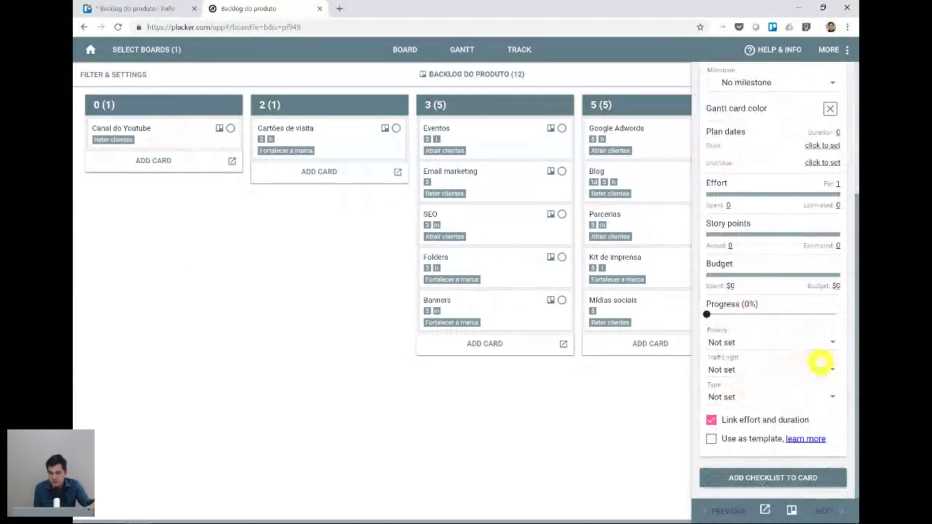
scroll(820, 362, "up", 1)
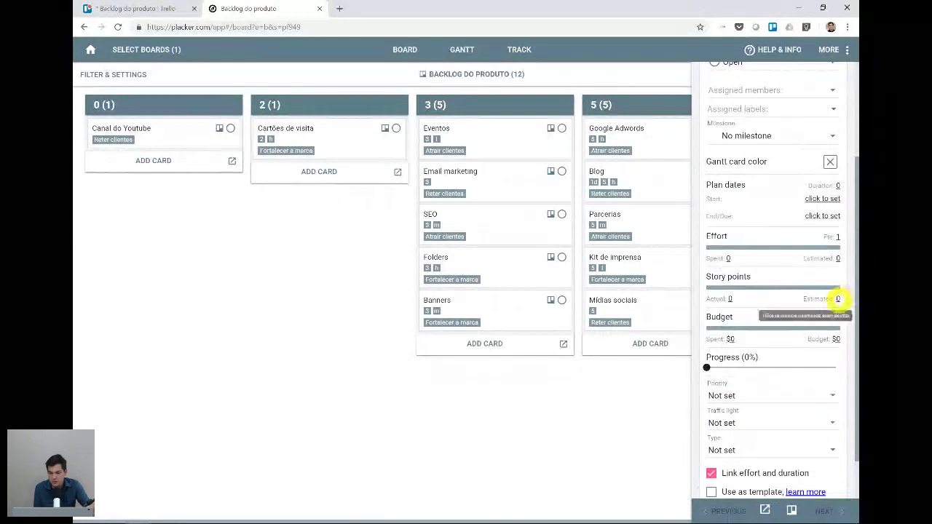
left_click(838, 298)
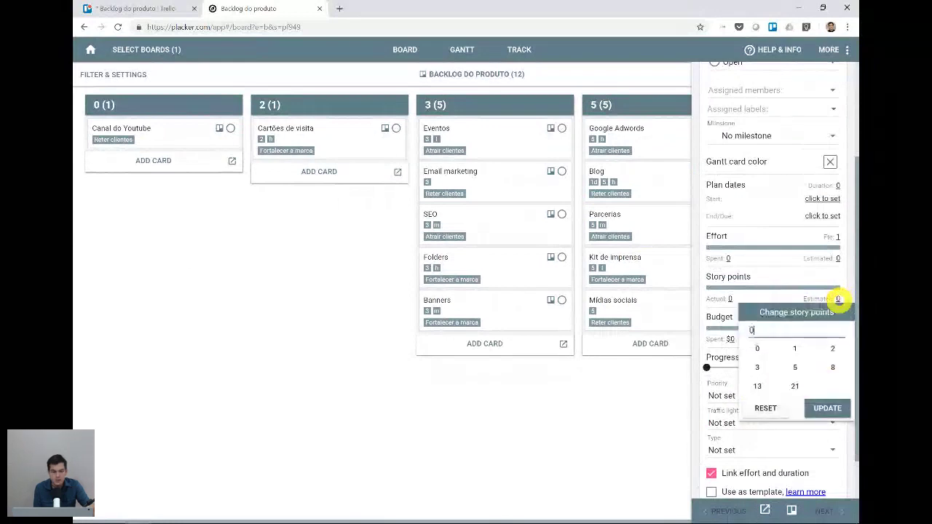
left_click(757, 368)
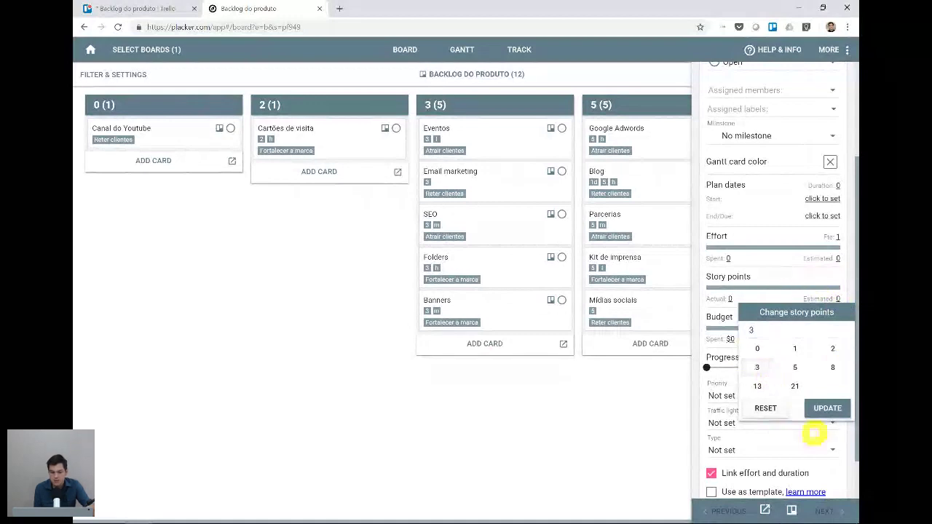
left_click(813, 433)
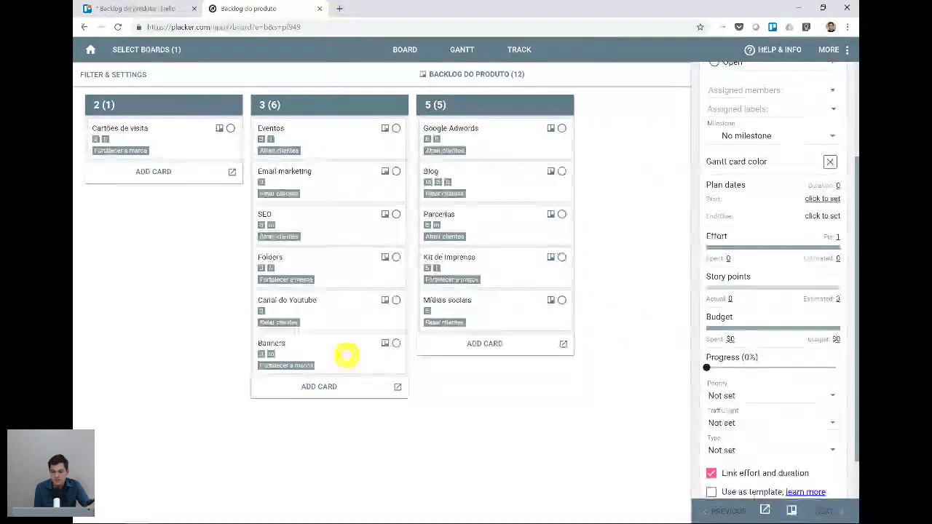
left_click(771, 77)
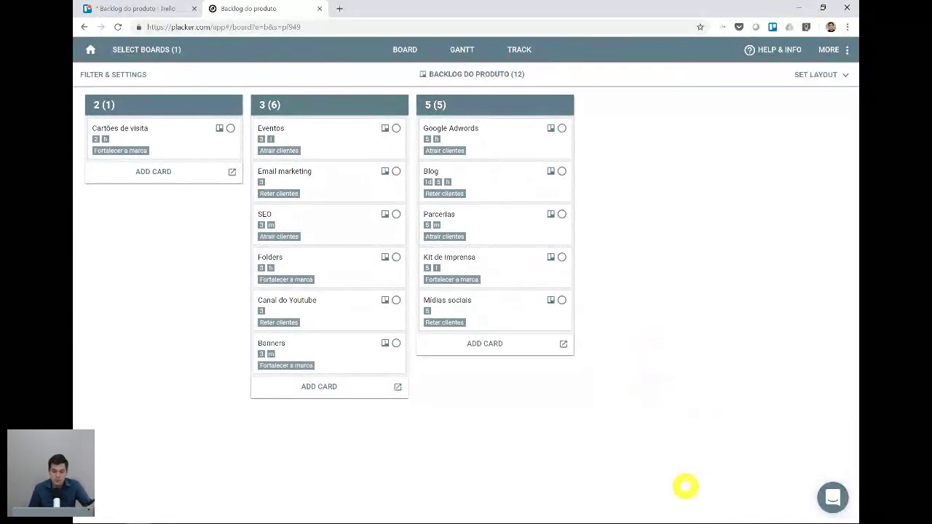
Set the priority of the Canal do Youtube card to Medium
left_click(288, 305)
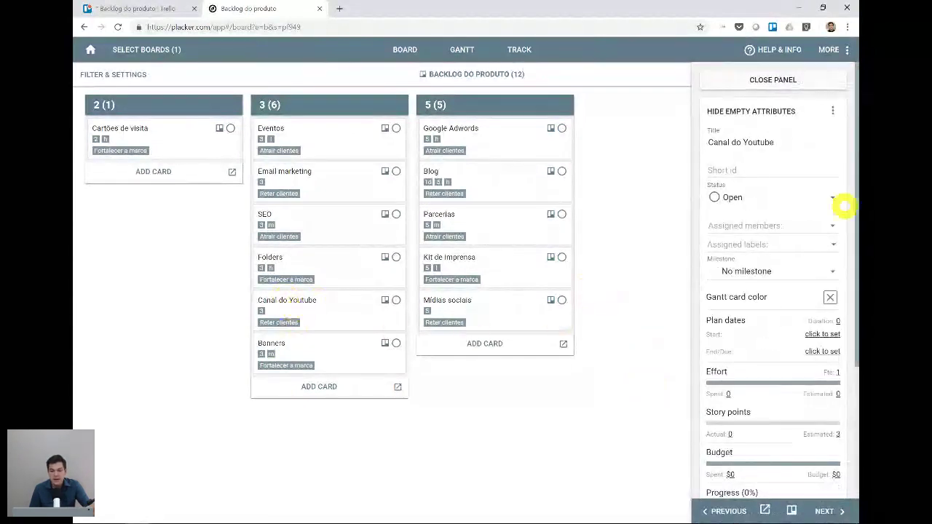
left_click_drag(850, 146, 830, 279)
left_click(721, 341)
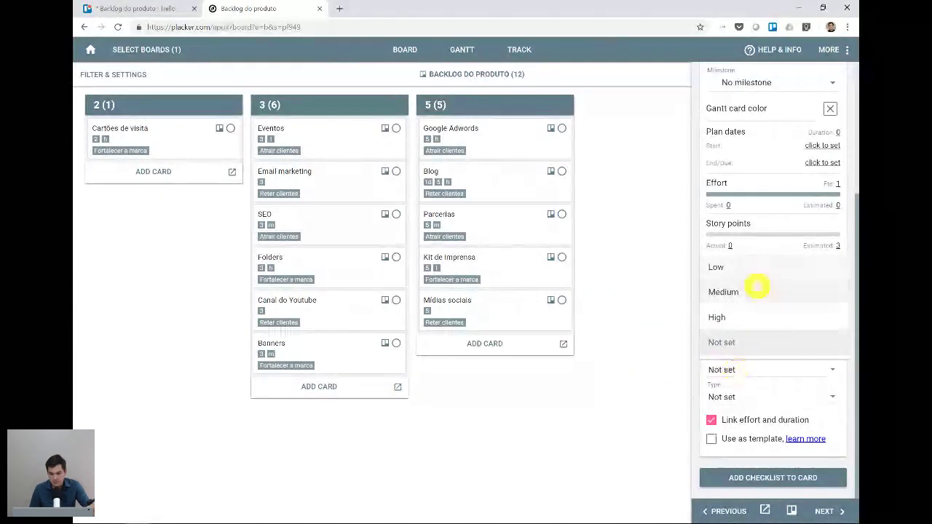
left_click(759, 296)
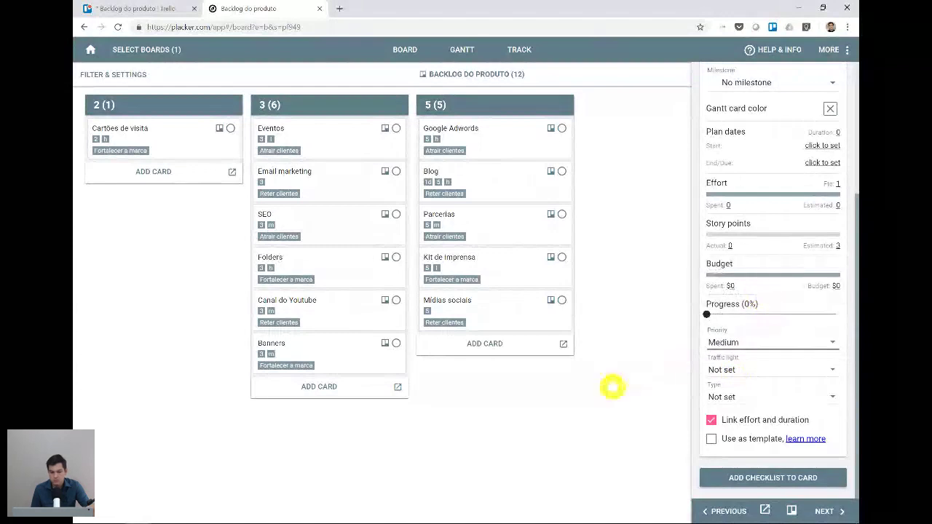
Close the Canal do Youtube card's details and change the board layout so that the lists are organised by Priority
scroll(777, 247, "up", 5)
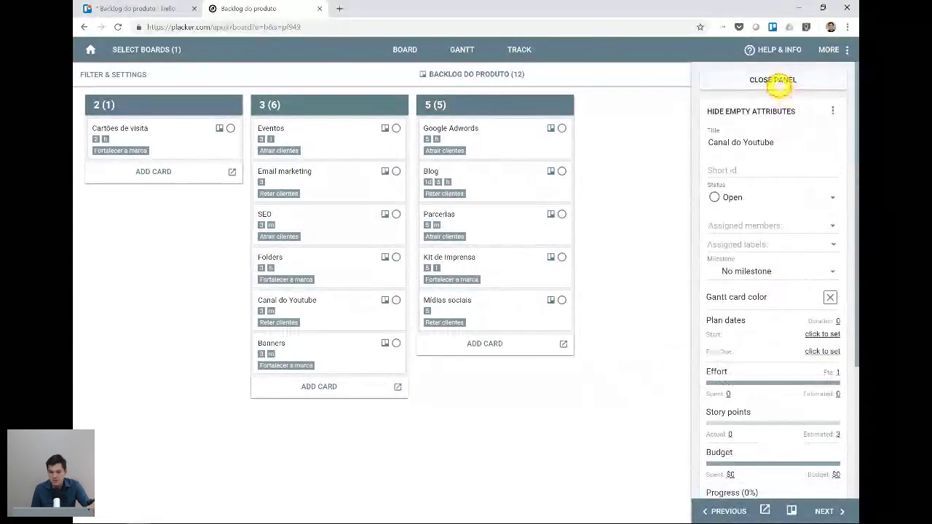
left_click(778, 77)
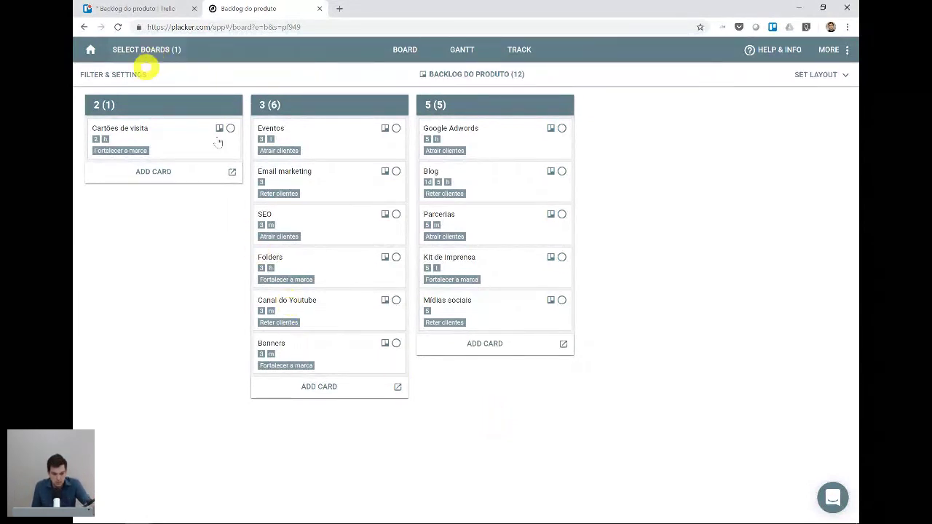
left_click(117, 74)
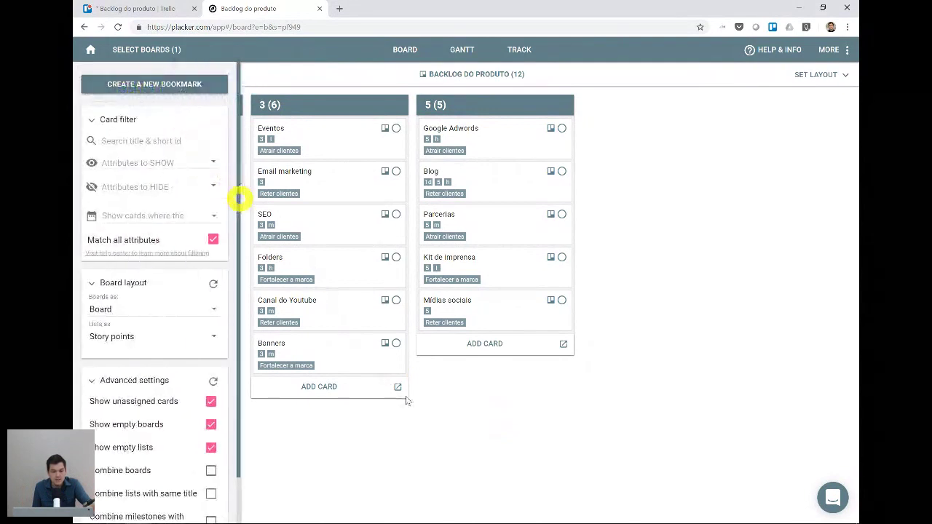
scroll(243, 211, "down", 1)
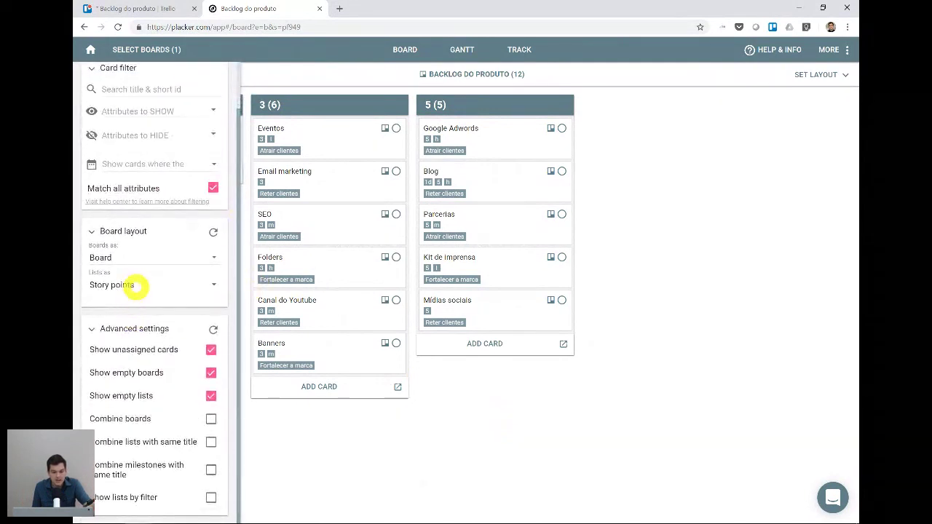
left_click(134, 284)
left_click_drag(225, 308, 218, 267)
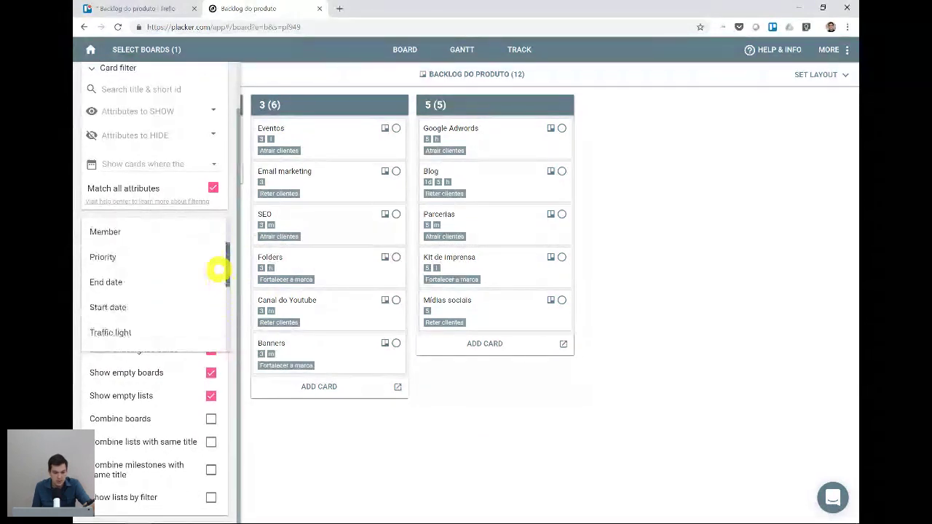
left_click(135, 259)
left_click(190, 319)
left_click(342, 325)
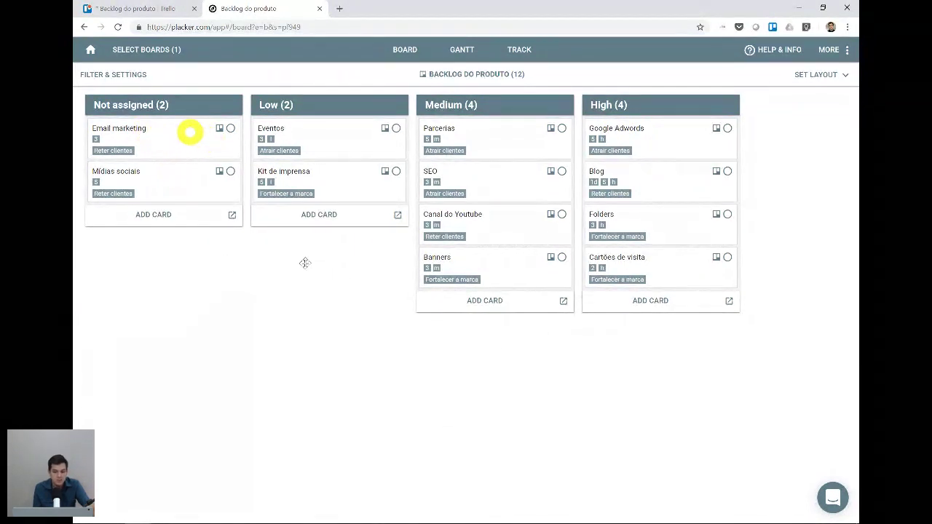
Move the Email marketing and Mídias sociais cards from the unassigned list to the Medium priority list
left_click_drag(188, 129, 495, 256)
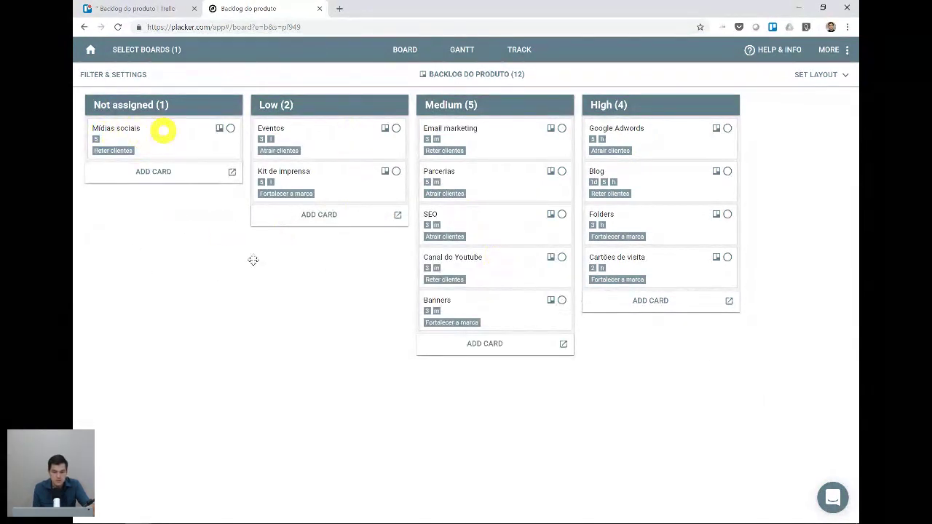
left_click_drag(163, 131, 501, 312)
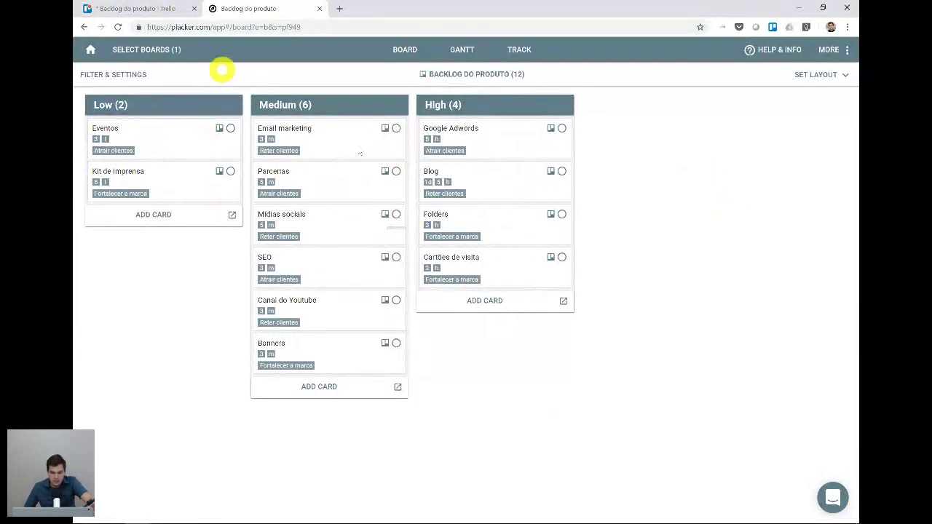
Change the board layout back to its original lists by organising the lists by List, and close the settings
left_click(91, 74)
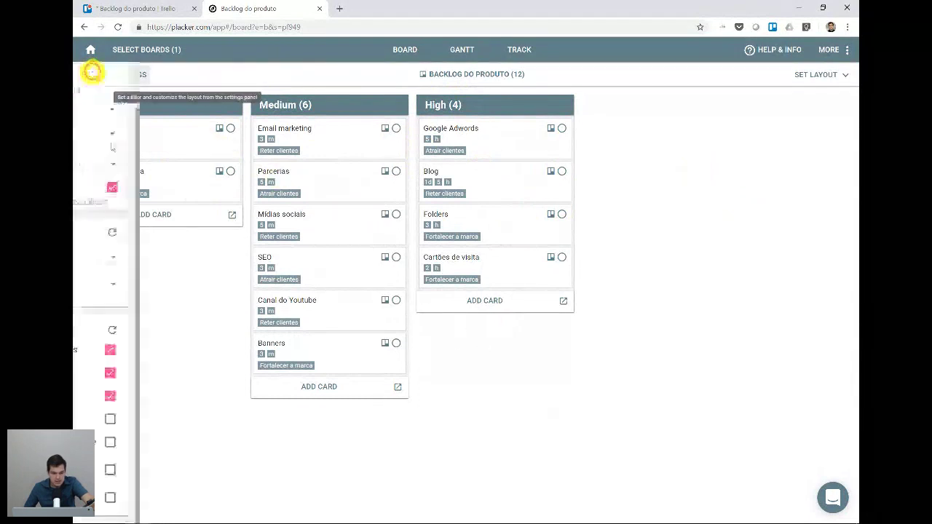
left_click(134, 284)
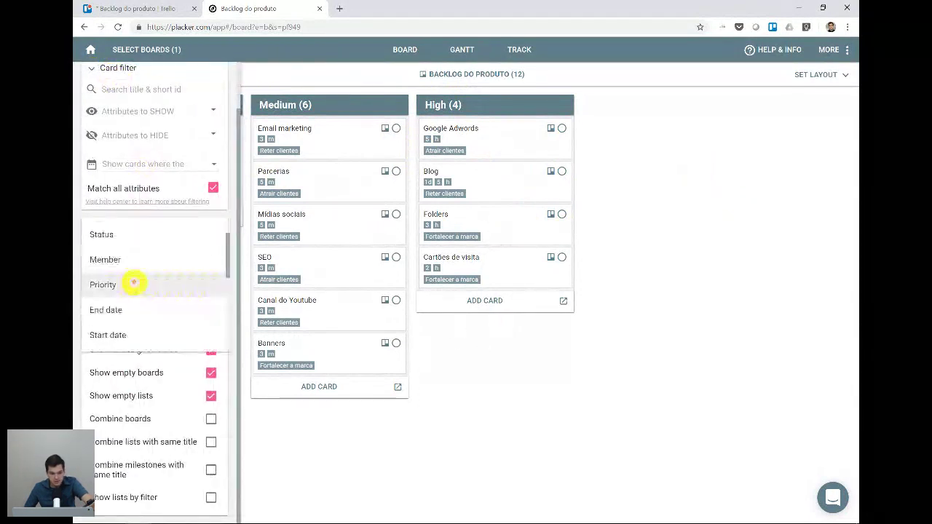
scroll(131, 269, "up", 1)
left_click(98, 255)
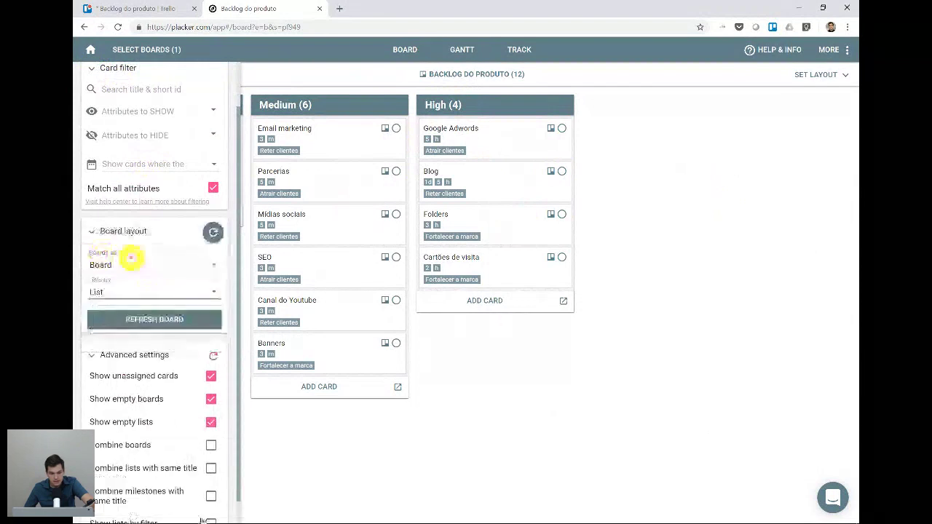
left_click(172, 319)
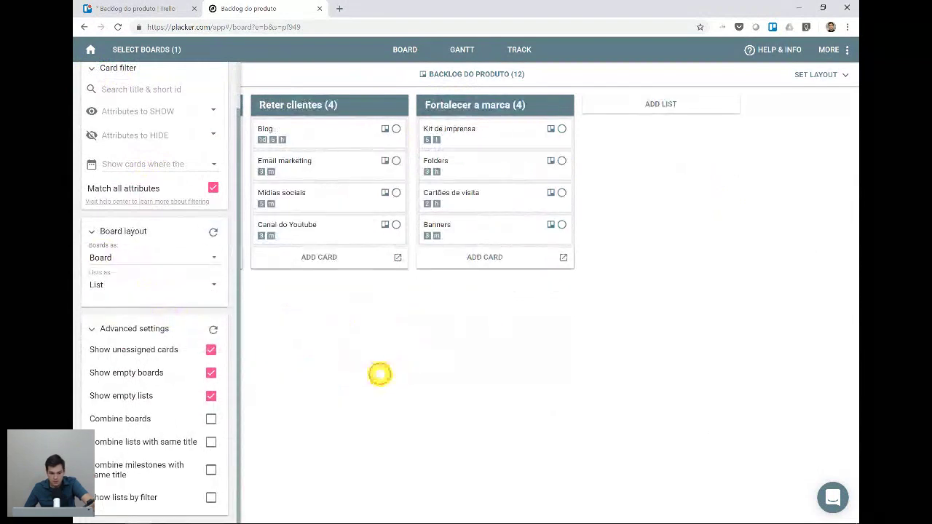
left_click(379, 374)
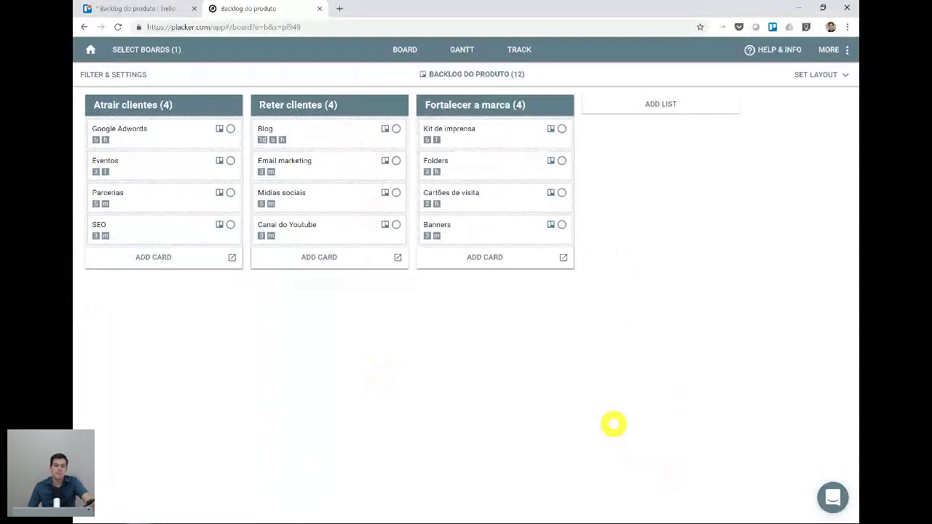
Switch to the PowerPoint slide show at the Backlog do Produto slide
key("alt+Tab")
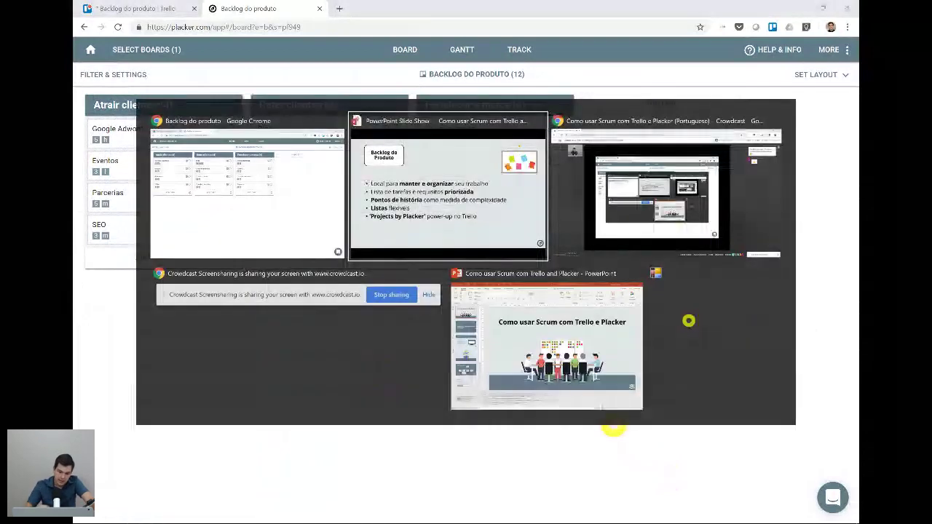
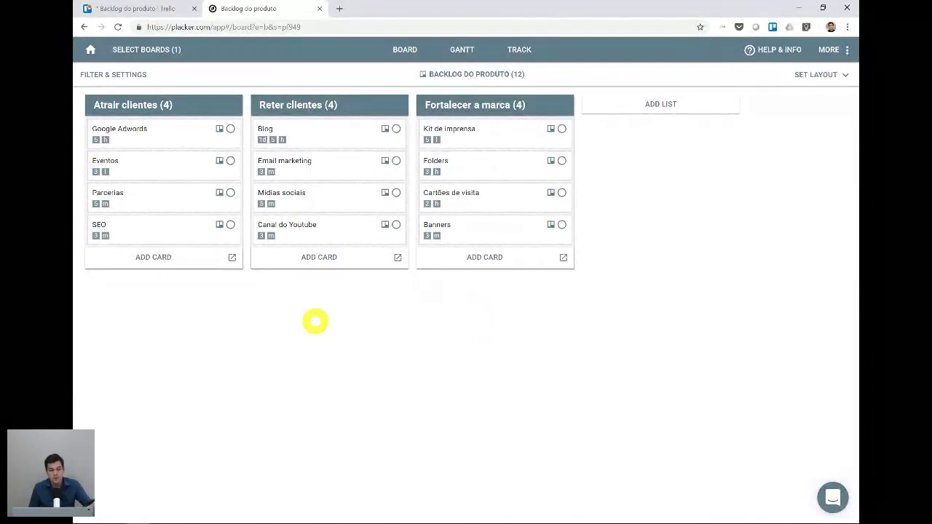
Add the starred Backlog do sprint board to the selected boards, alongside Backlog do produto
left_click(133, 49)
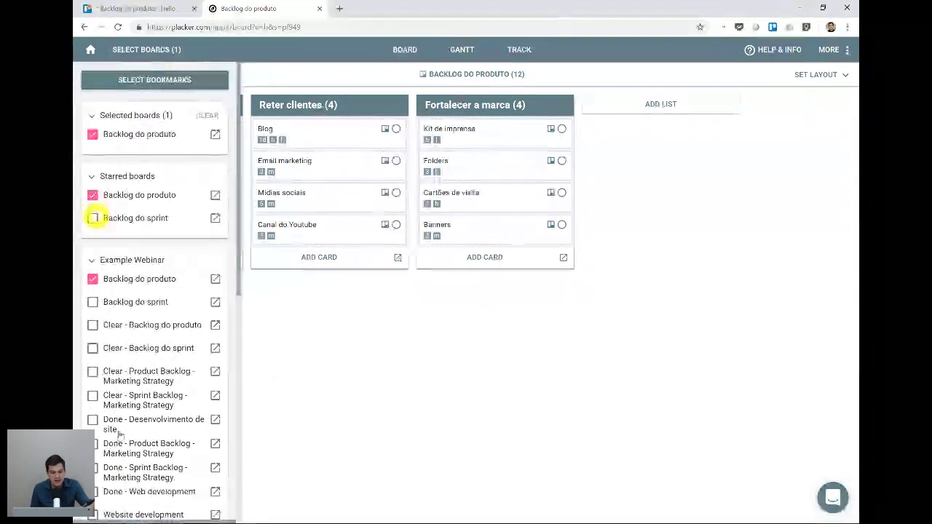
left_click(93, 218)
left_click(149, 183)
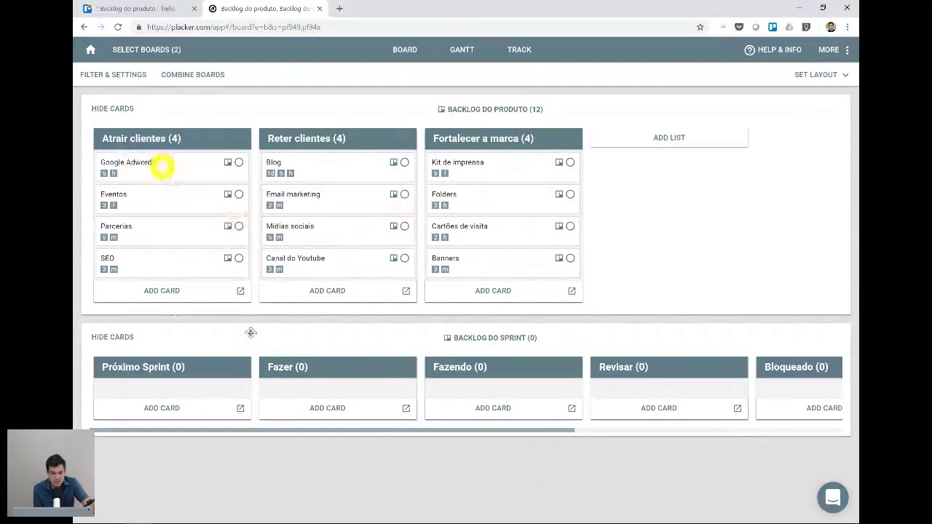
Mirror the Google Adwords card into the Próximo Sprint list of Backlog do sprint, and check the mirrored card's details
left_click_drag(162, 168, 165, 387)
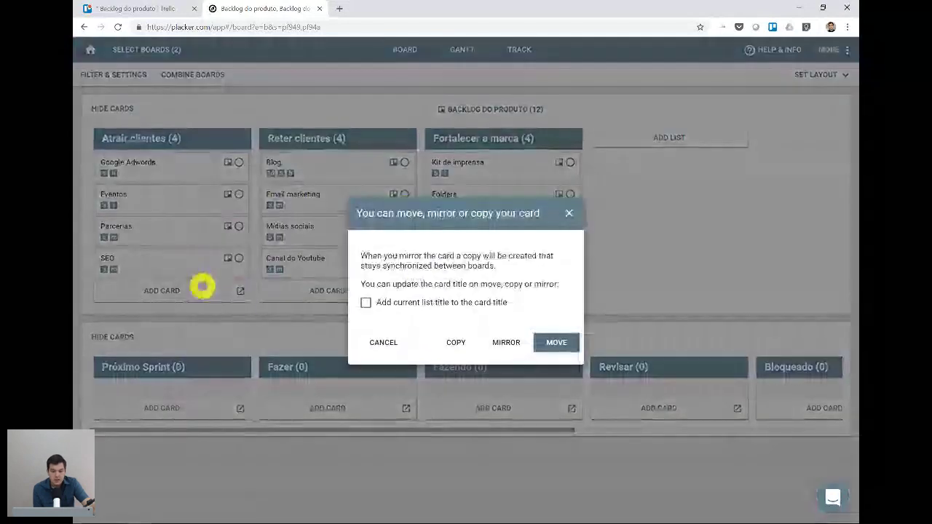
left_click(568, 214)
left_click_drag(129, 162, 153, 396)
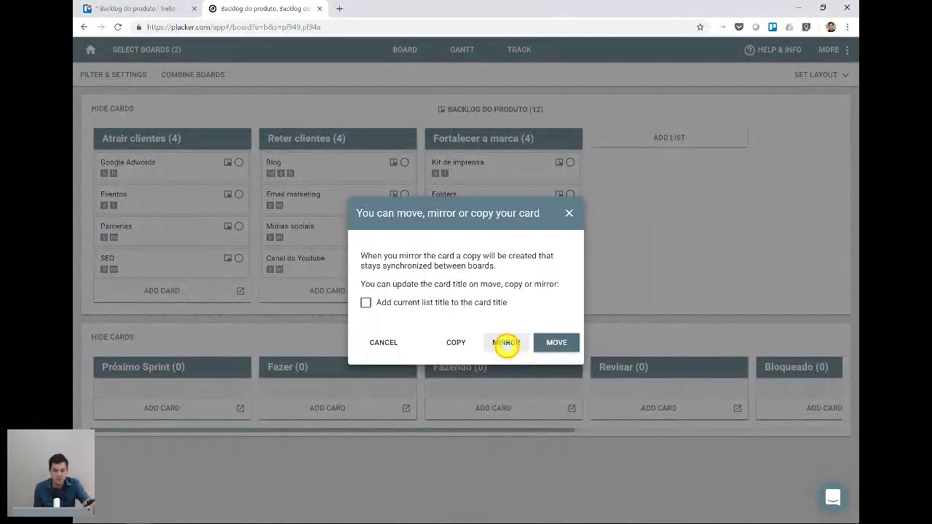
left_click(506, 342)
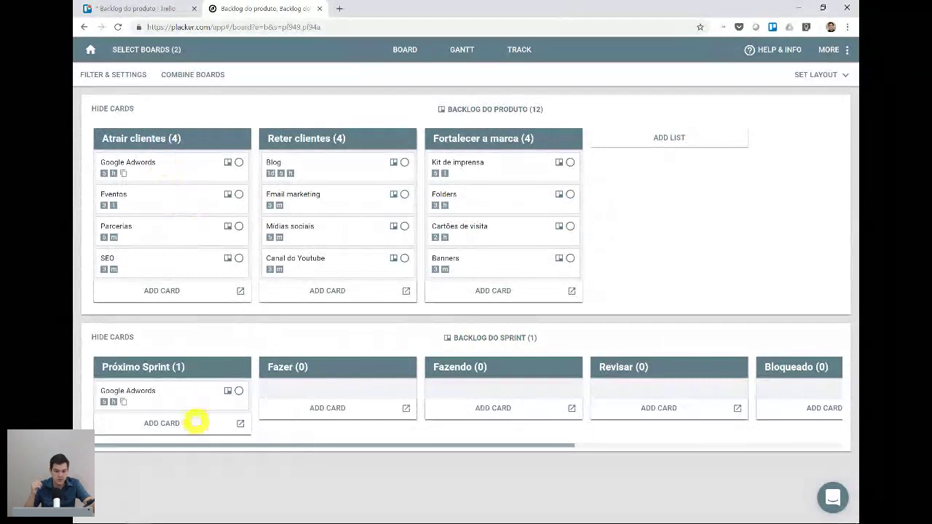
left_click(138, 393)
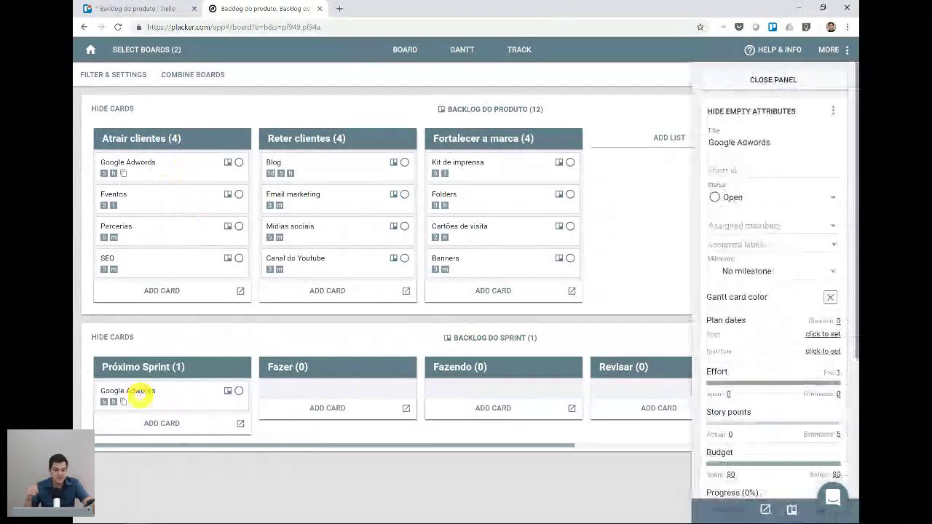
left_click(193, 394)
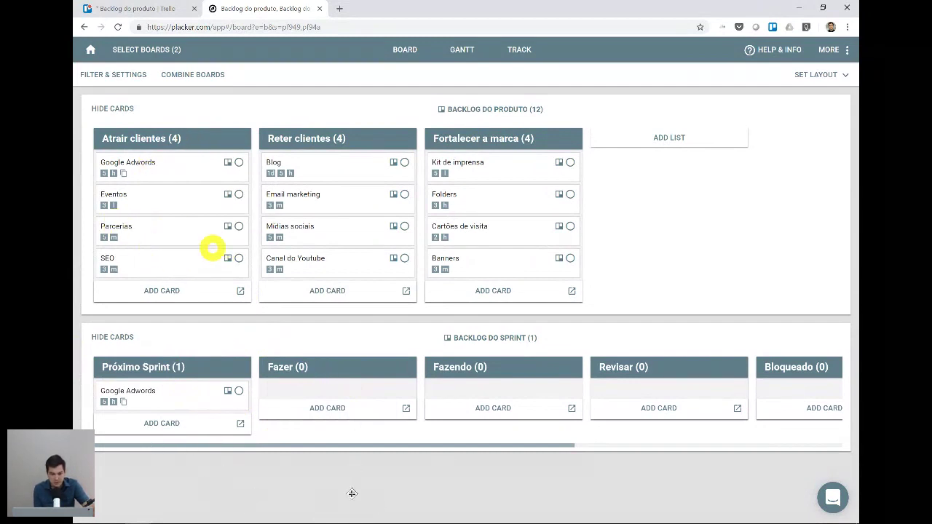
Mirror the Blog, Folders and Cartões de visita cards from Backlog do produto into the Próximo Sprint list
left_click_drag(312, 167, 478, 366)
left_click(504, 341)
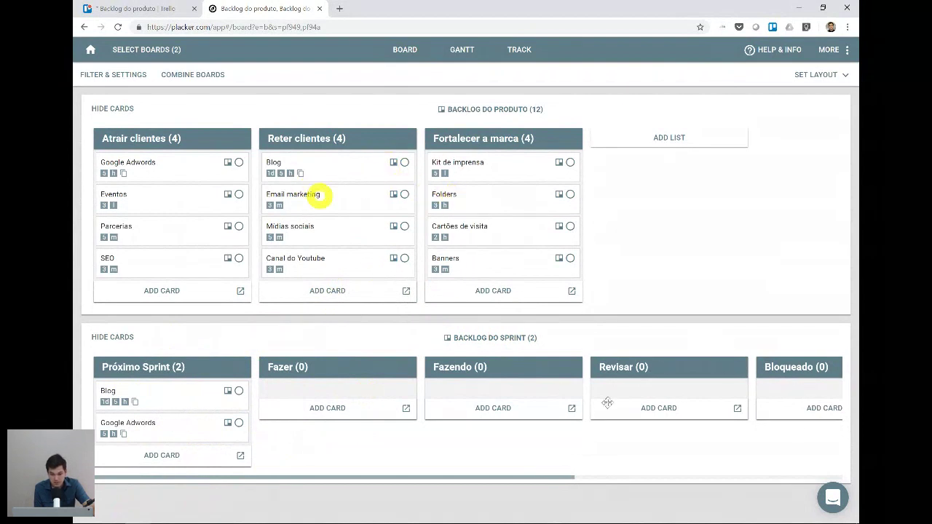
left_click_drag(454, 197, 160, 462)
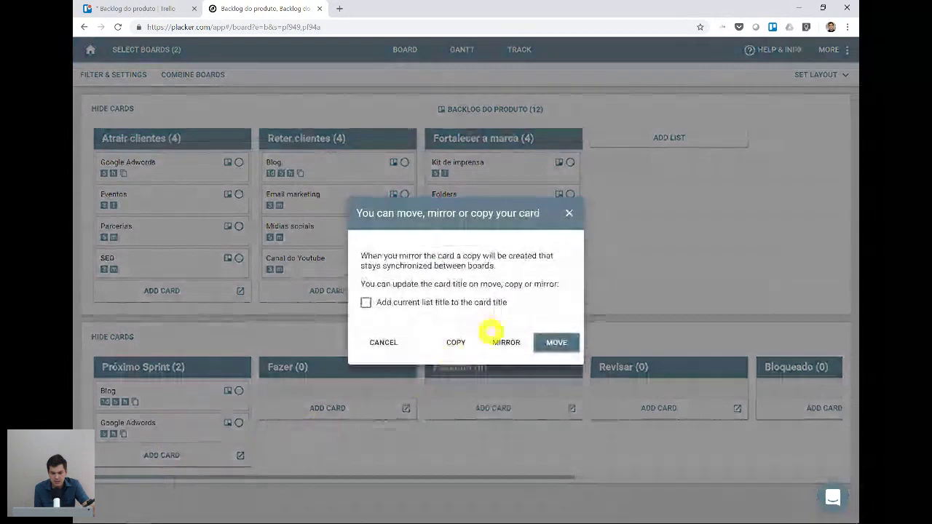
left_click(501, 339)
left_click_drag(454, 226, 142, 468)
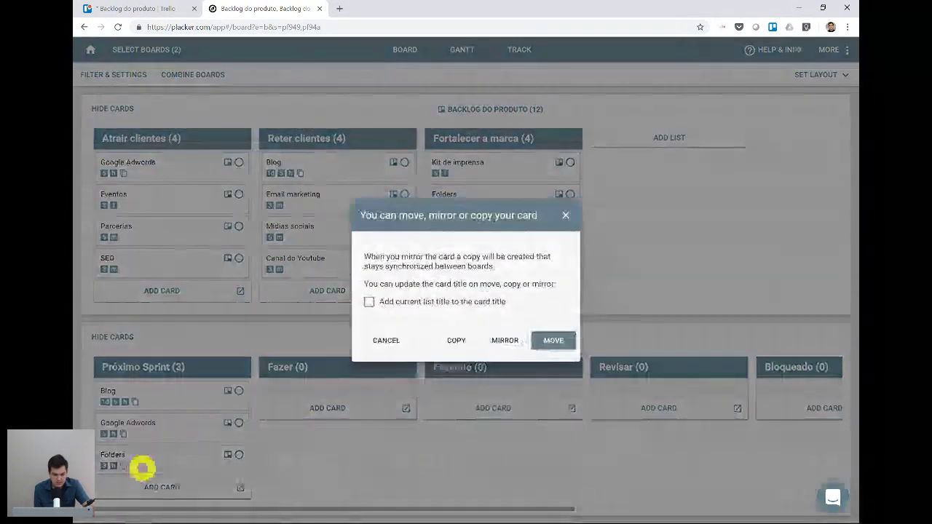
left_click(504, 340)
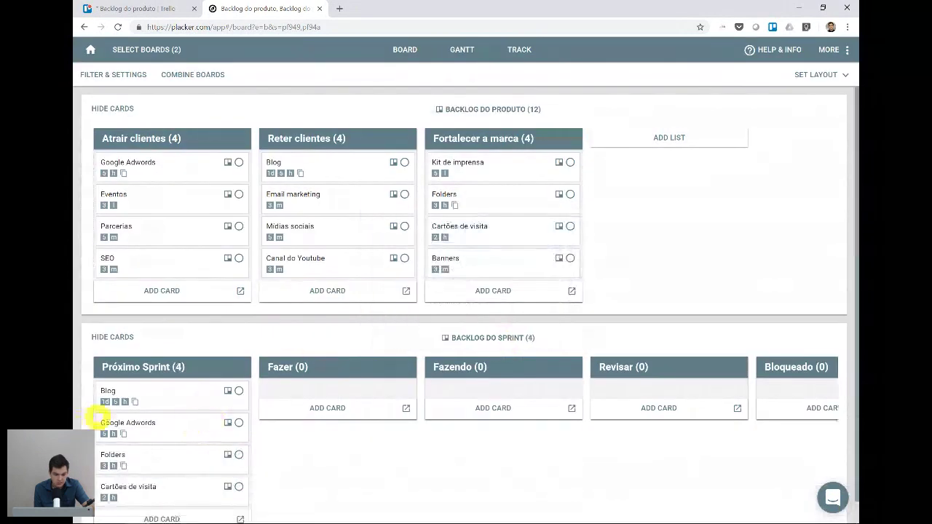
Mirror the Kit de imprensa card from the Fortalecer a marca list into the Próximo Sprint list
scroll(113, 441, "down", 1)
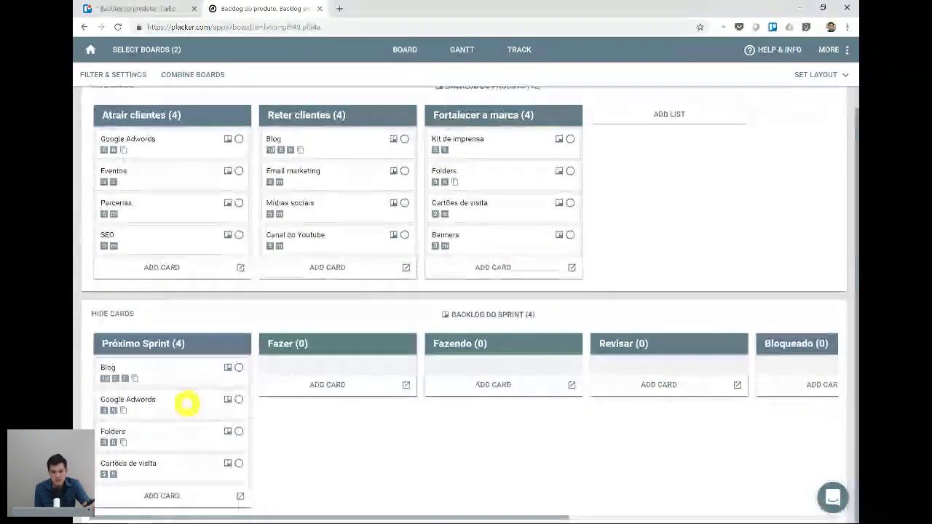
scroll(187, 403, "up", 1)
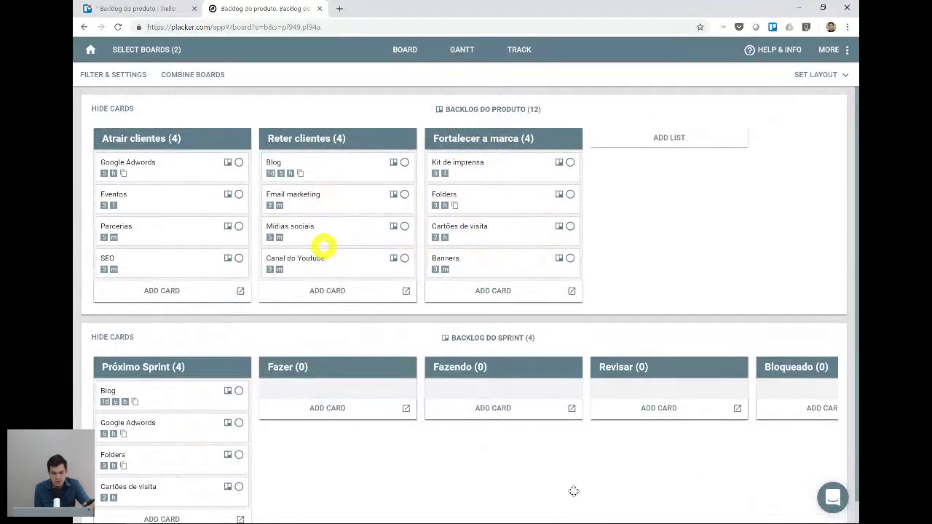
scroll(323, 246, "down", 1)
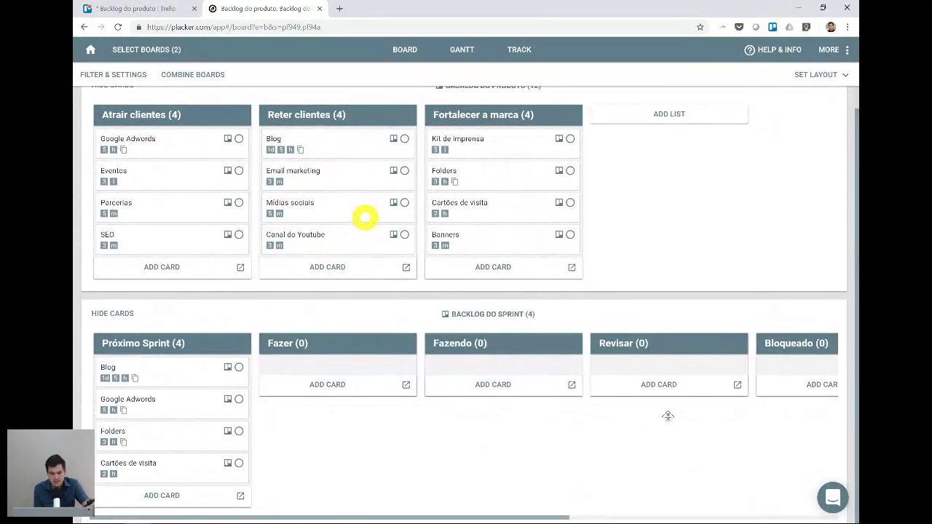
left_click_drag(477, 143, 114, 479)
left_click(501, 339)
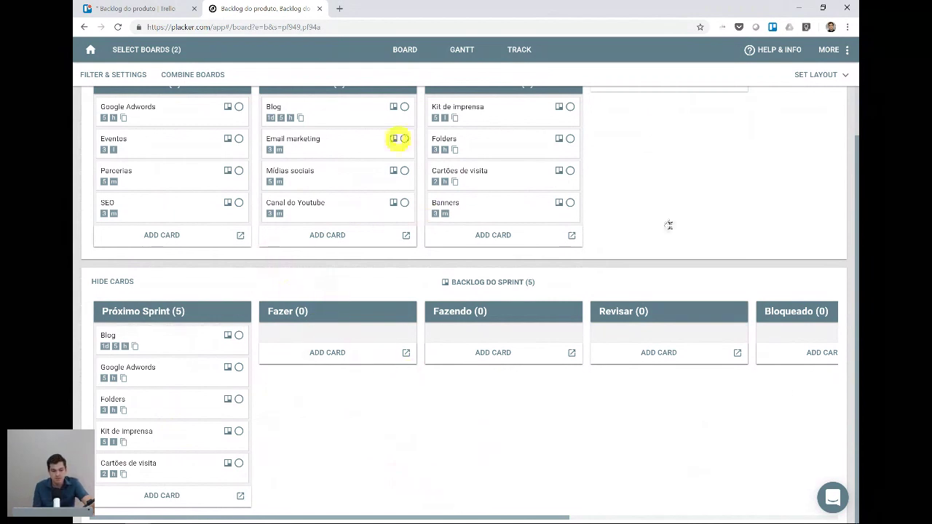
Change the board layout to show lists as Weekly plan, and refresh the board
left_click(107, 76)
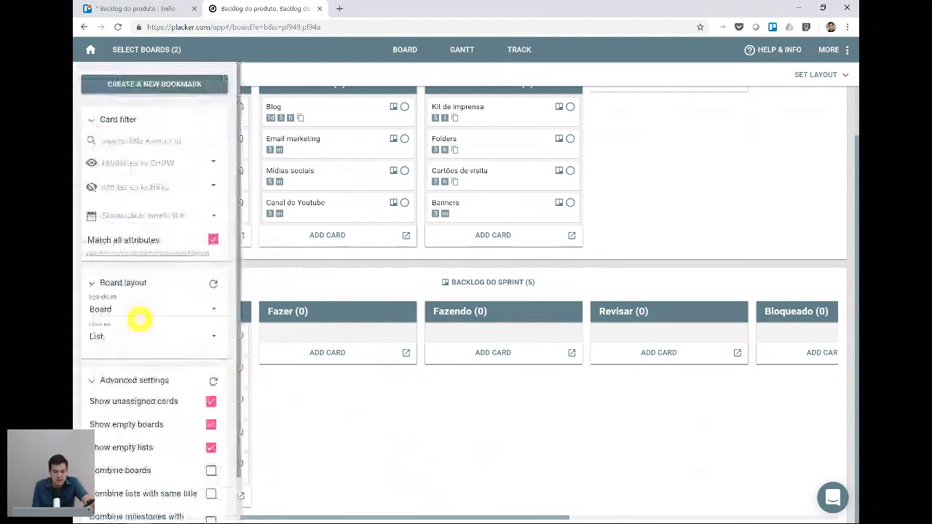
left_click(125, 333)
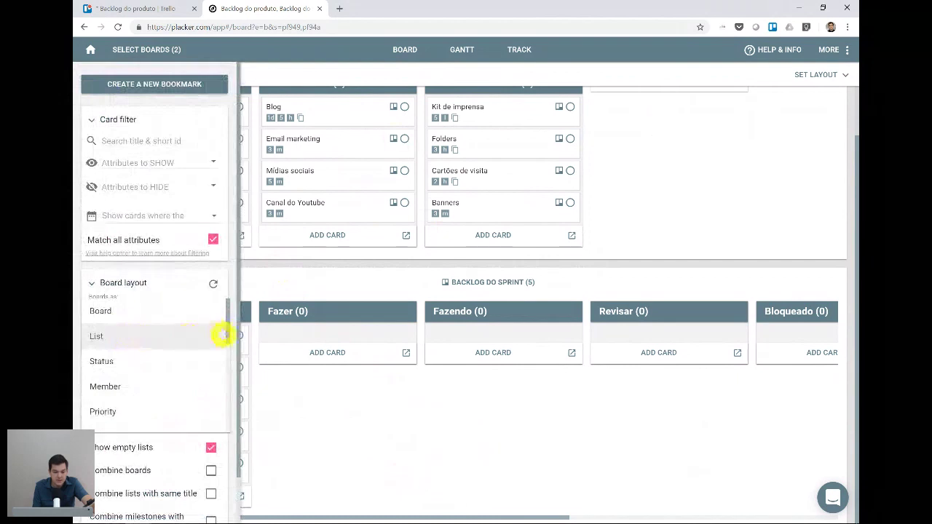
left_click(228, 336)
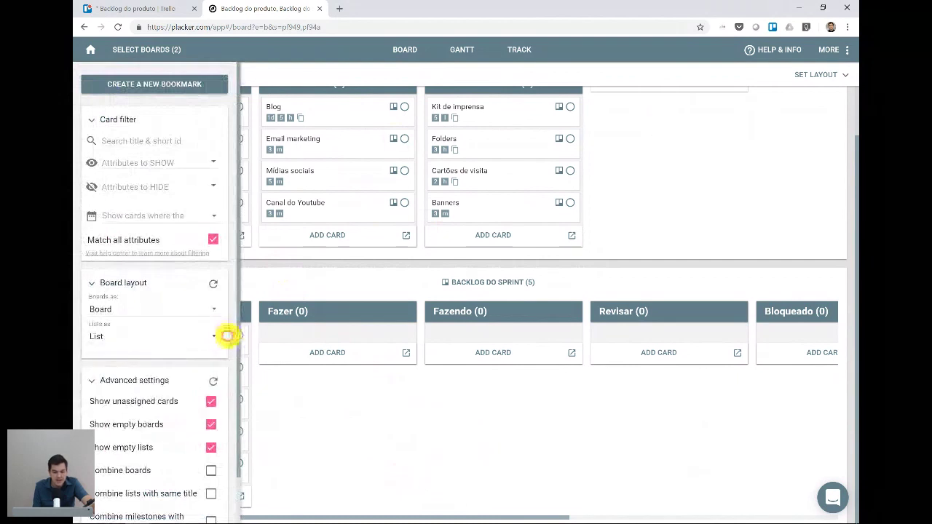
left_click(214, 335)
left_click_drag(226, 332, 229, 424)
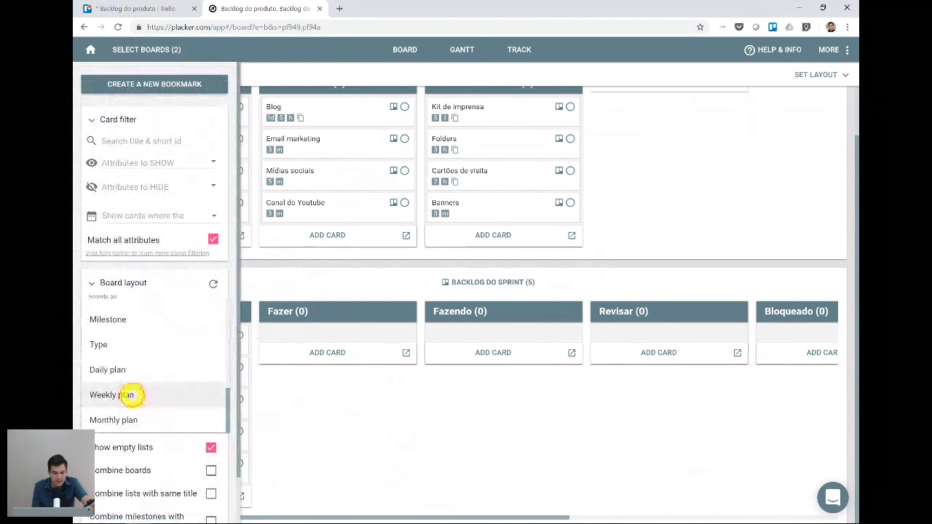
left_click(131, 395)
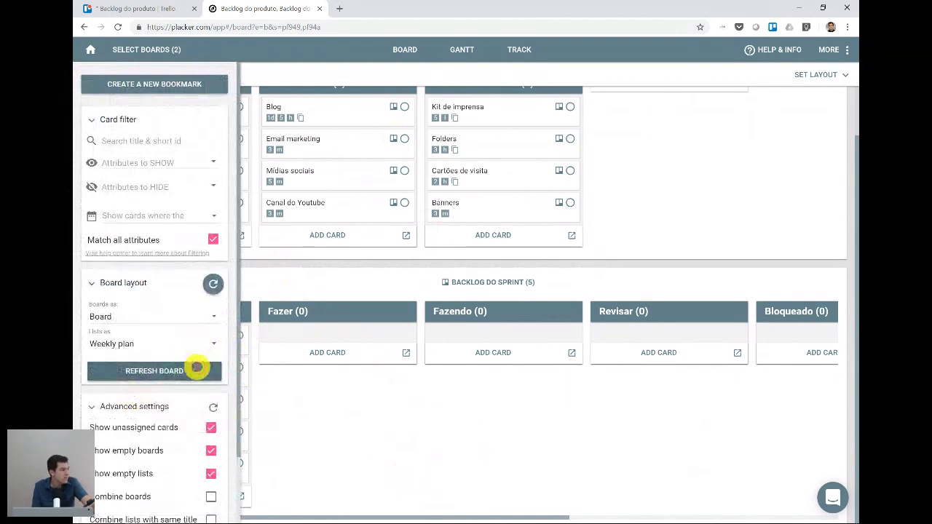
left_click(197, 369)
left_click(385, 268)
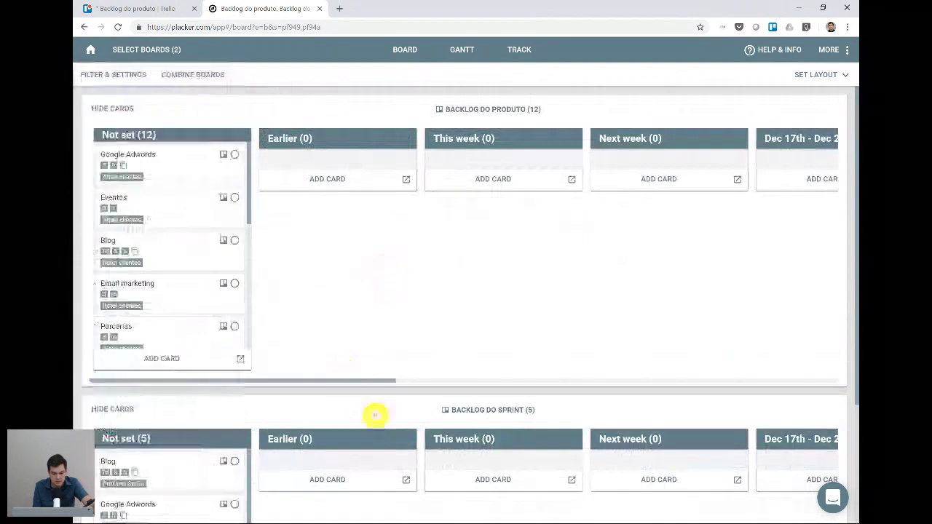
Schedule the Blog and Google Adwords cards of Backlog do sprint in This week
scroll(270, 409, "down", 2)
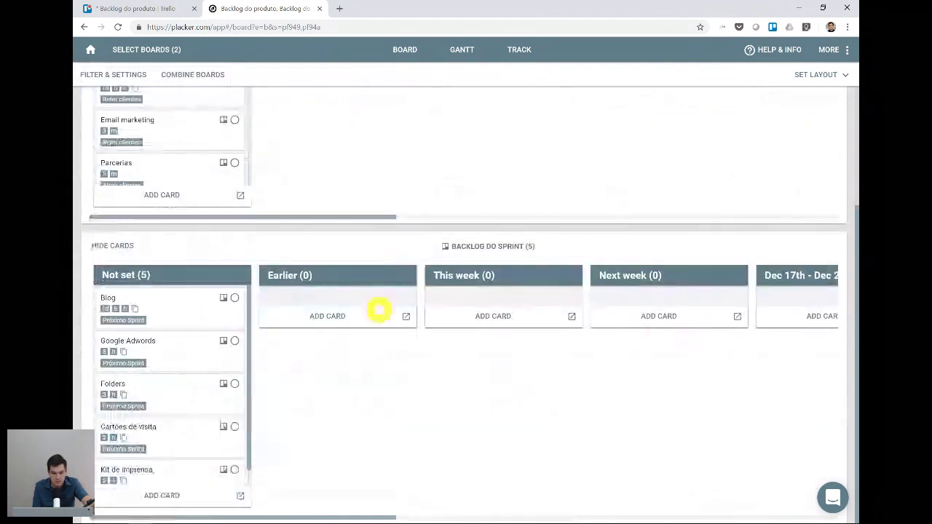
scroll(172, 379, "down", 1)
scroll(174, 379, "up", 1)
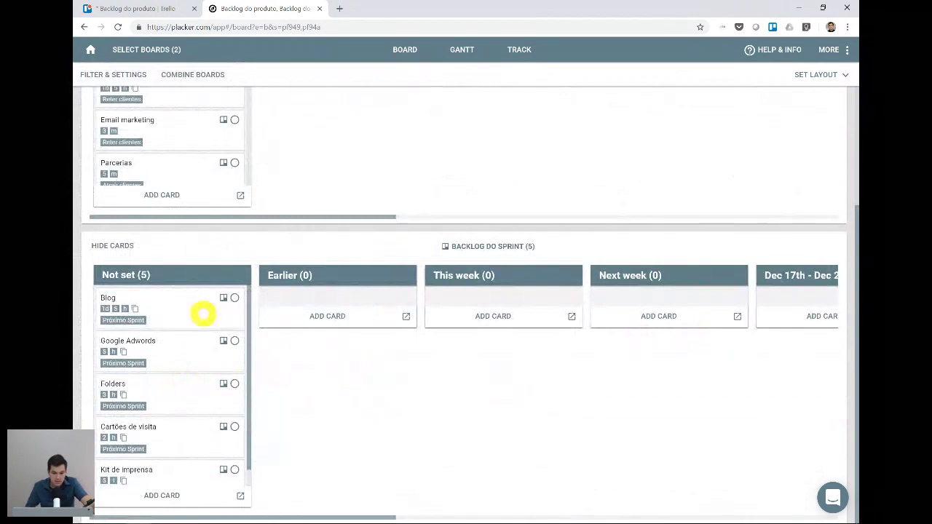
left_click_drag(185, 307, 509, 294)
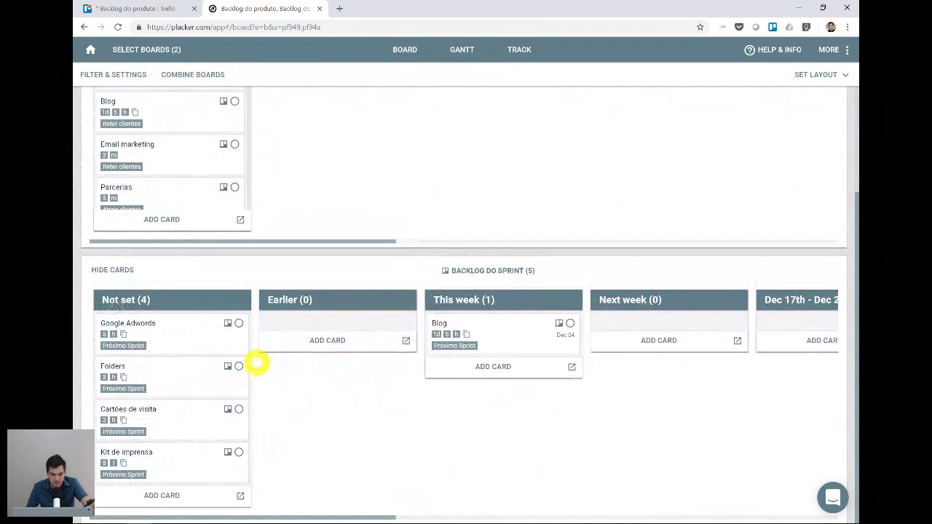
left_click_drag(187, 322, 531, 345)
Schedule the sprint's Folders and Cartões de visita cards in Next week, and Kit de imprensa in Dec 17th - Dec 23rd
left_click_drag(189, 376, 446, 371)
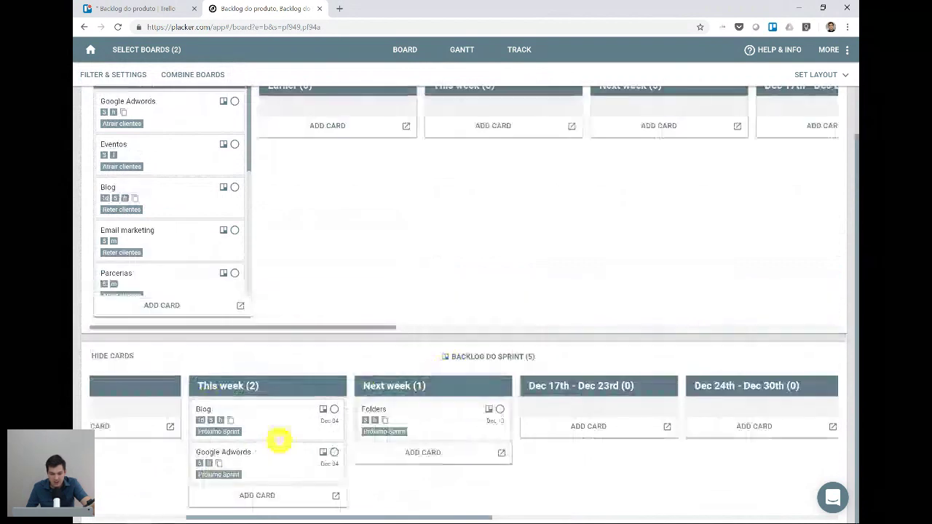
scroll(167, 485, "left", 3)
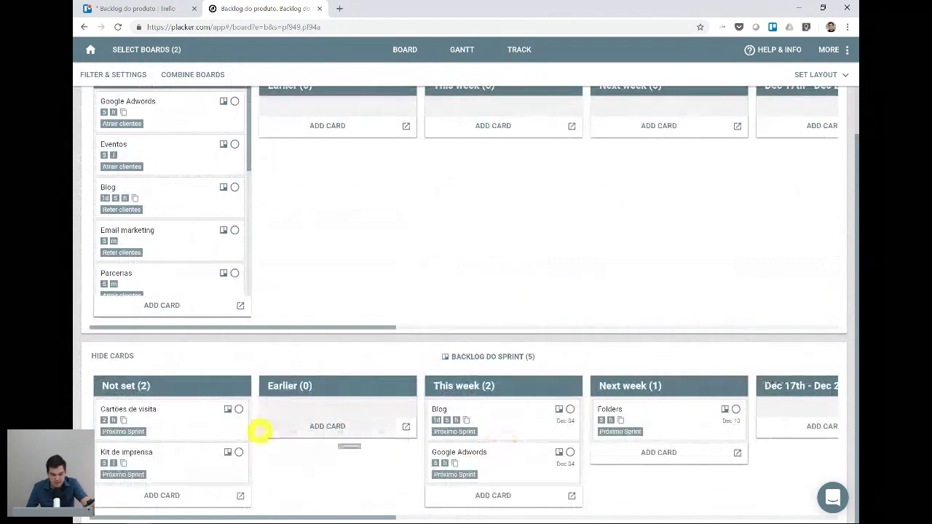
left_click_drag(191, 430, 545, 444)
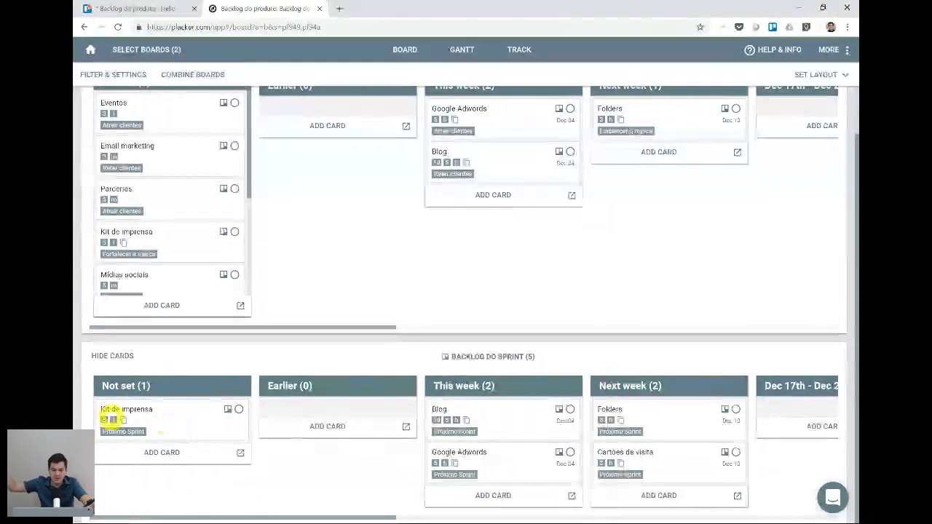
left_click_drag(151, 416, 545, 409)
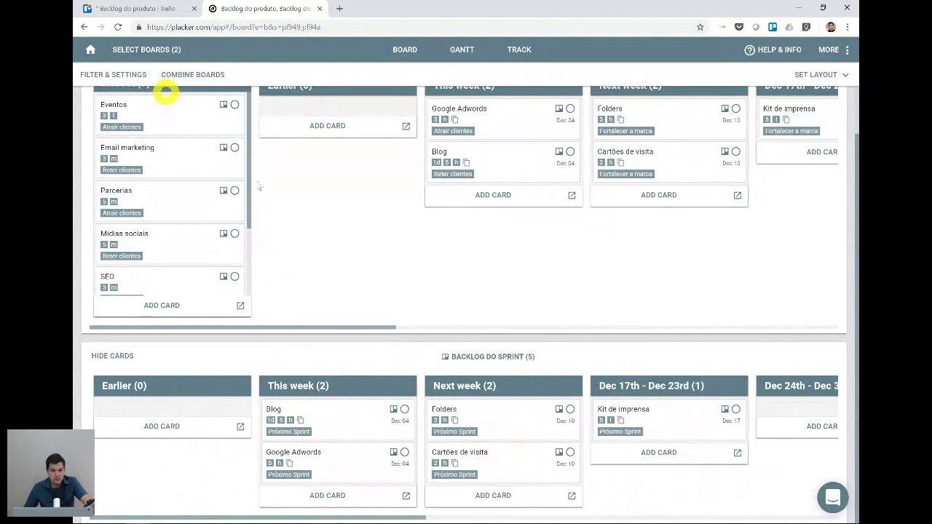
Switch the board layout back to showing lists as List, and refresh the board
left_click(129, 74)
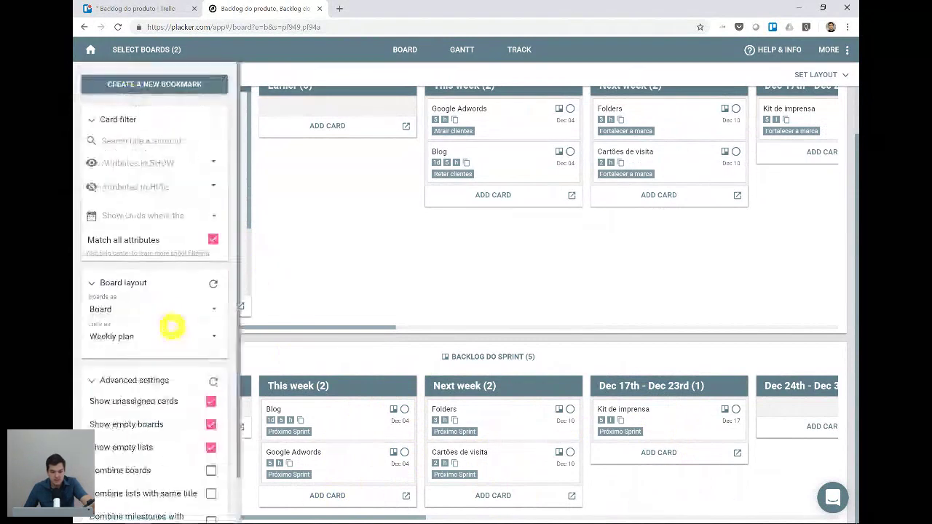
left_click(183, 337)
scroll(175, 316, "up", 5)
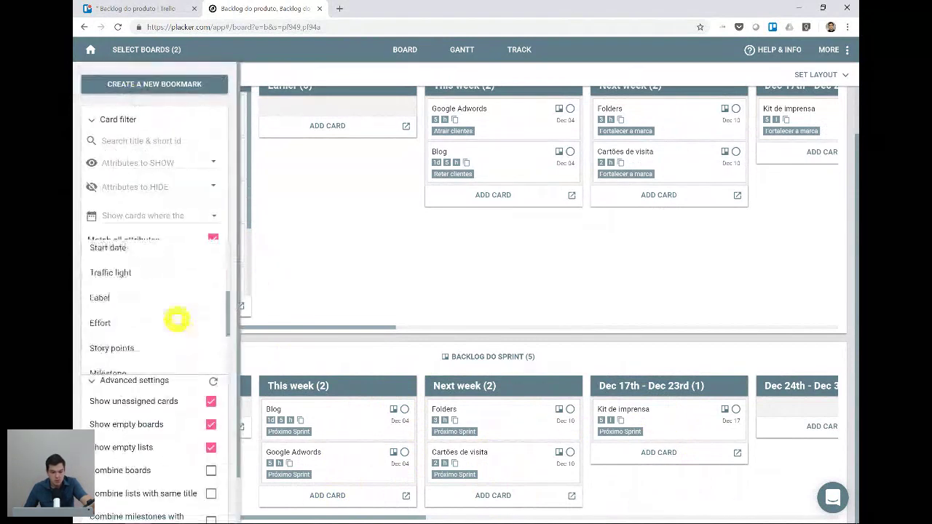
scroll(147, 297, "up", 3)
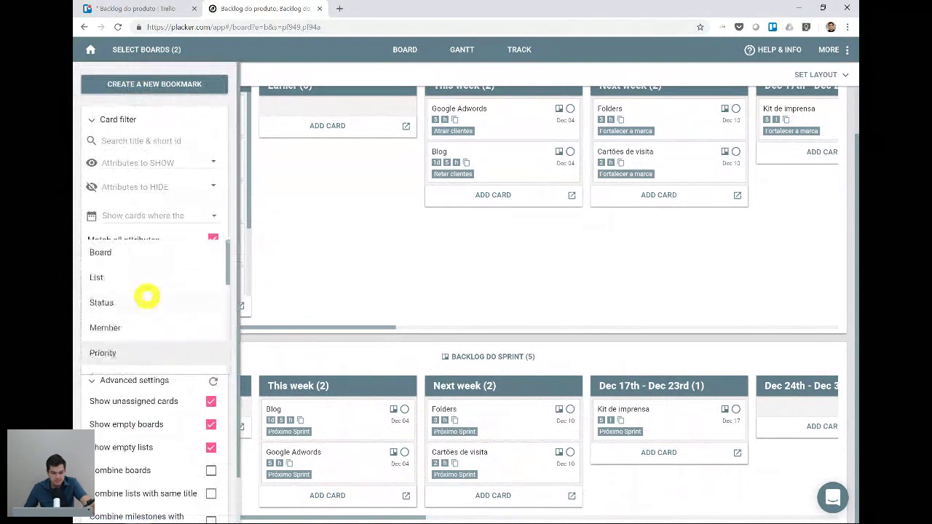
left_click(133, 284)
left_click(174, 368)
left_click(370, 420)
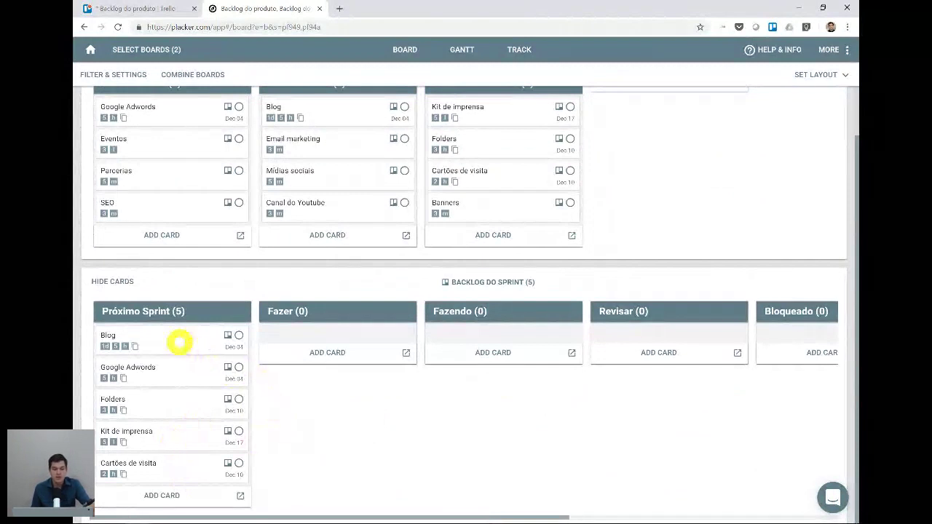
Move the Blog, Google Adwords, Folders and Cartões de visita cards from Próximo Sprint to Fazer in Backlog do sprint
left_click_drag(176, 340, 339, 357)
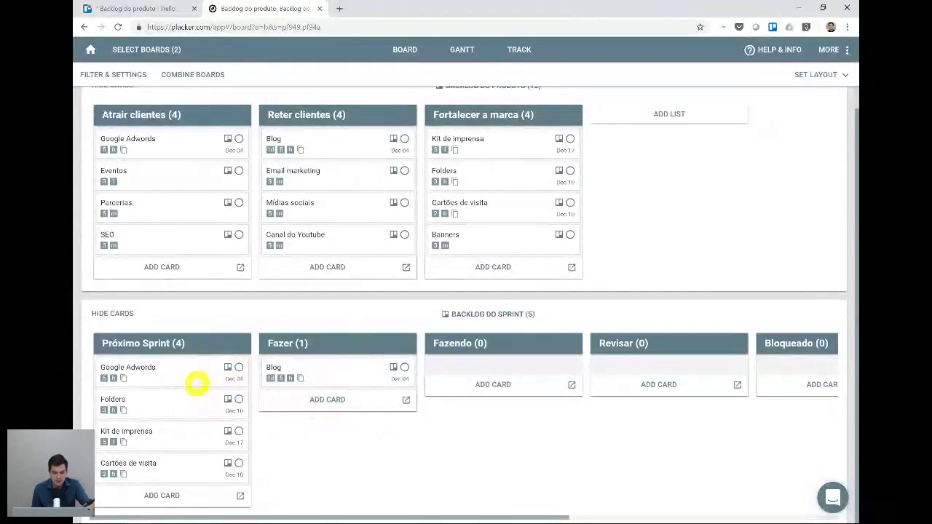
left_click_drag(129, 366, 344, 402)
left_click_drag(158, 387, 326, 426)
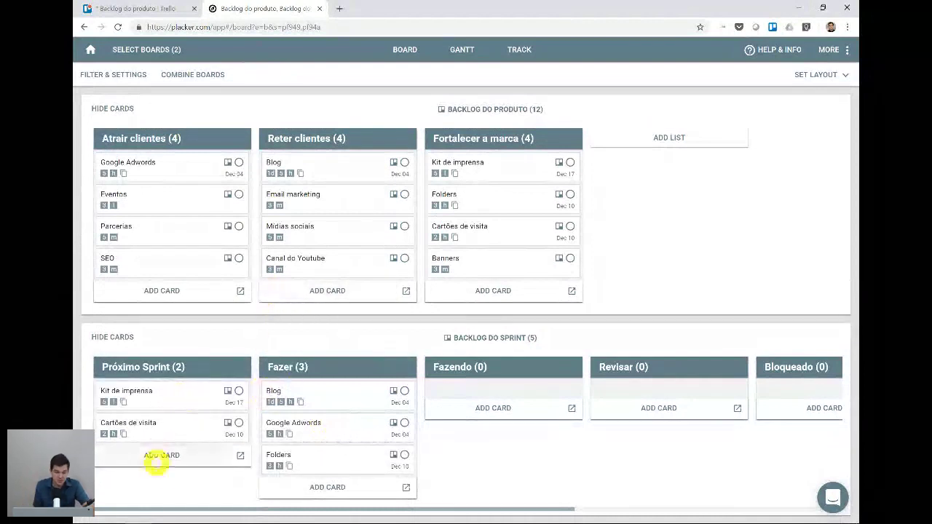
left_click_drag(150, 427, 332, 462)
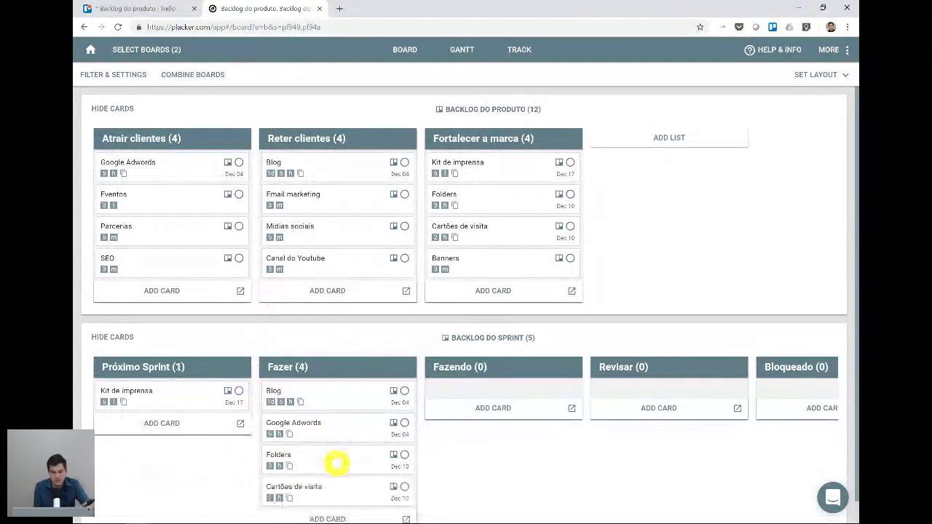
scroll(321, 429, "down", 1)
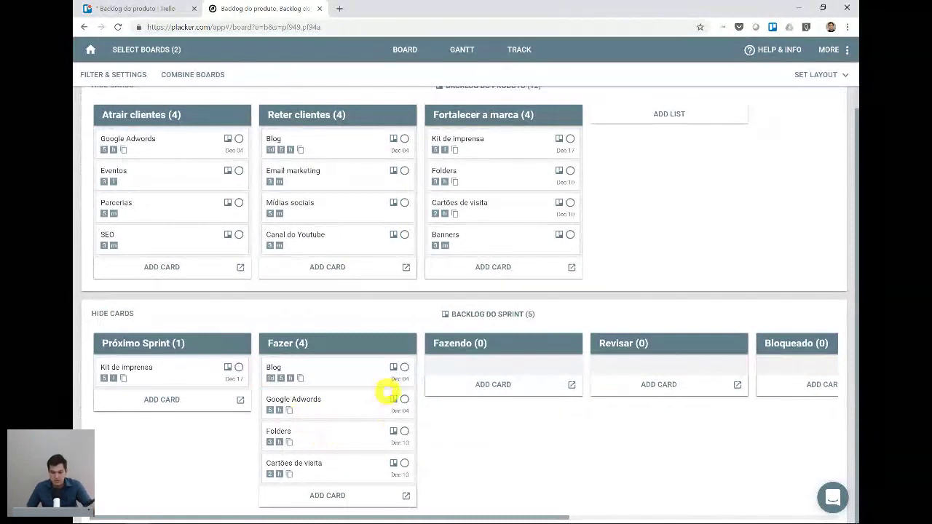
Set the Backlog do sprint board to track progress by List
left_click(490, 314)
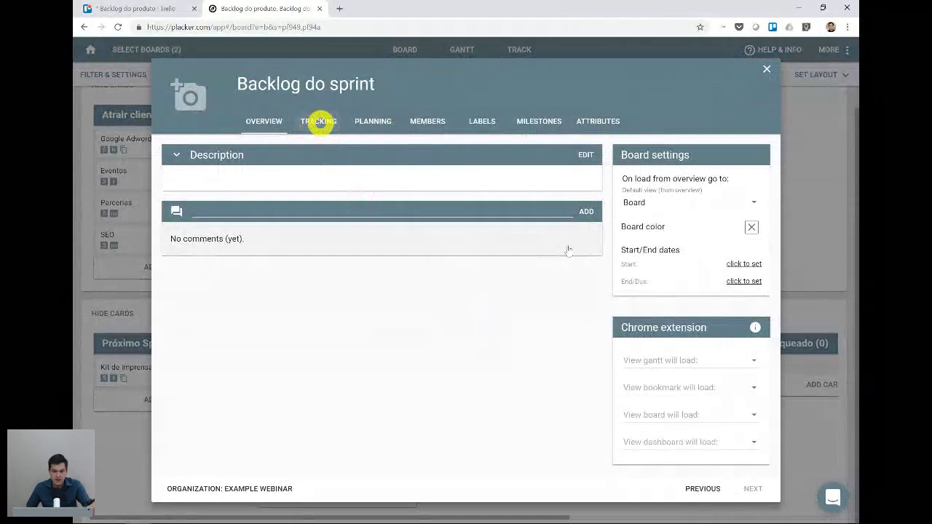
left_click(319, 122)
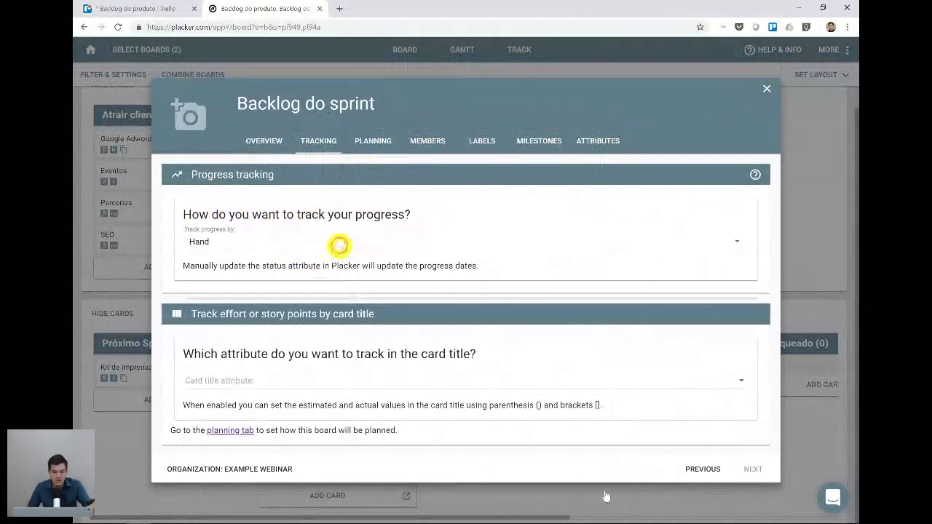
left_click(339, 244)
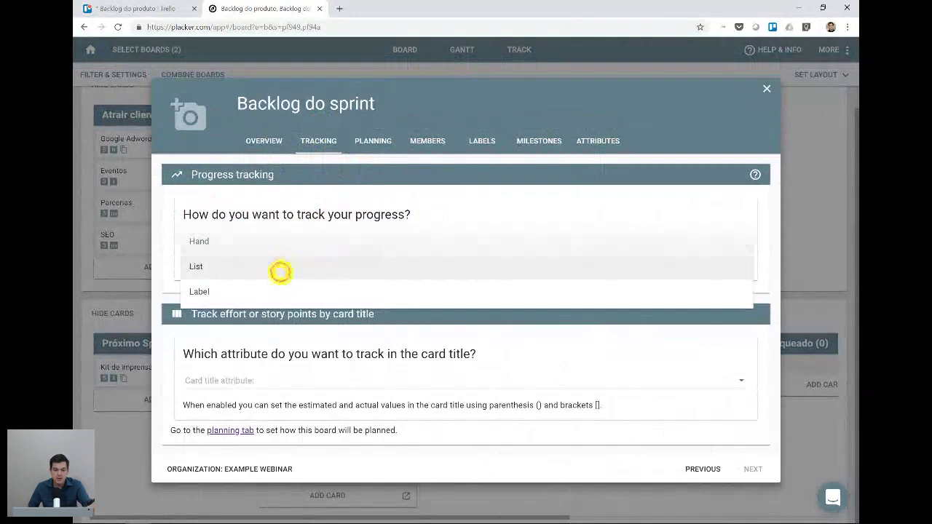
left_click(280, 271)
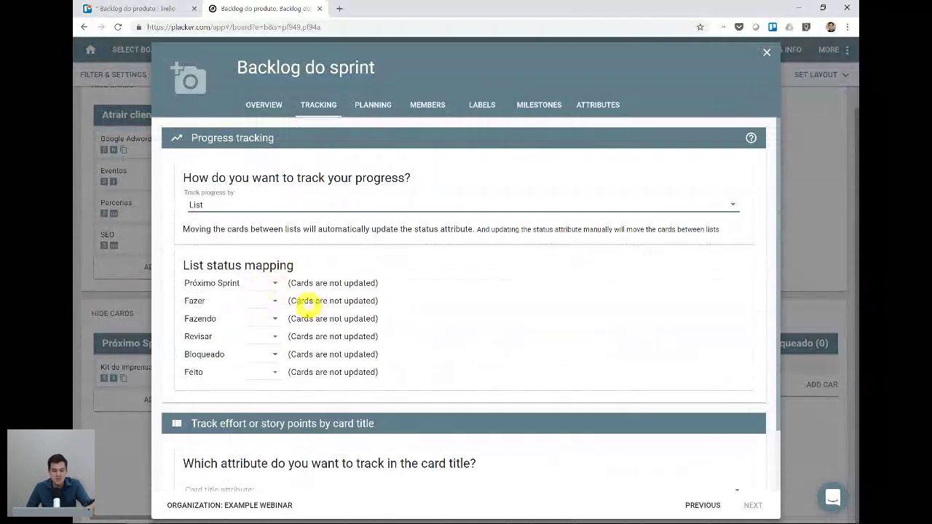
Map the Próximo Sprint list to the No scope status, Fazer to Open and Fazendo to Started
left_click(275, 283)
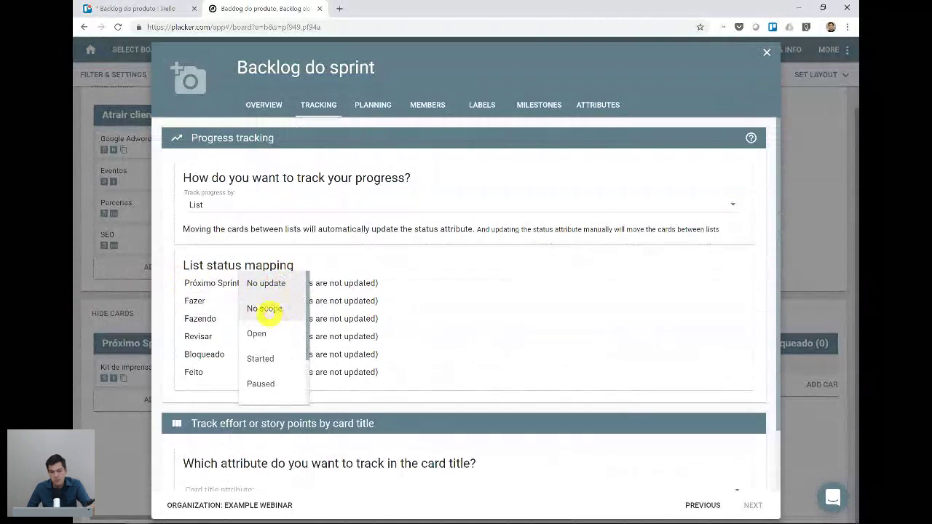
left_click(266, 309)
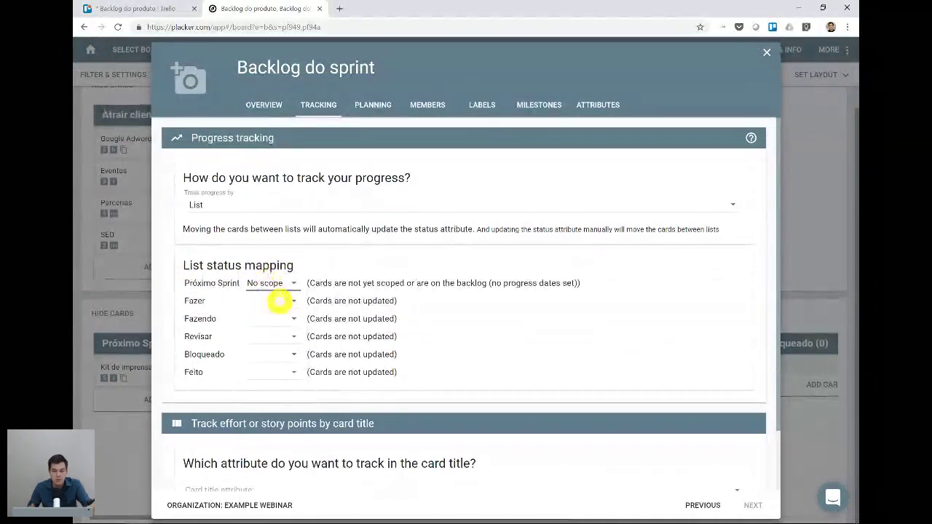
left_click(279, 301)
left_click(281, 354)
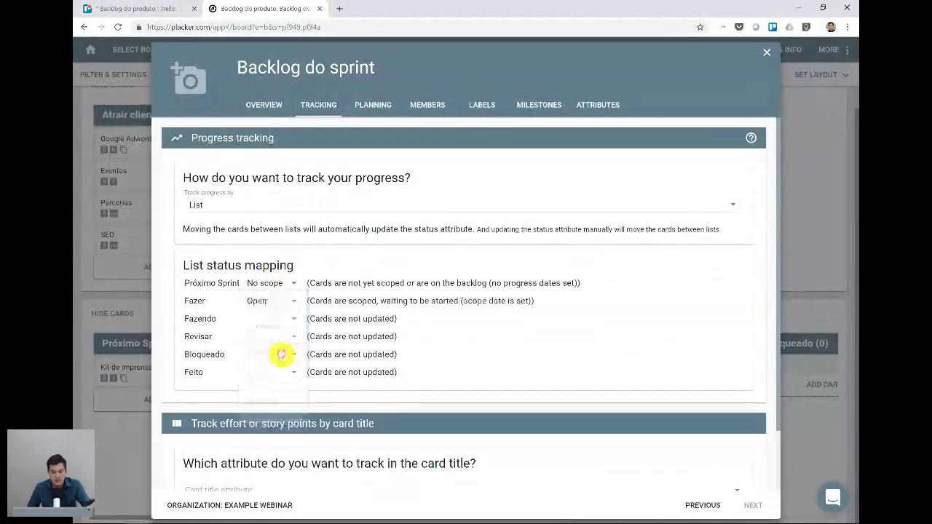
left_click(277, 319)
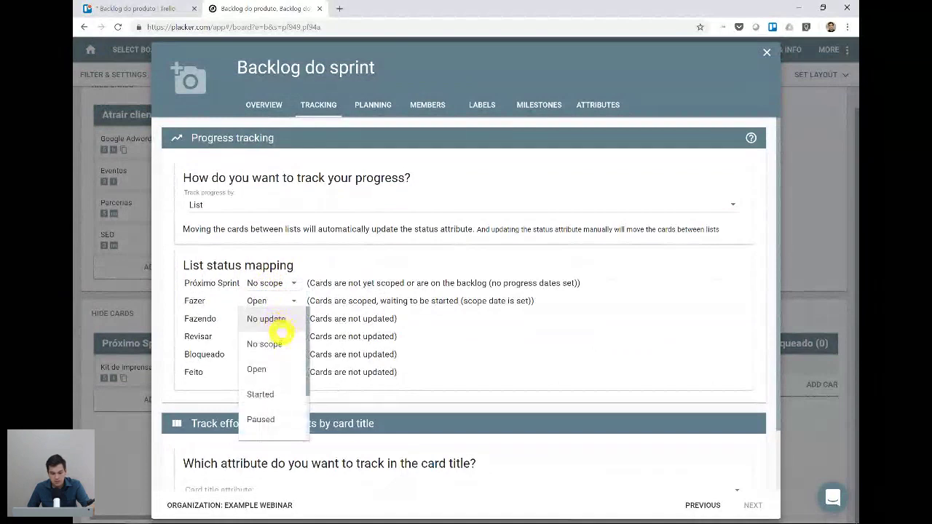
left_click(266, 393)
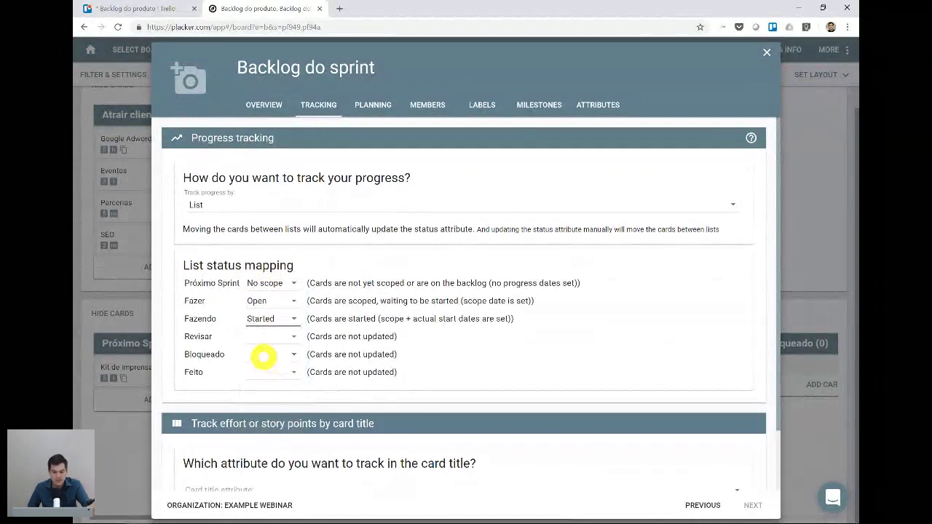
Map the Revisar list to the Paused status, Bloqueado to Blocked and Feito to Completed, and close the board settings
left_click(269, 342)
scroll(287, 378, "down", 1)
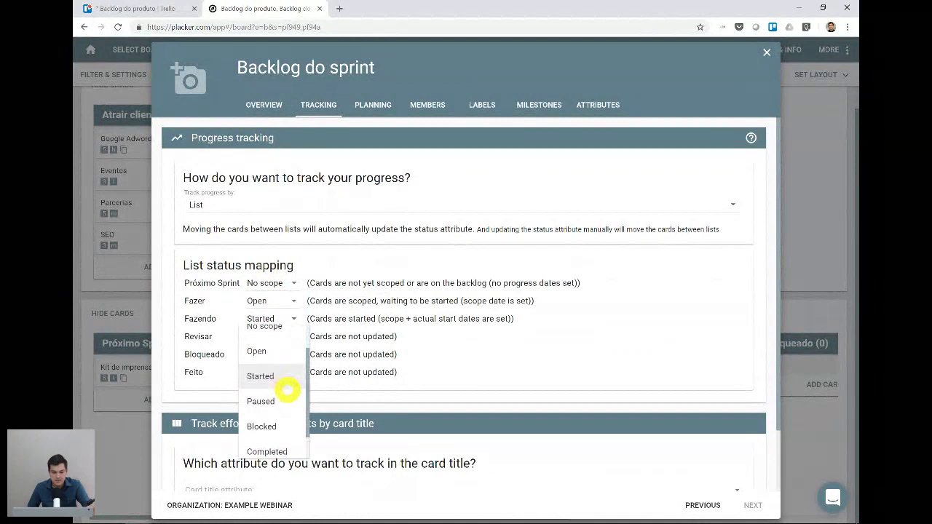
left_click(268, 401)
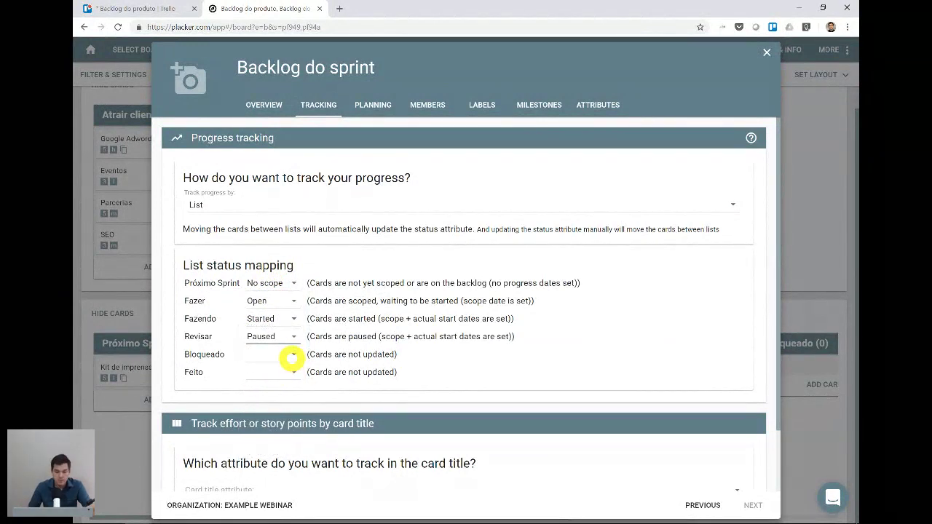
left_click(294, 356)
scroll(286, 390, "down", 1)
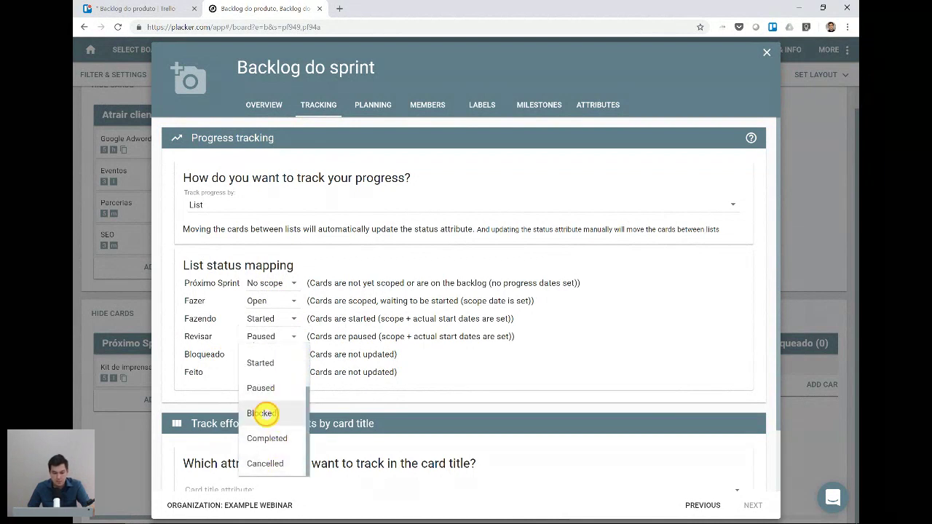
left_click(264, 413)
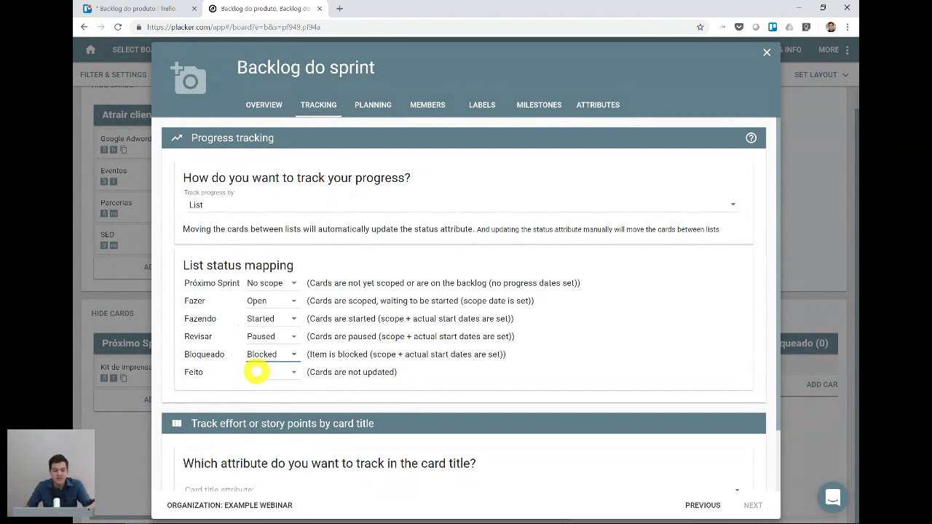
left_click(261, 374)
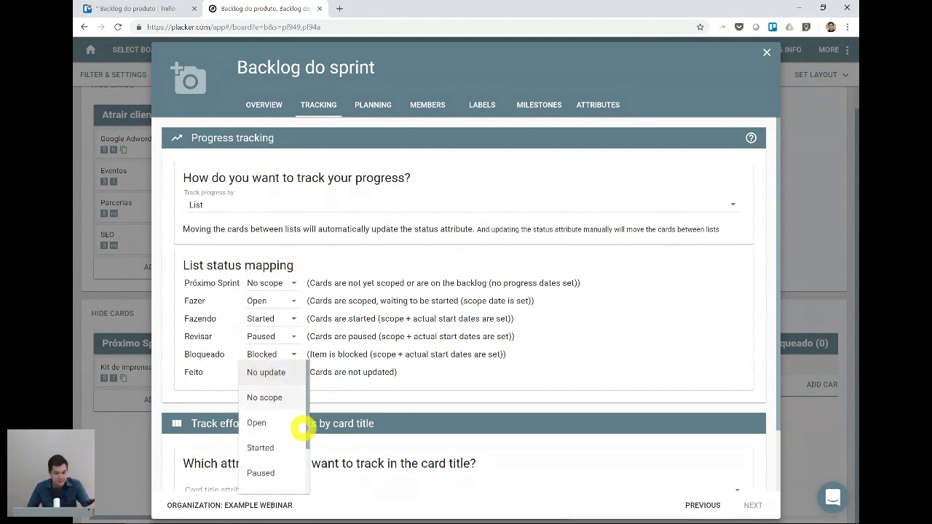
scroll(265, 430, "down", 1)
left_click(270, 455)
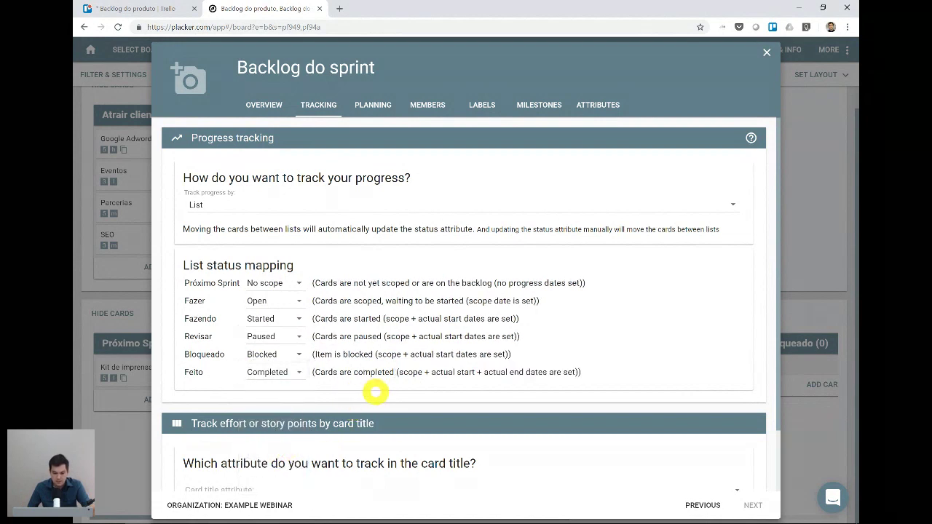
scroll(375, 389, "down", 1)
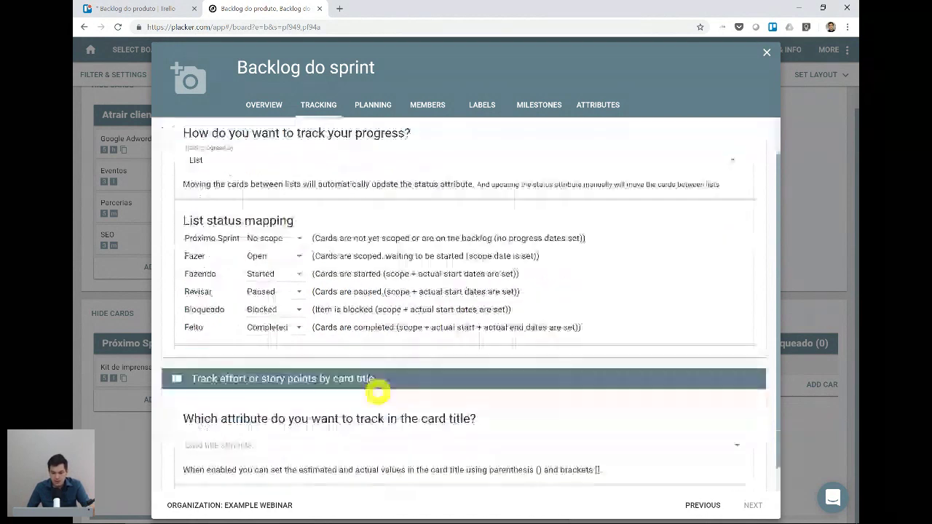
scroll(676, 276, "up", 1)
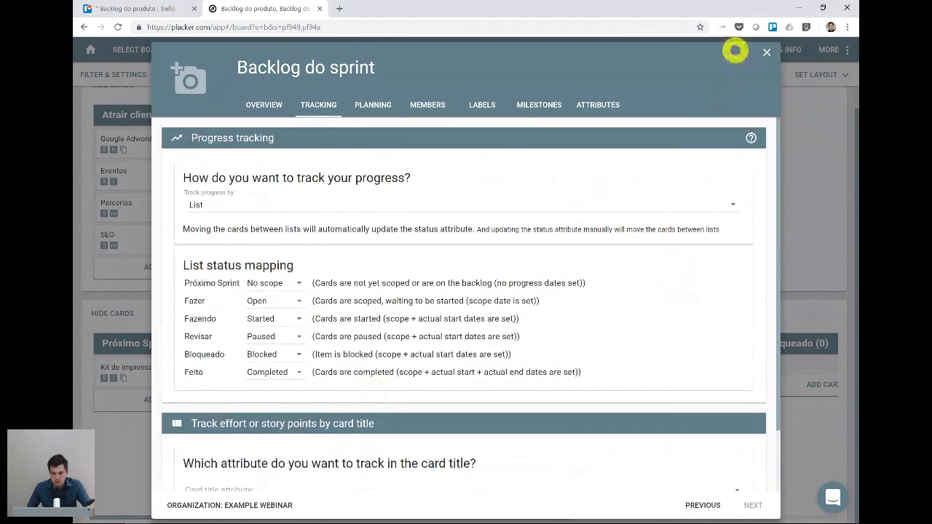
left_click(761, 56)
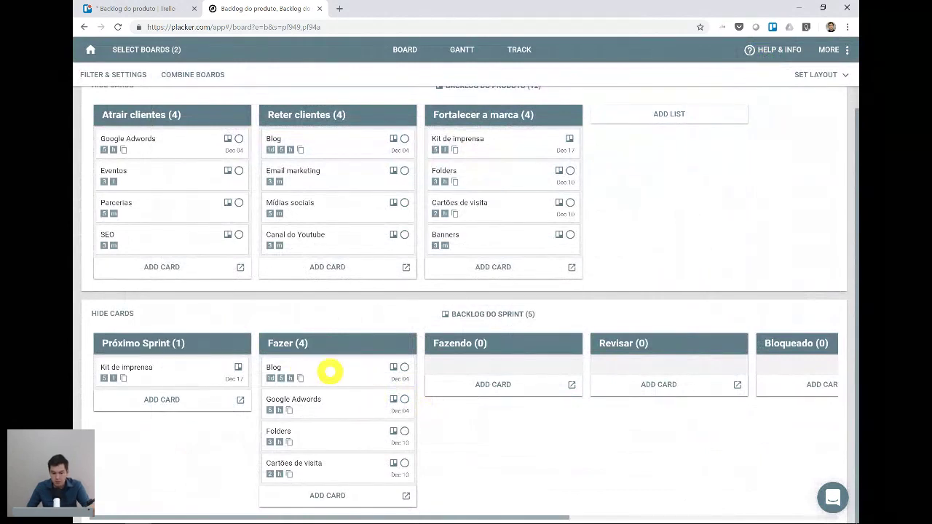
Move the Blog card from Fazer to Fazendo in Backlog do sprint and check its status in the card details
left_click_drag(333, 371, 516, 417)
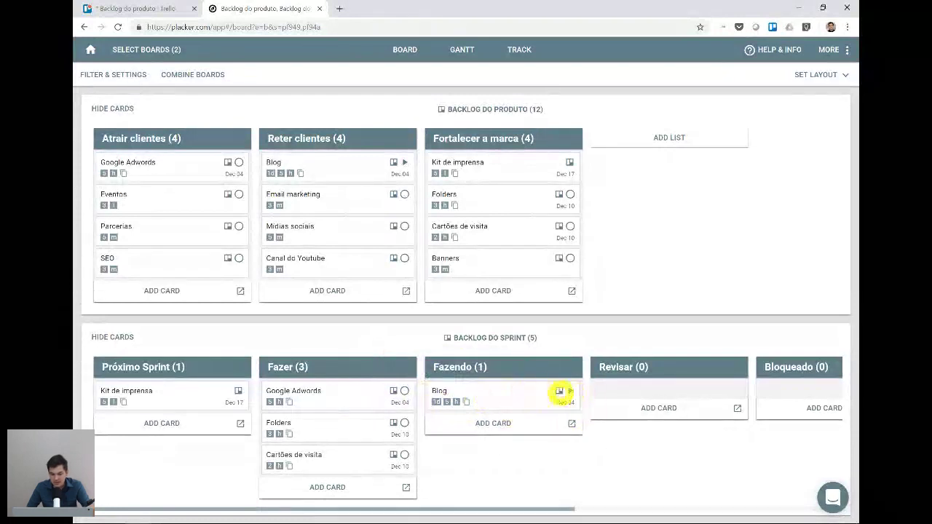
left_click(471, 397)
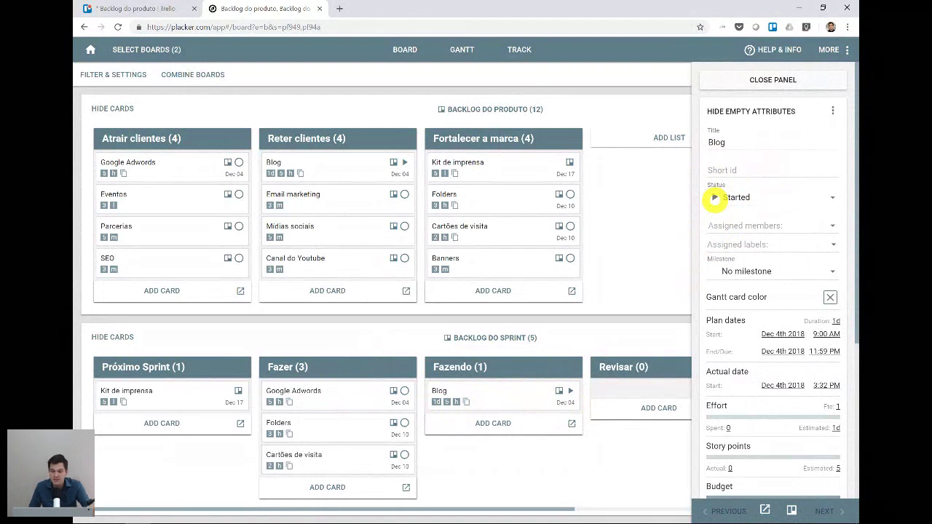
left_click(757, 79)
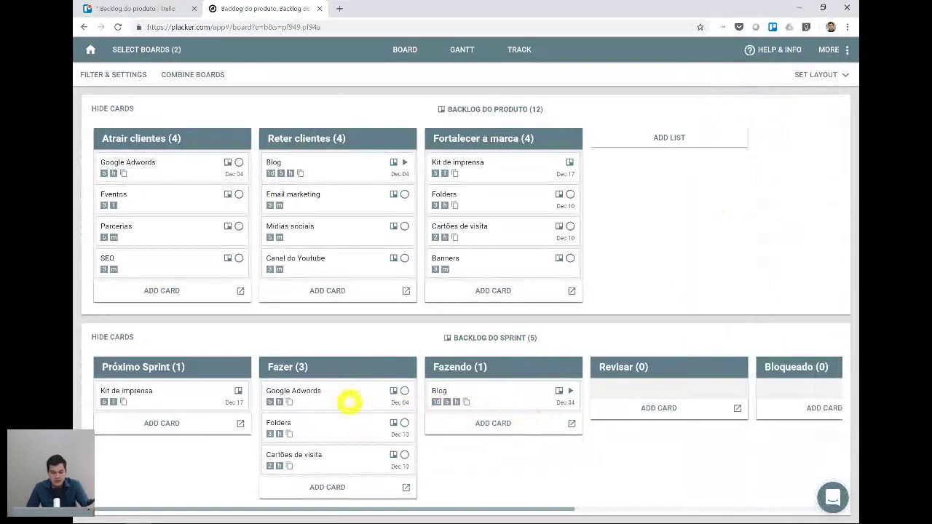
Move the Google Adwords card from Fazer to Fazendo, and review the details of the Folders and Cartões de visita cards
left_click_drag(332, 389, 548, 422)
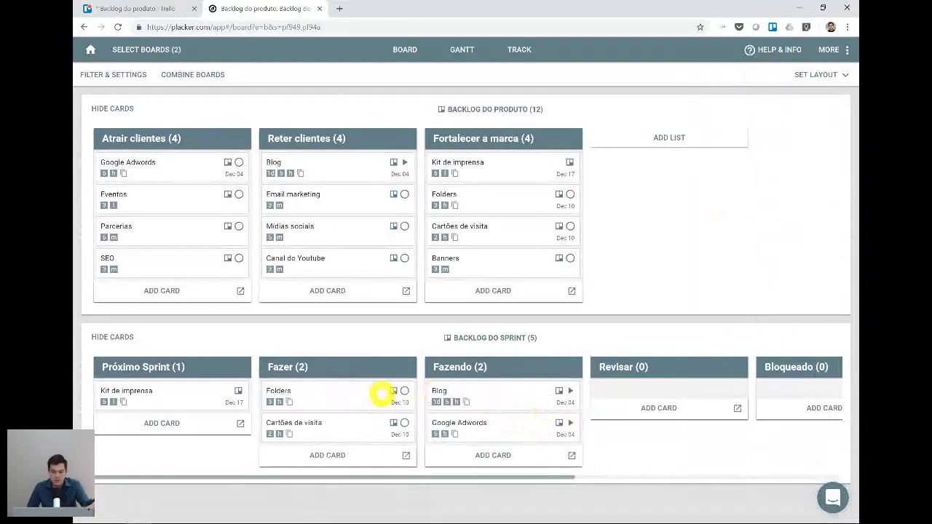
left_click_drag(316, 391, 344, 395)
left_click(344, 395)
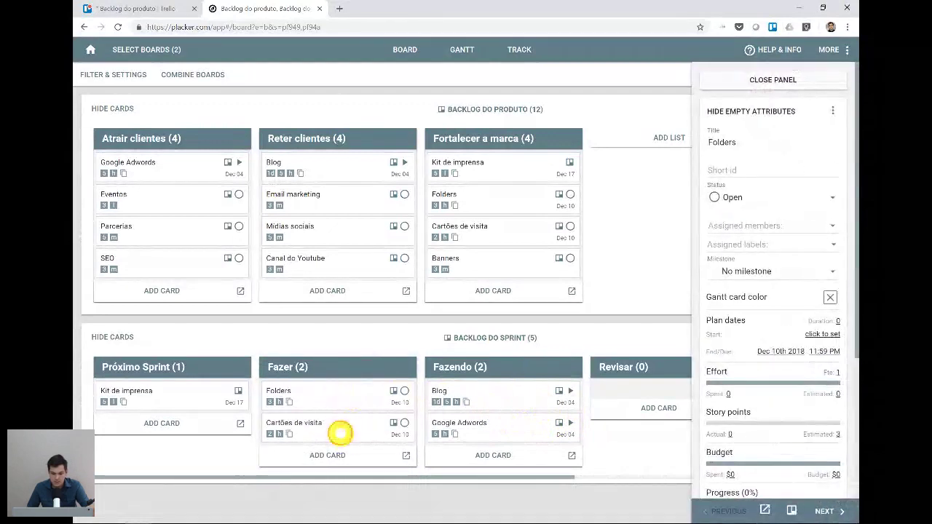
left_click(338, 429)
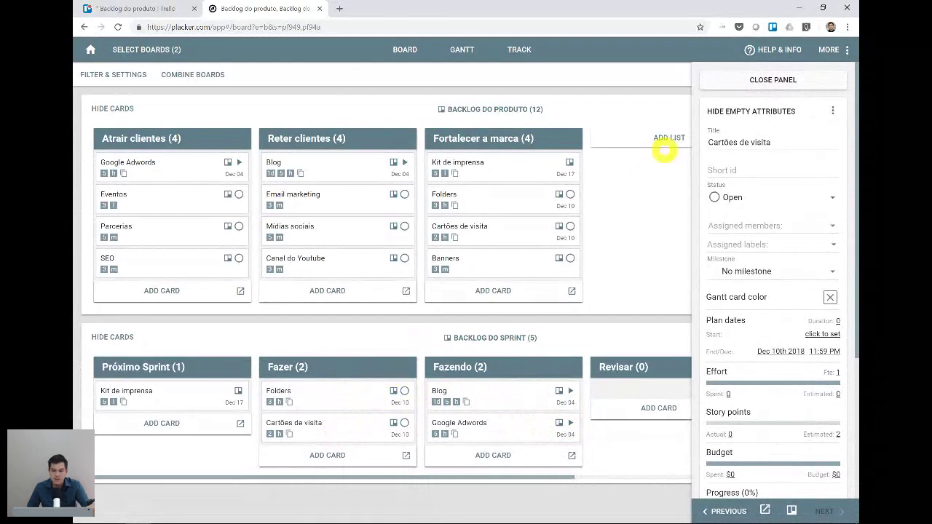
left_click(738, 77)
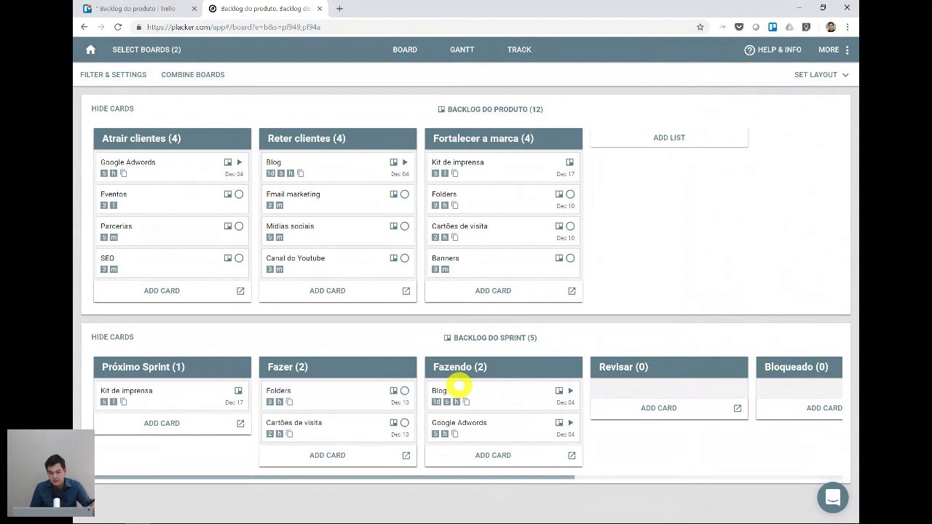
Move the Blog card from Fazendo to Revisar and check its status in the card details
left_click_drag(466, 399, 340, 434)
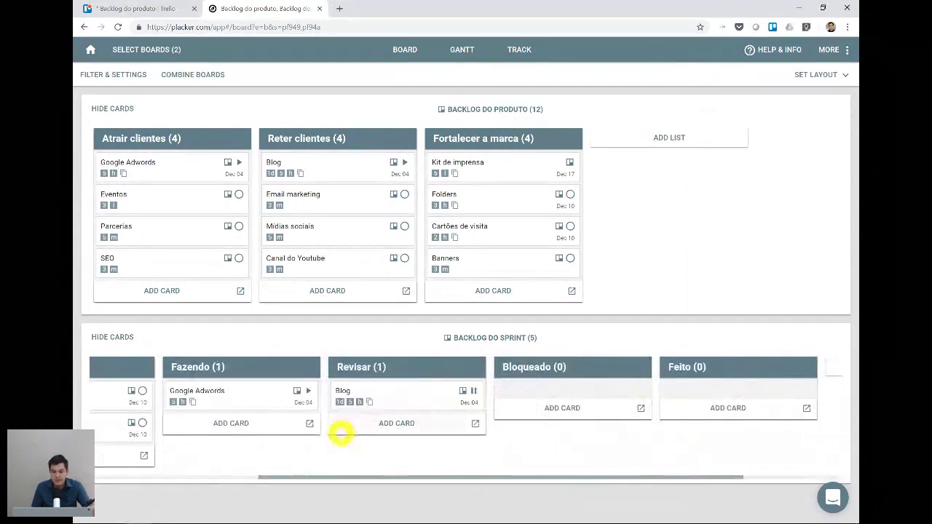
left_click(485, 389)
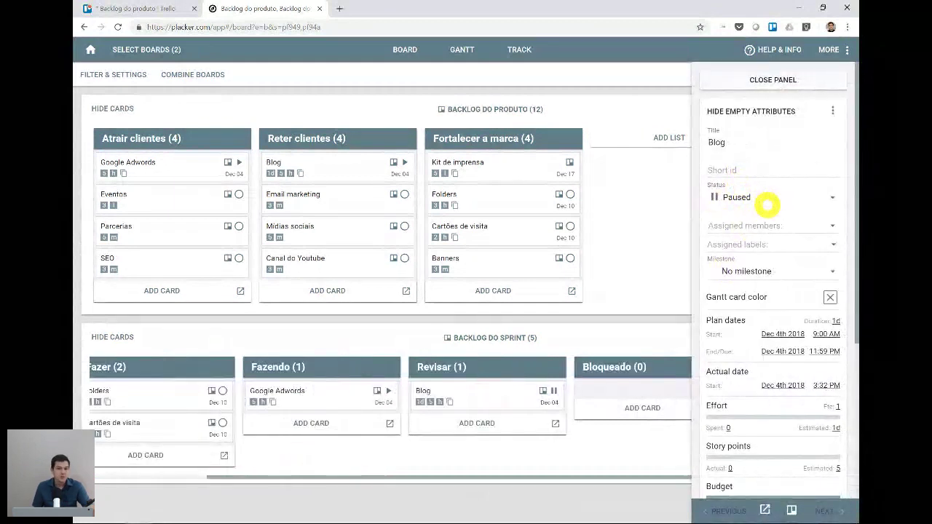
left_click(747, 85)
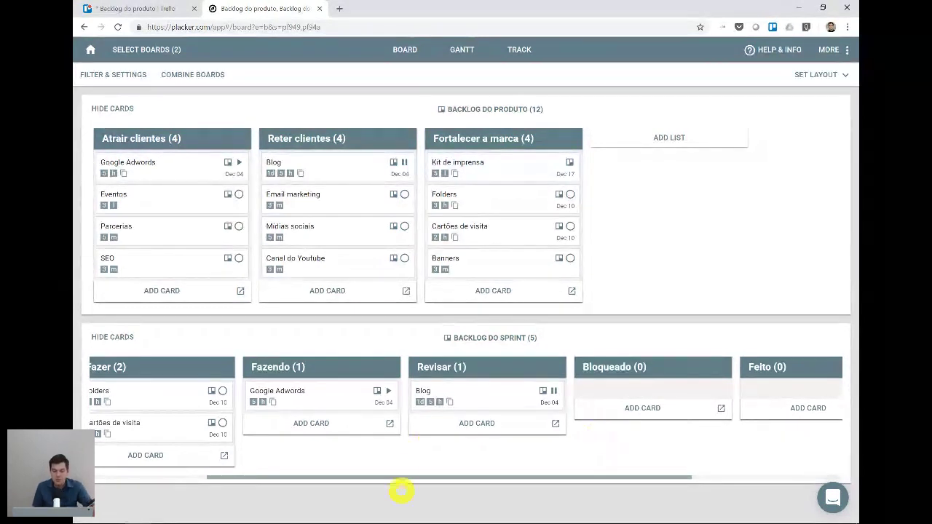
Set the traffic light of the Blog card in Revisar to Green and close its details
left_click(513, 397)
left_click(513, 397)
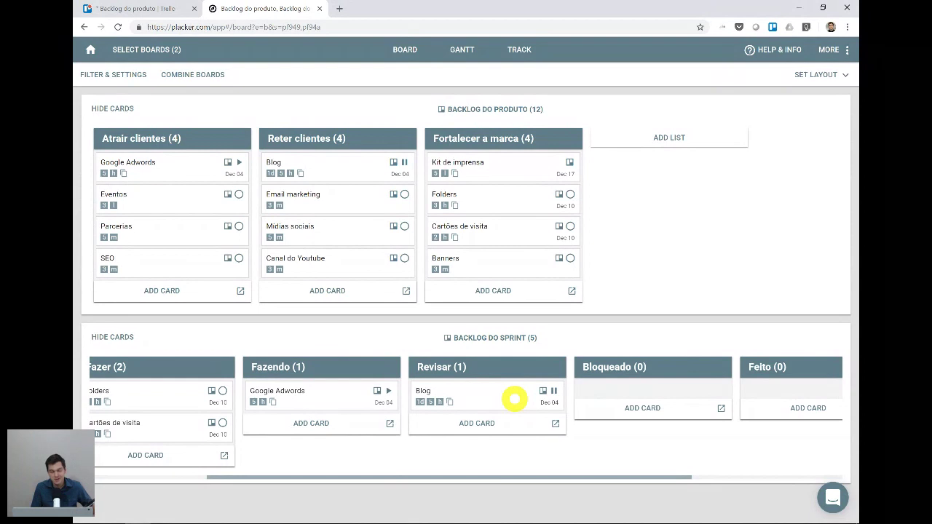
left_click(514, 398)
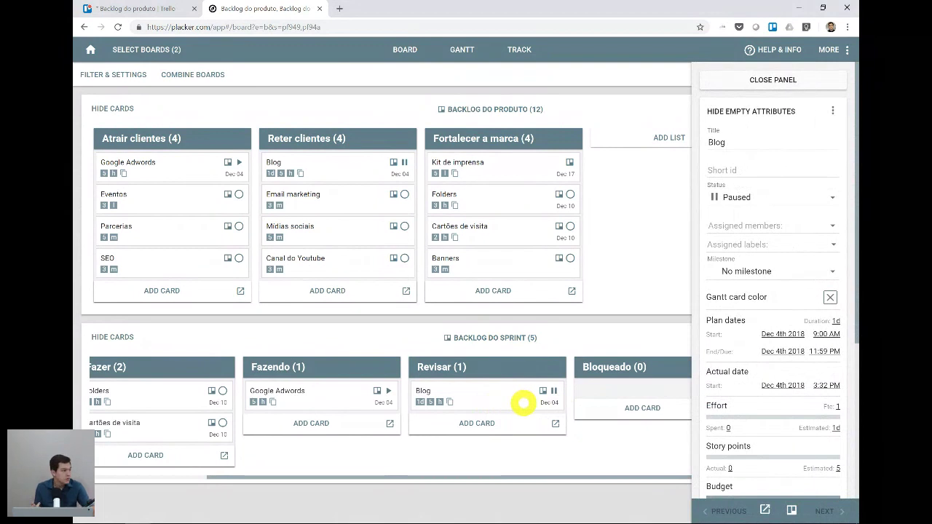
scroll(739, 358, "down", 2)
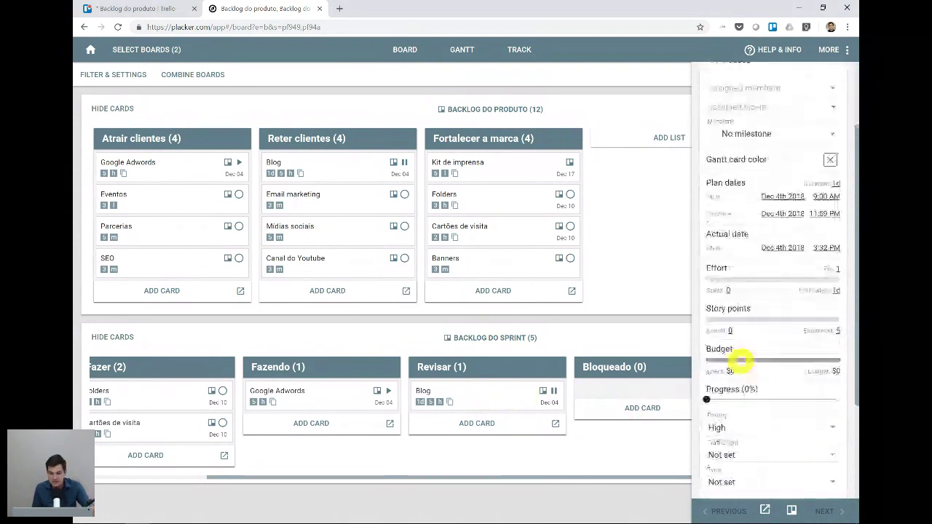
scroll(739, 358, "down", 1)
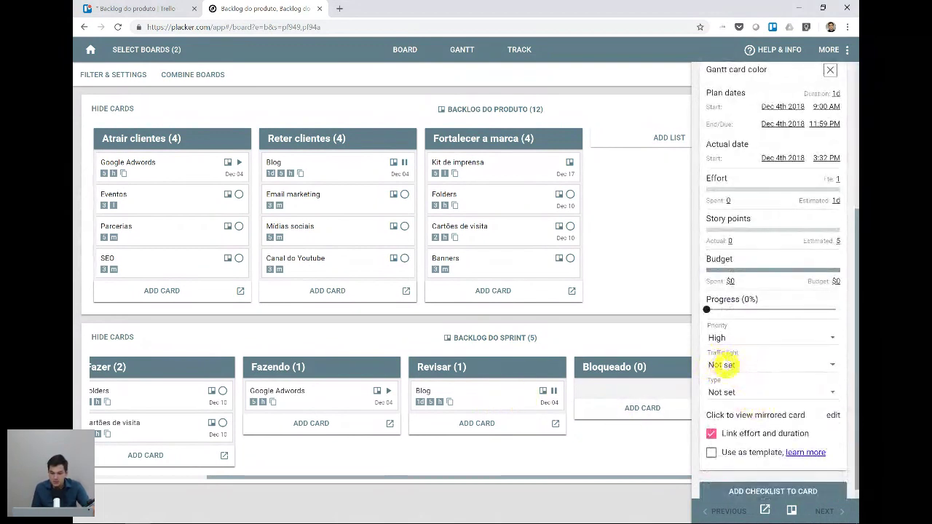
left_click(728, 365)
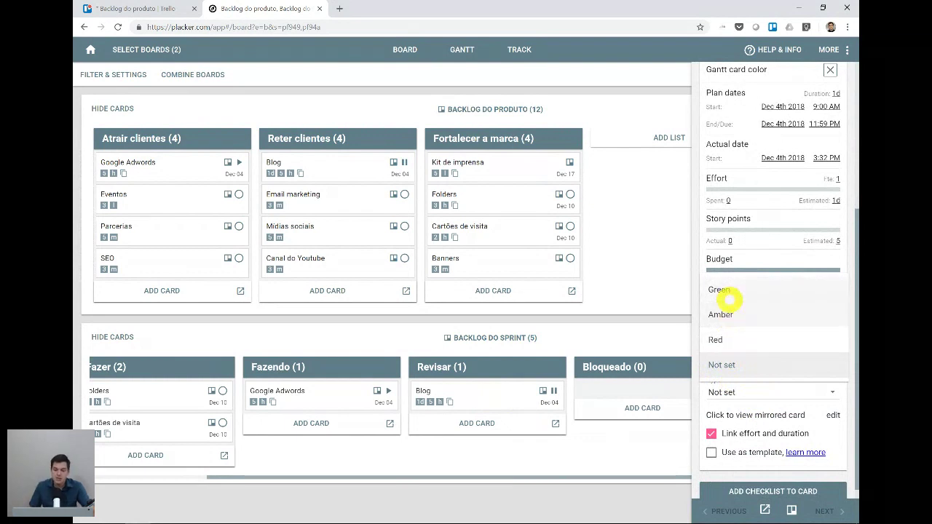
left_click(729, 293)
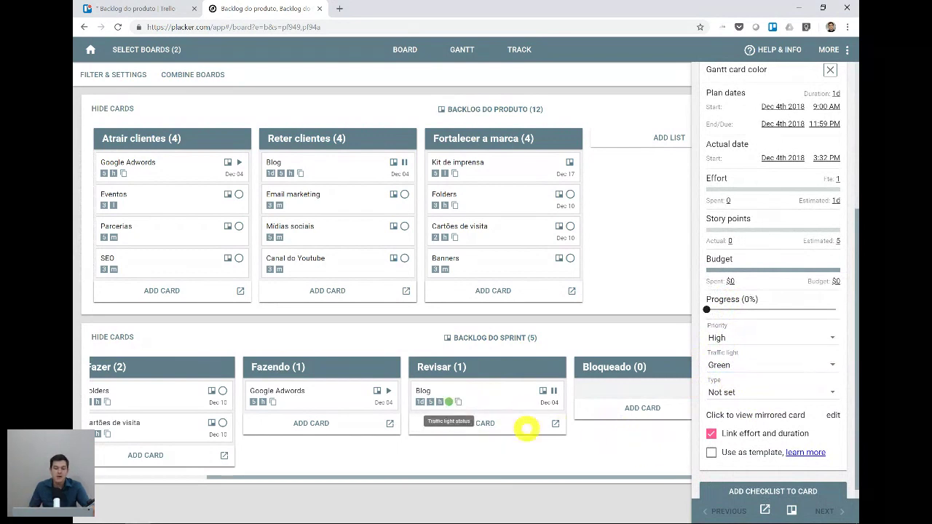
scroll(750, 91, "up", 3)
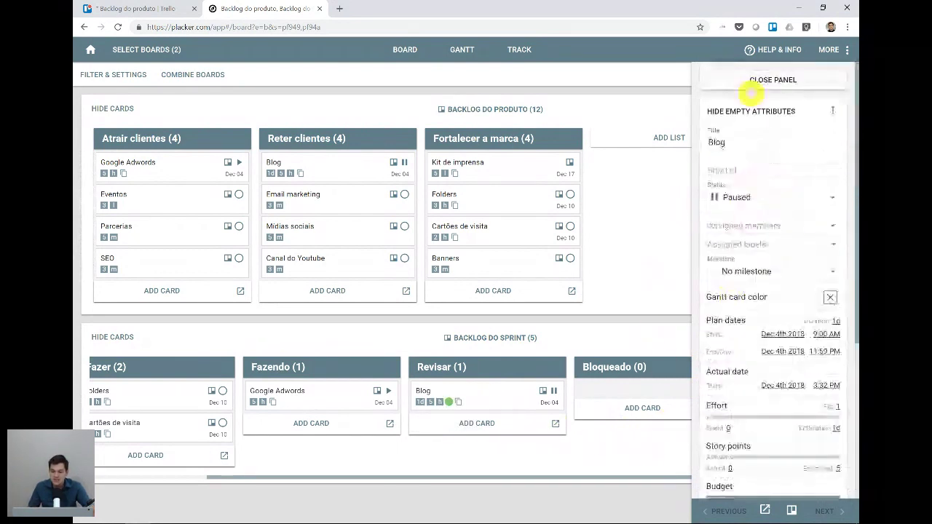
left_click(751, 82)
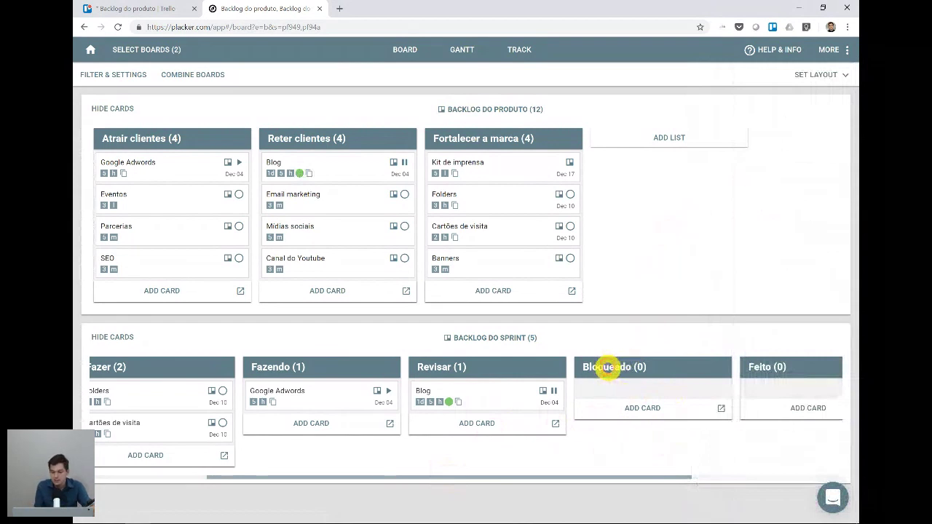
Add a default traffic light of Red to the Bloqueado list's card attributes, and move the Blog card from Revisar to Bloqueado
left_click(606, 367)
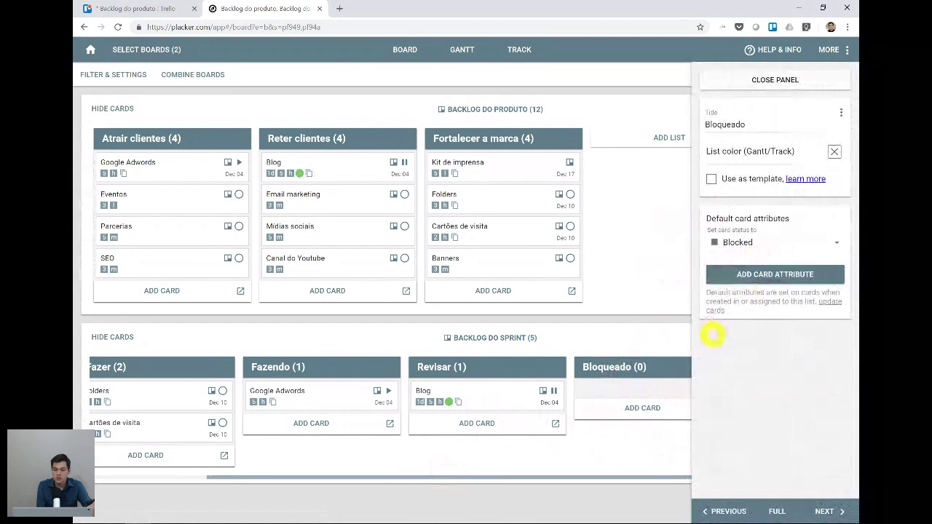
left_click(766, 276)
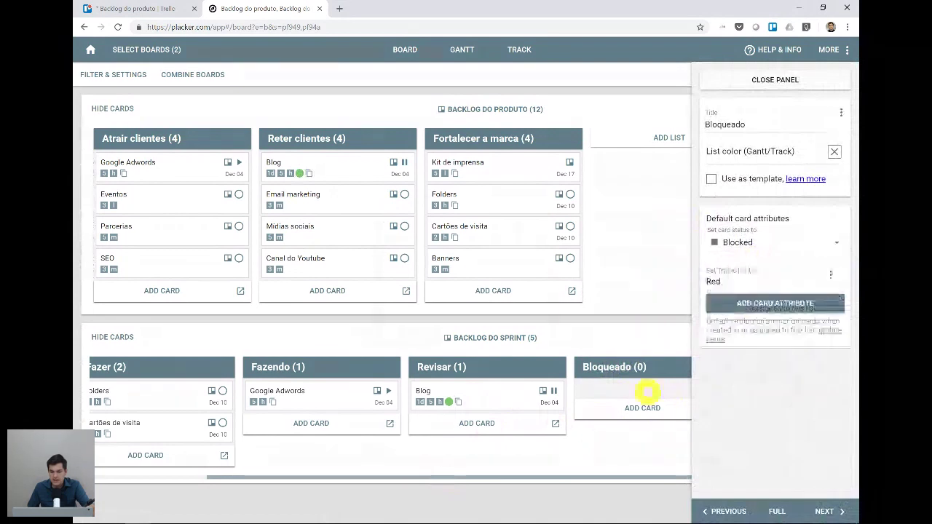
left_click(799, 88)
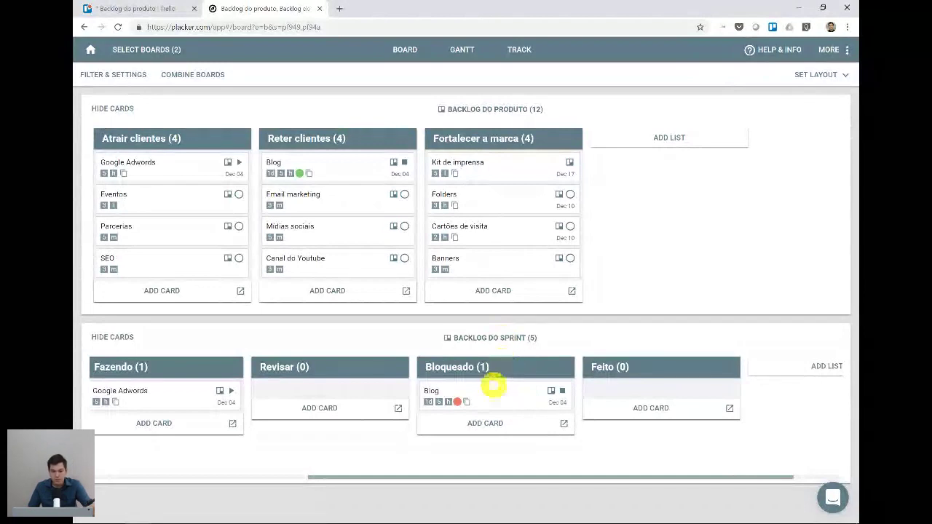
Create a free-editable, single-value text attribute titled "Descrição do bloqueador" on the Backlog do sprint board
left_click(488, 337)
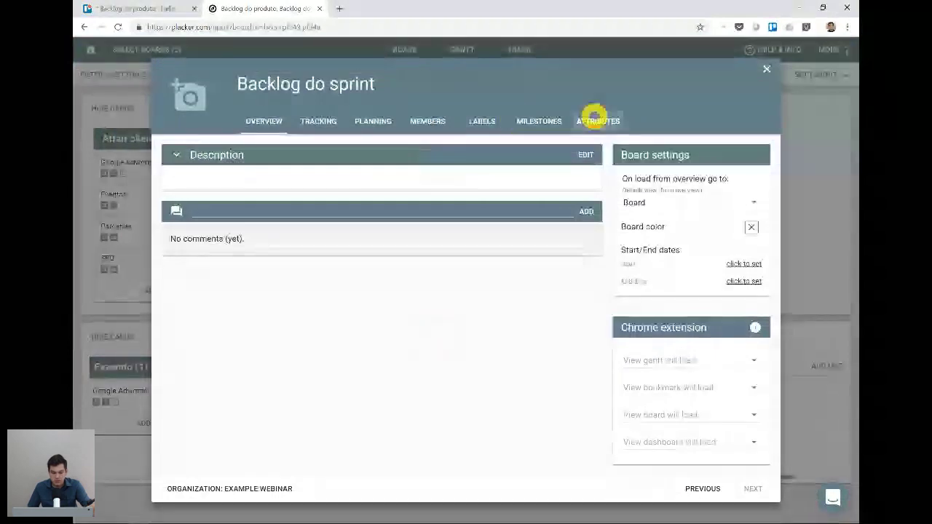
left_click(595, 118)
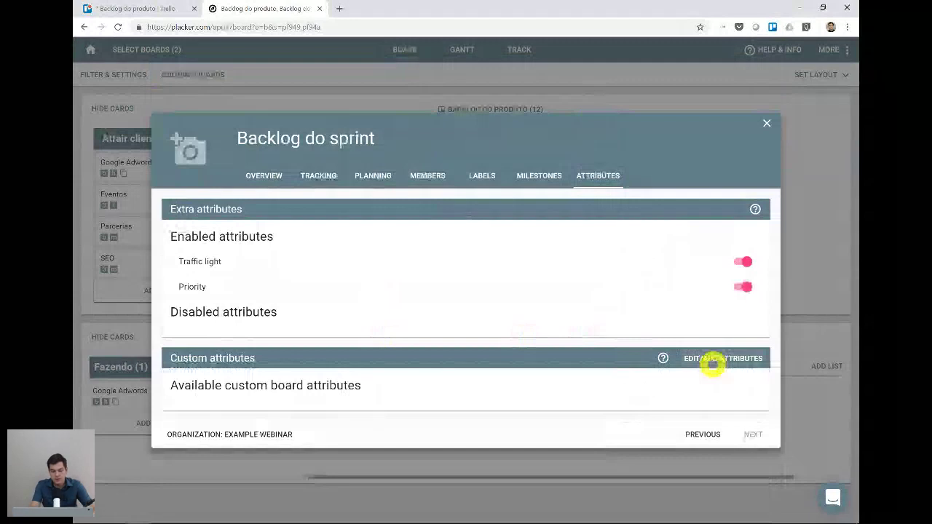
left_click(712, 361)
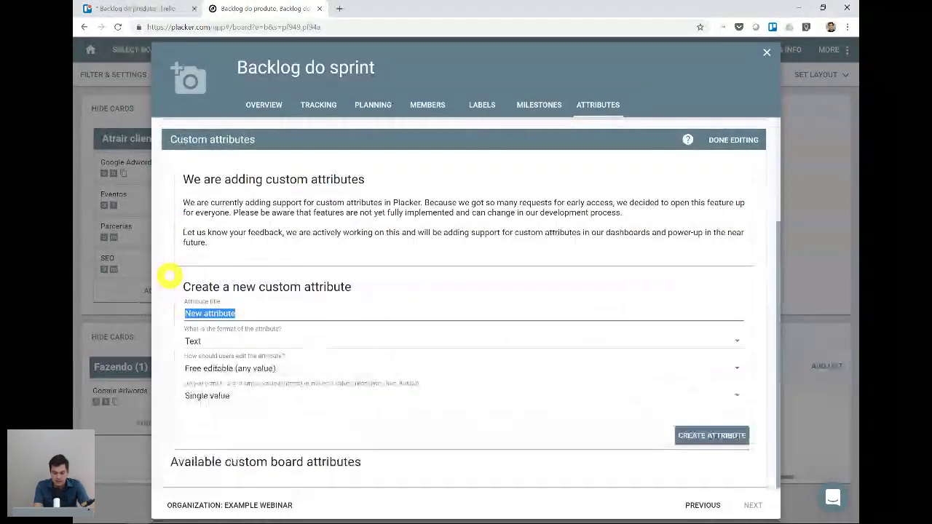
type("Desc")
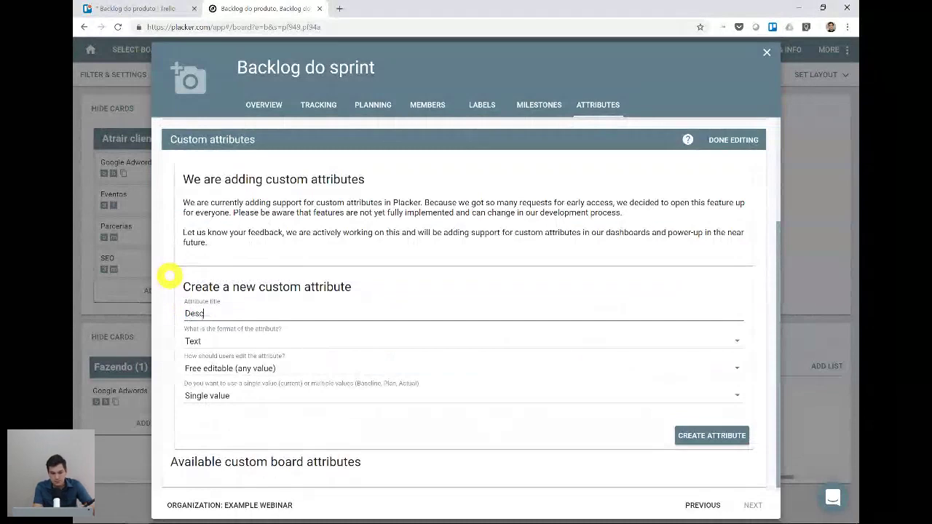
type("rição do bloqueador")
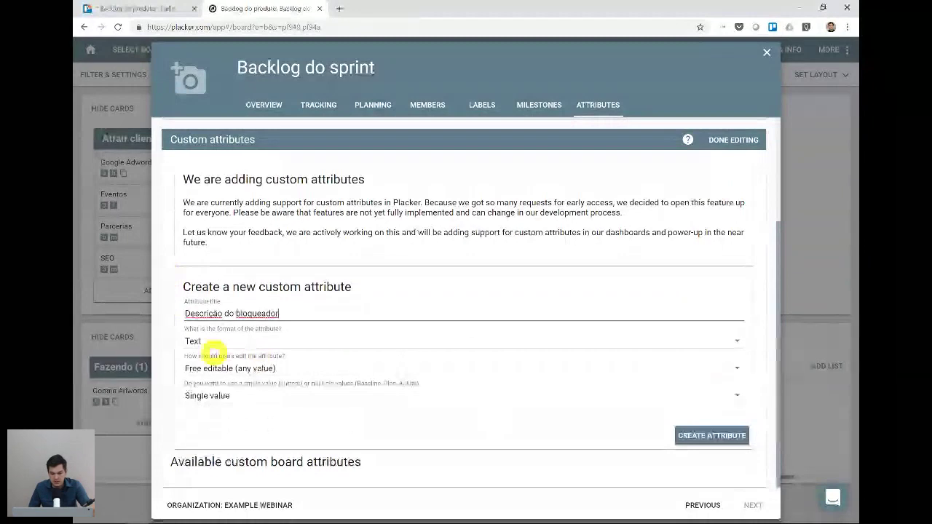
left_click(708, 437)
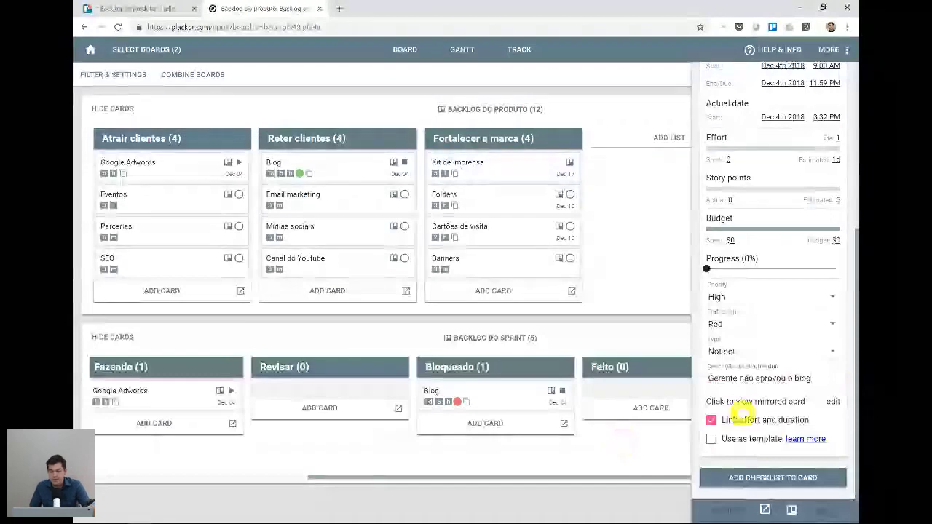
Review the attributes of the blocked Blog card in the Bloqueado list, including its blocker description, and close its details
scroll(772, 218, "up", 5)
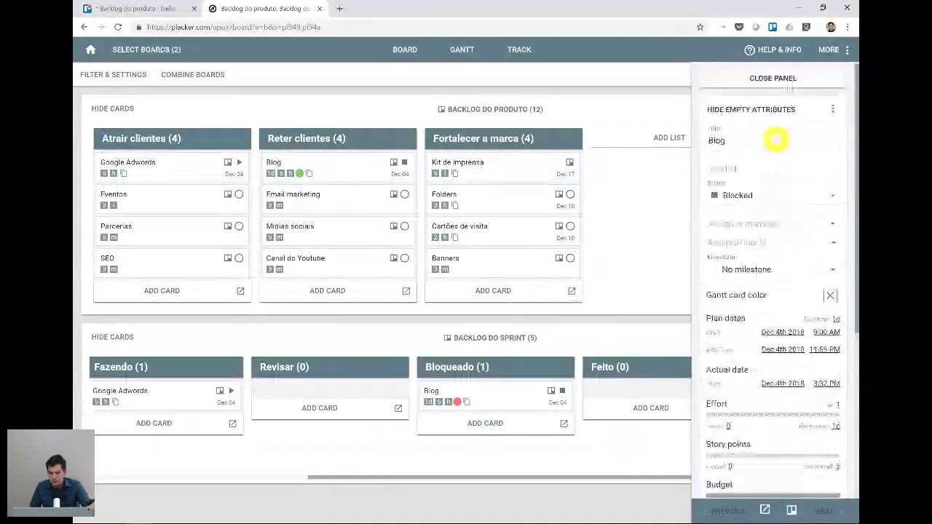
left_click(734, 84)
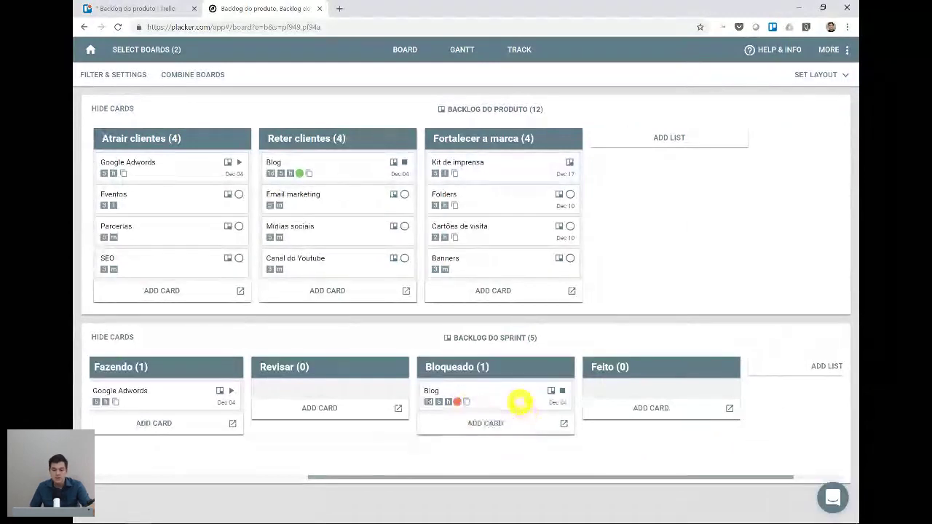
left_click(517, 401)
scroll(844, 346, "down", 1)
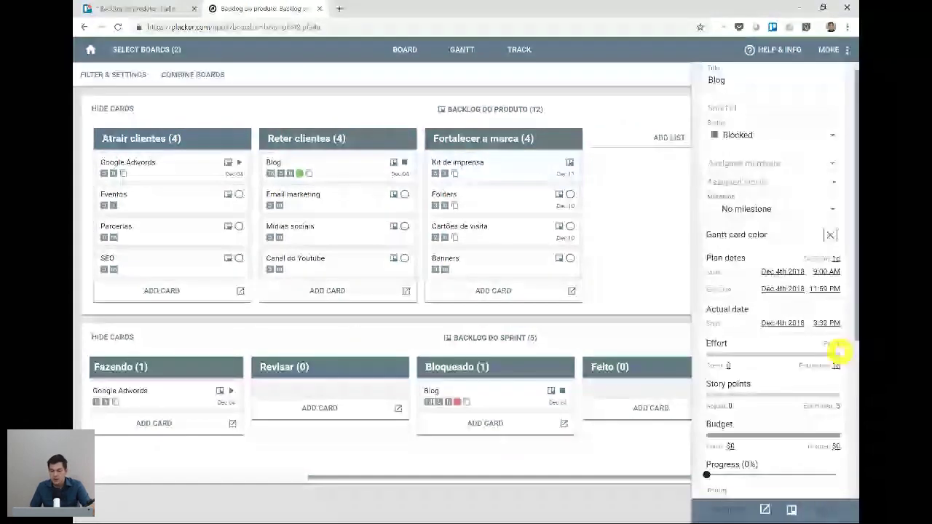
scroll(838, 352, "down", 3)
scroll(713, 358, "up", 5)
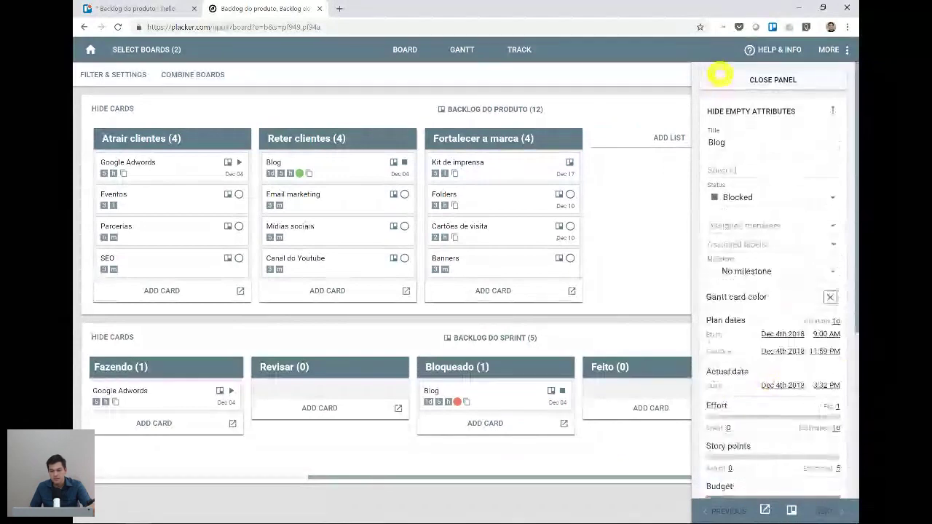
left_click(728, 79)
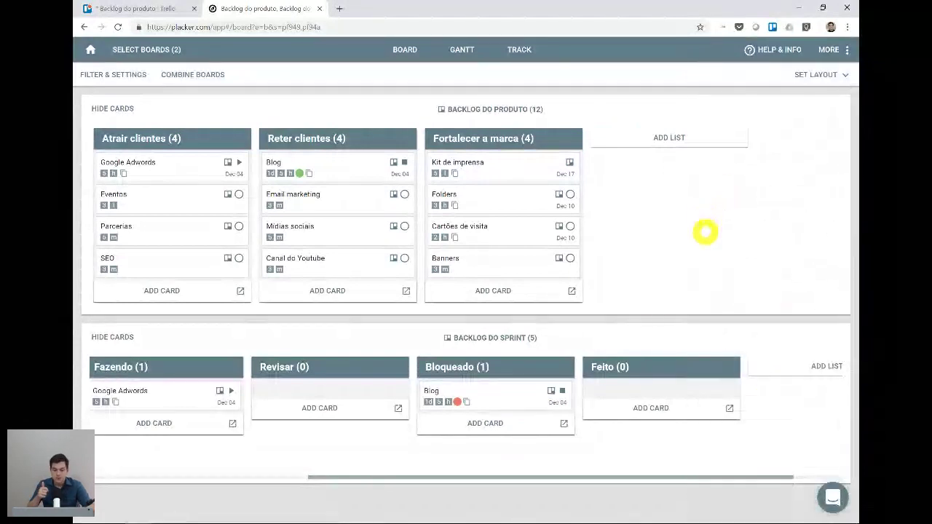
left_click_drag(354, 447, 717, 465)
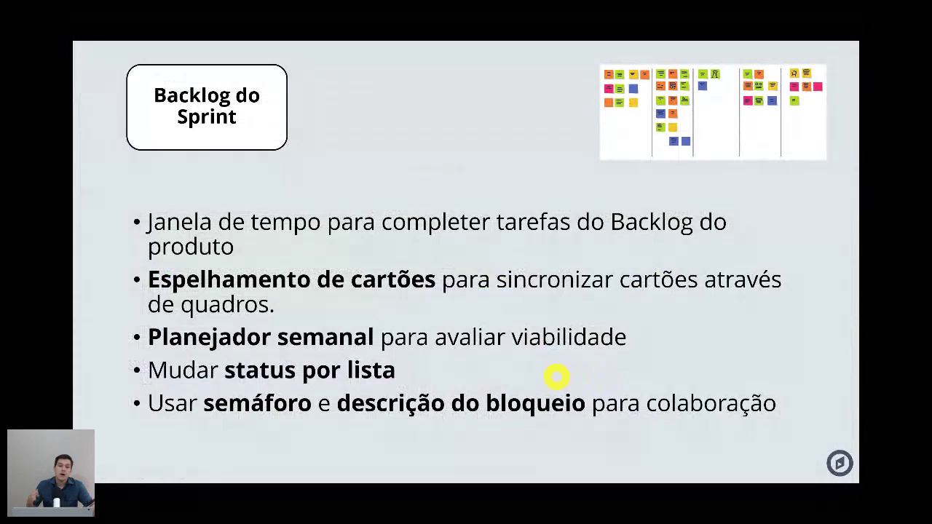
left_click(571, 386)
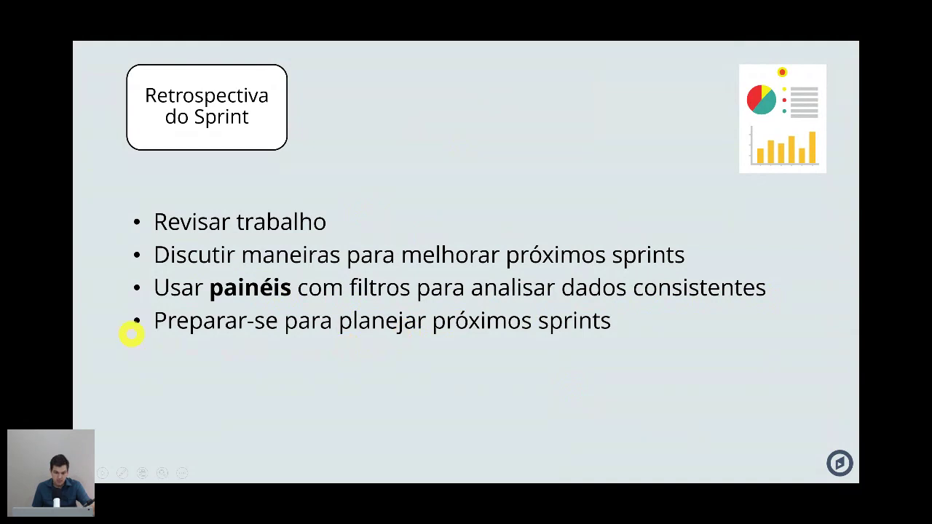
key("Right")
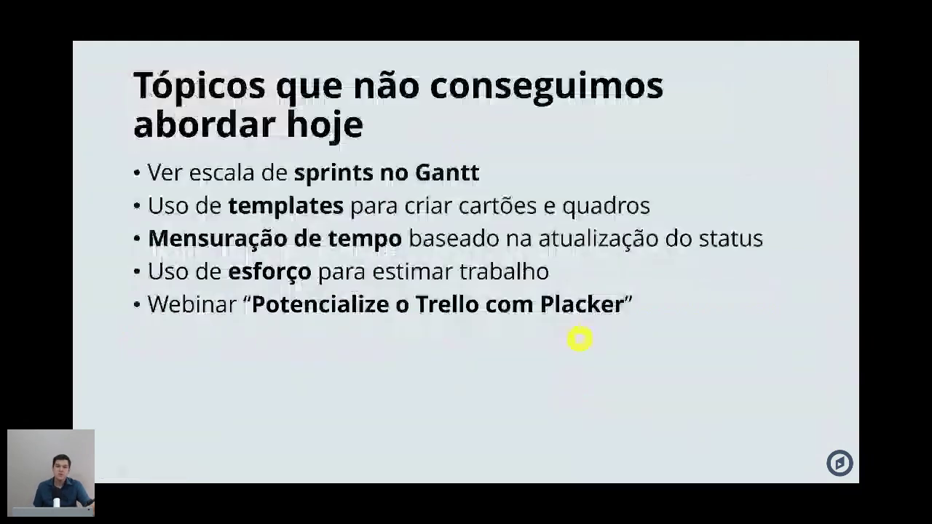
key("Left")
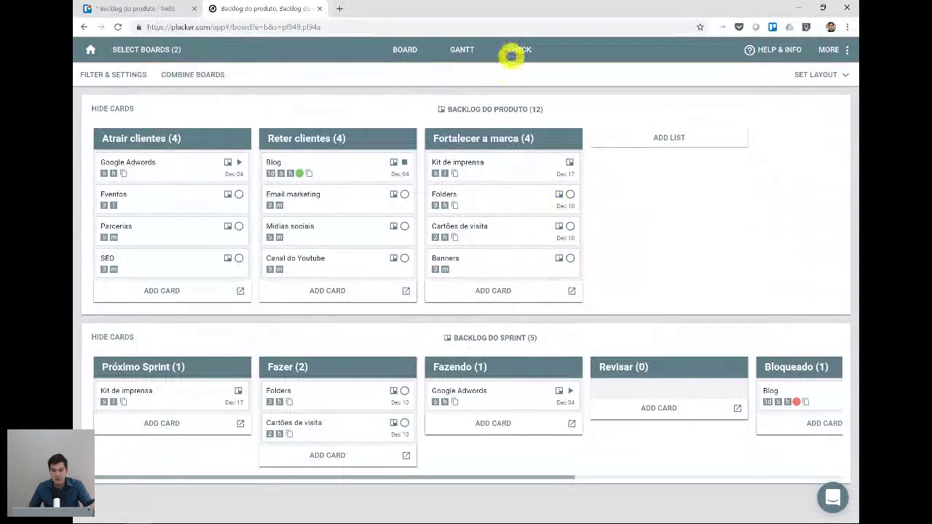
Open the tracking dashboard for the two boards and examine the card trackers by list, member, end date and start date
left_click(514, 53)
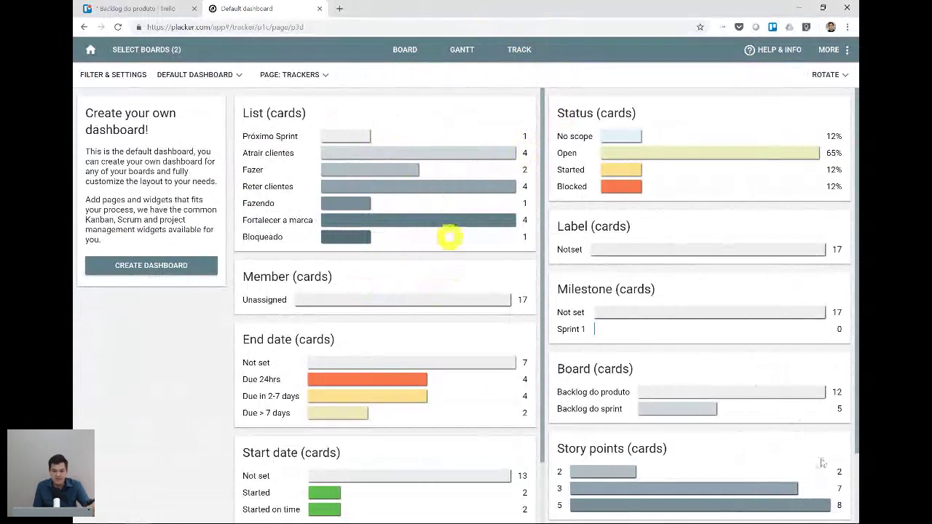
scroll(416, 223, "down", 1)
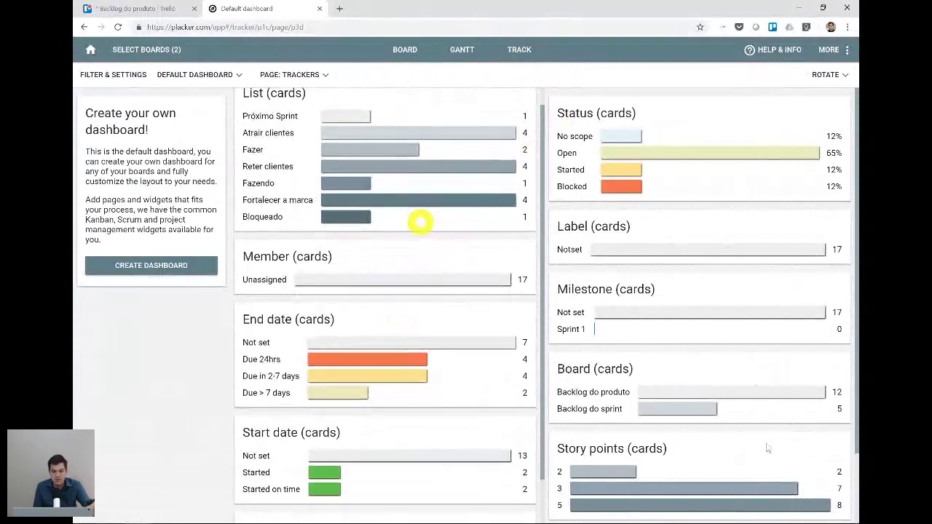
scroll(420, 222, "up", 1)
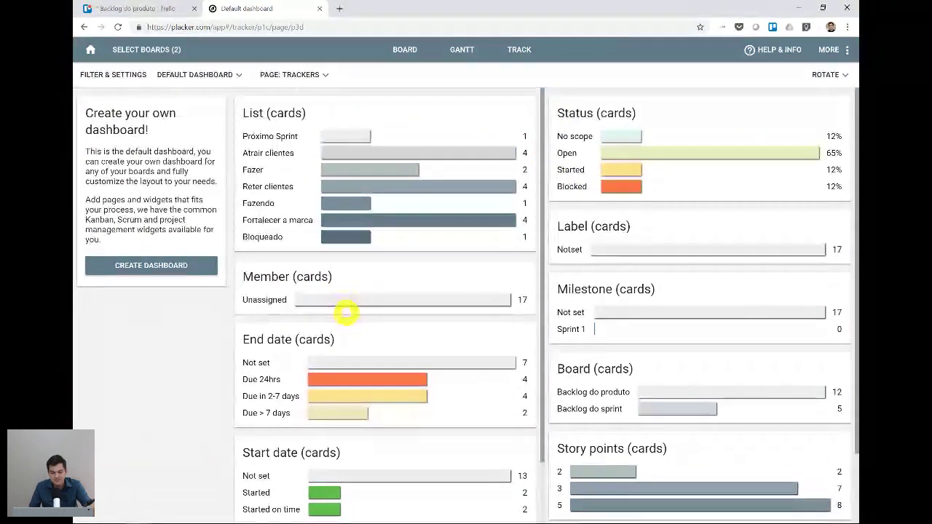
scroll(345, 312, "down", 1)
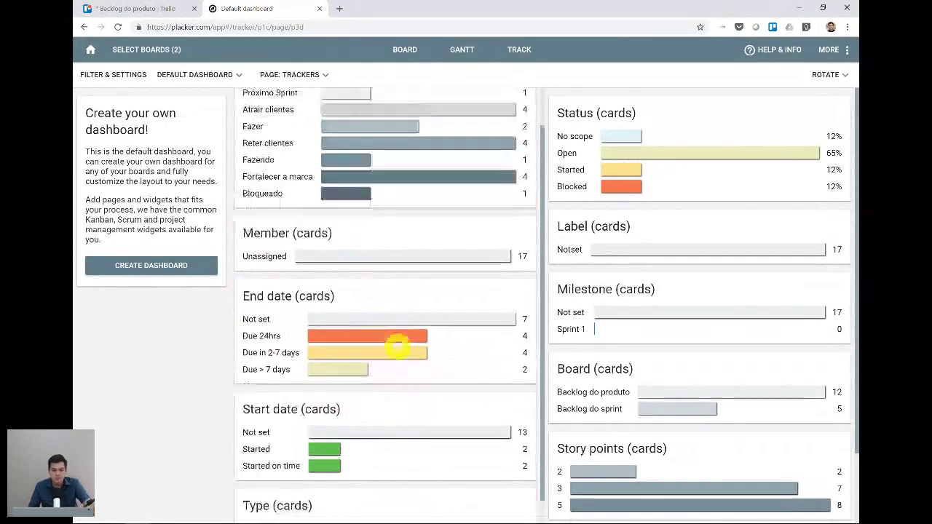
scroll(385, 349, "up", 1)
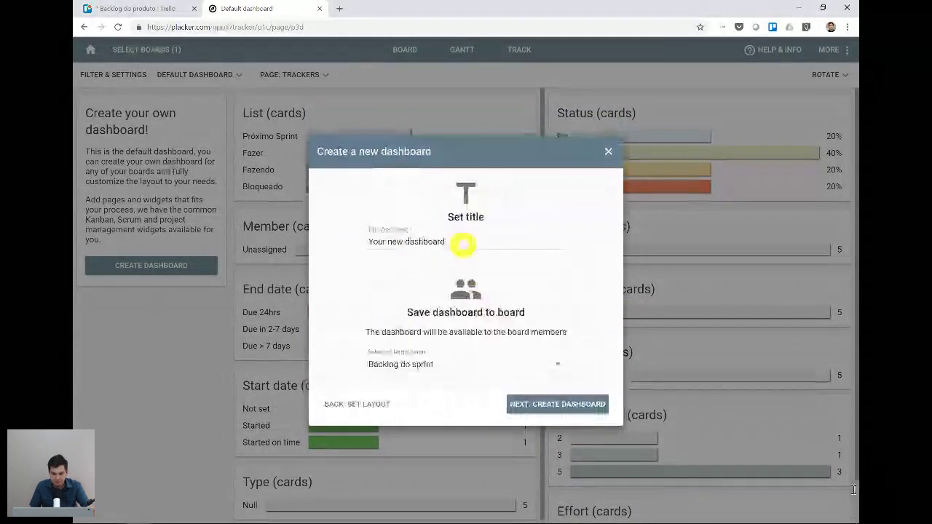
Create a dashboard titled "Relatório do sprint" saved to the Backlog do sprint board, and delete the introductory text widget from its first page
triple_click(411, 241)
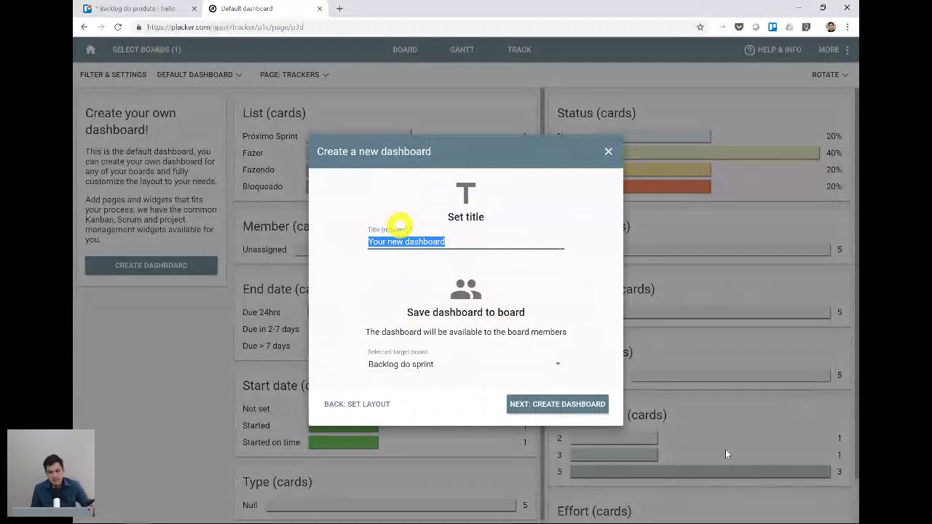
left_click(538, 403)
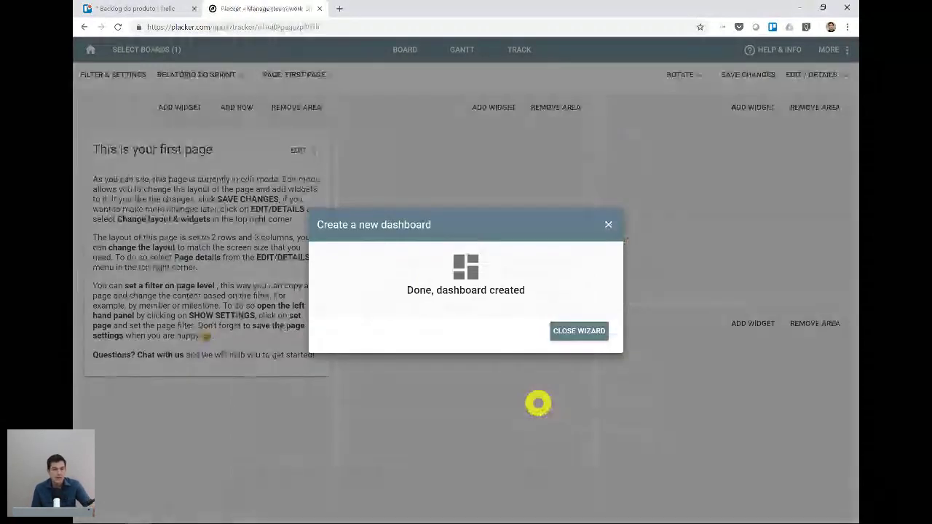
left_click(538, 403)
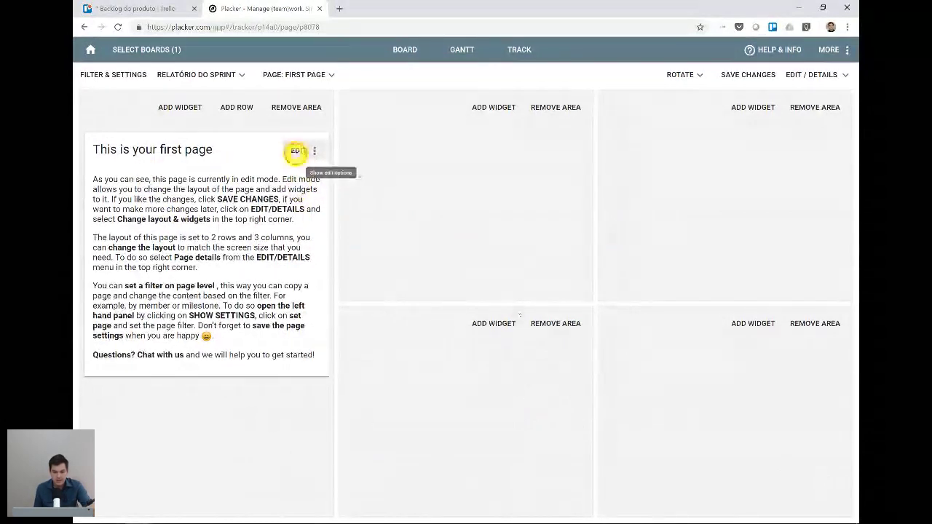
left_click(313, 151)
left_click(286, 204)
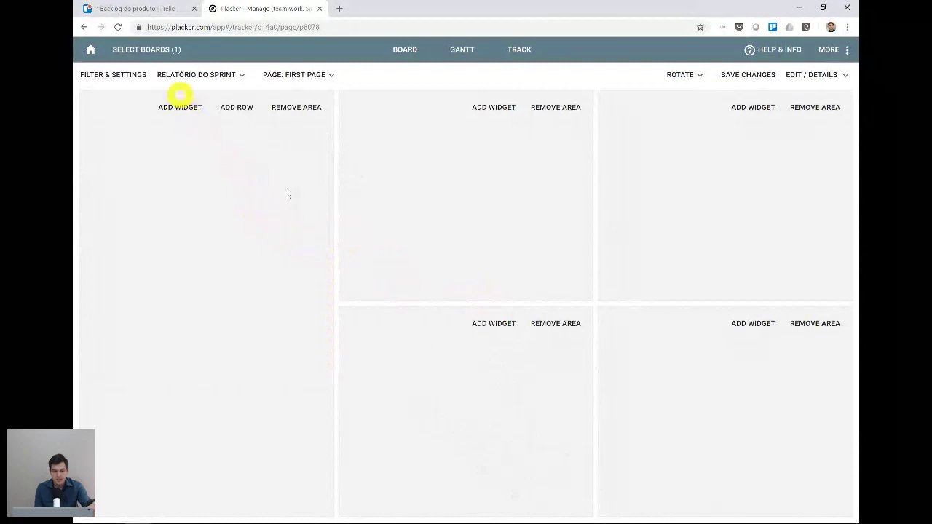
Add a Graph widget showing the Completion graph to the first area of the dashboard page
left_click(182, 109)
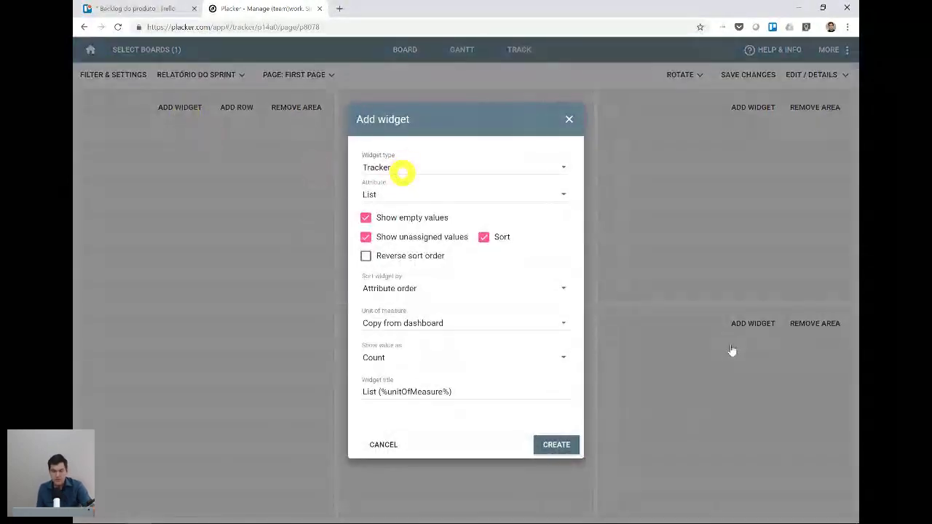
left_click(390, 168)
scroll(400, 182, "down", 1)
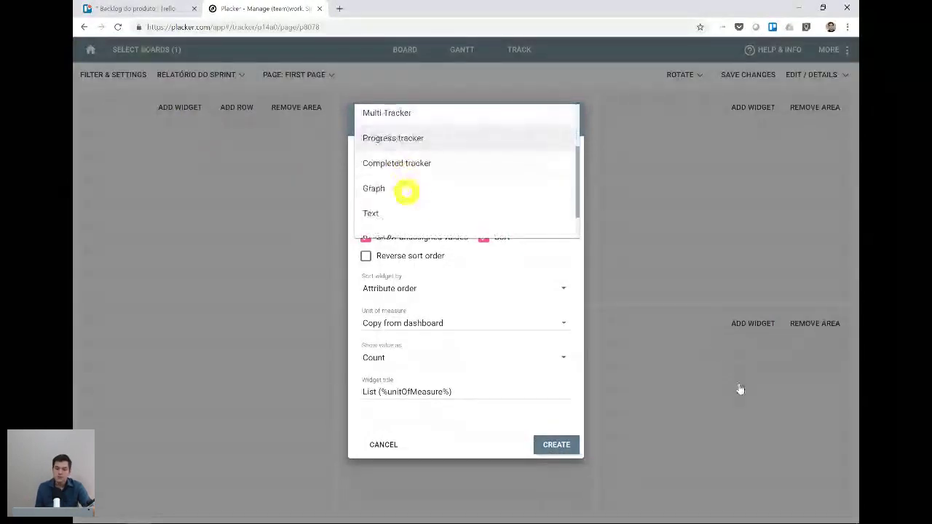
left_click(372, 188)
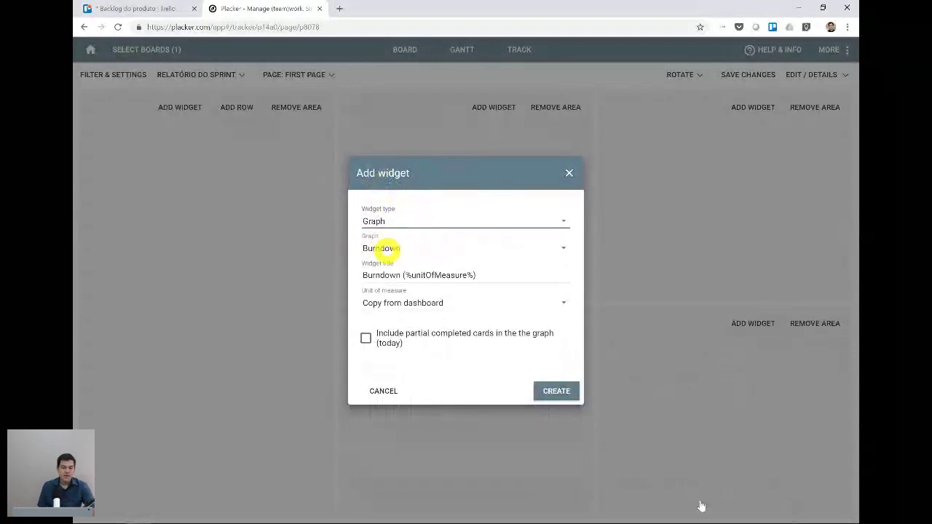
left_click(384, 248)
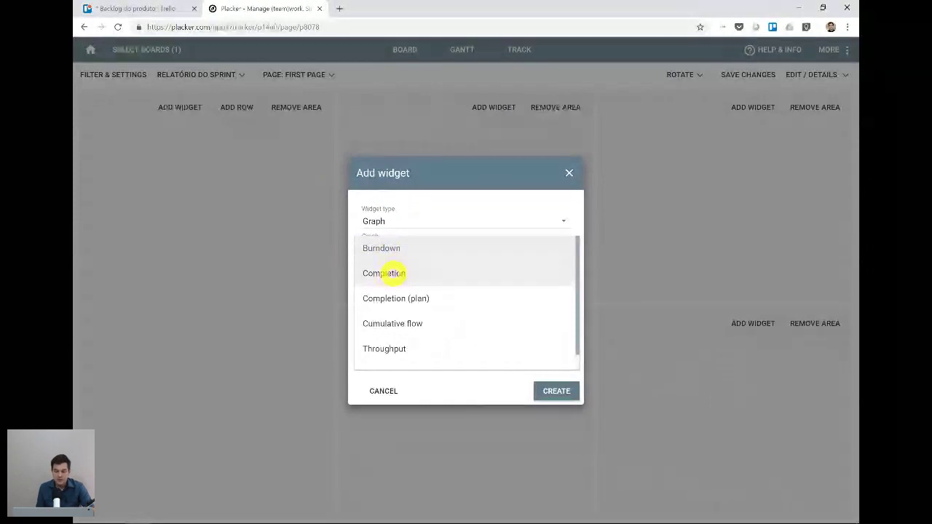
left_click(388, 273)
left_click(555, 392)
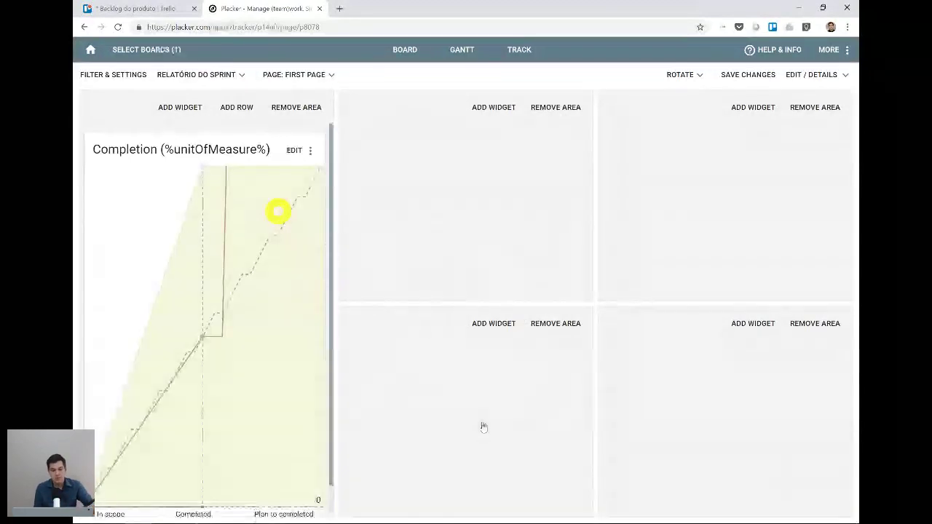
Examine the Completion graph and set the widget's unit of measure to Story points
scroll(280, 283, "down", 2)
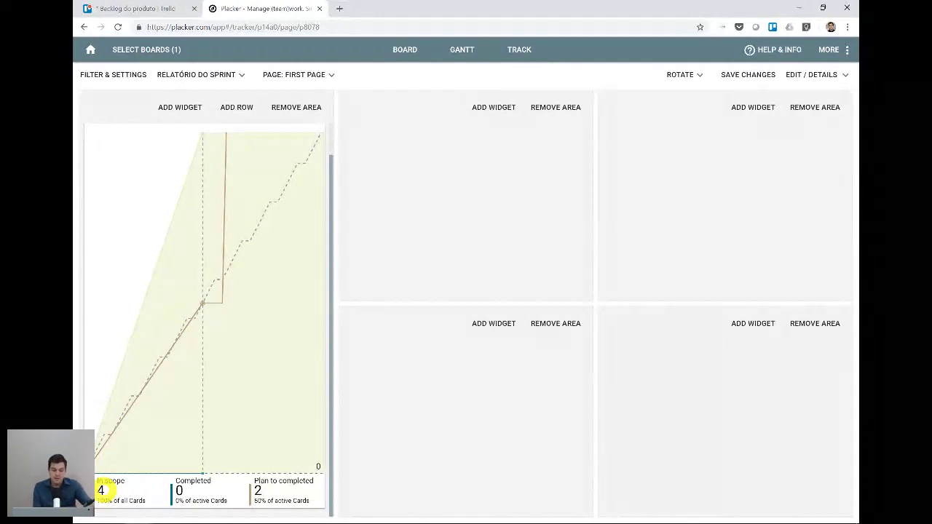
scroll(245, 409, "up", 3)
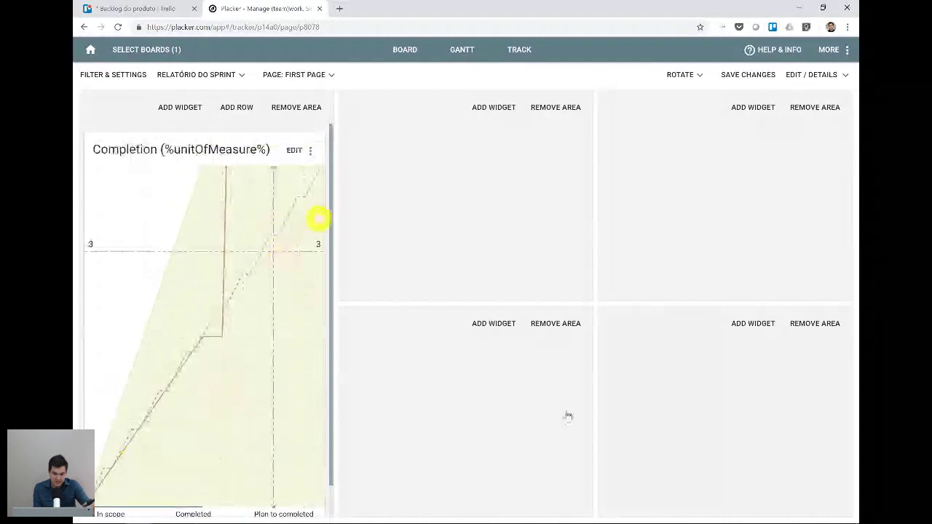
left_click(296, 150)
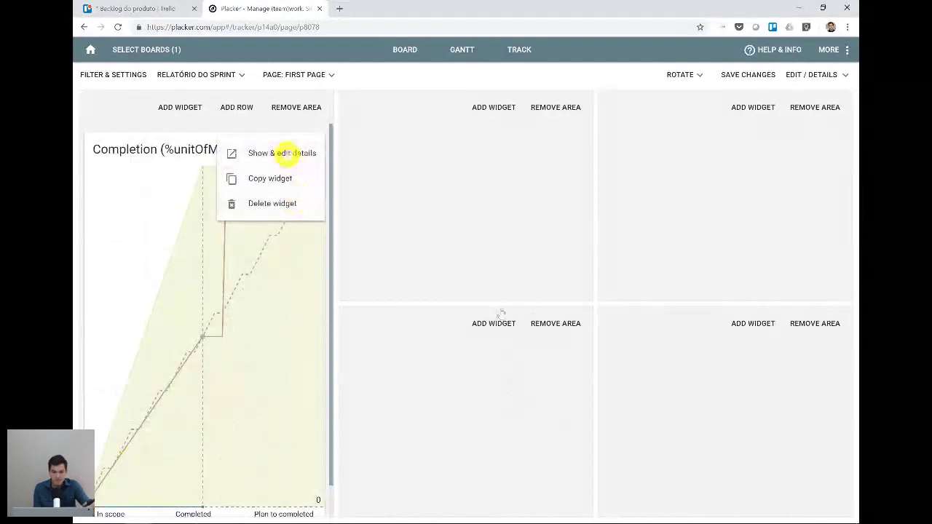
left_click(288, 151)
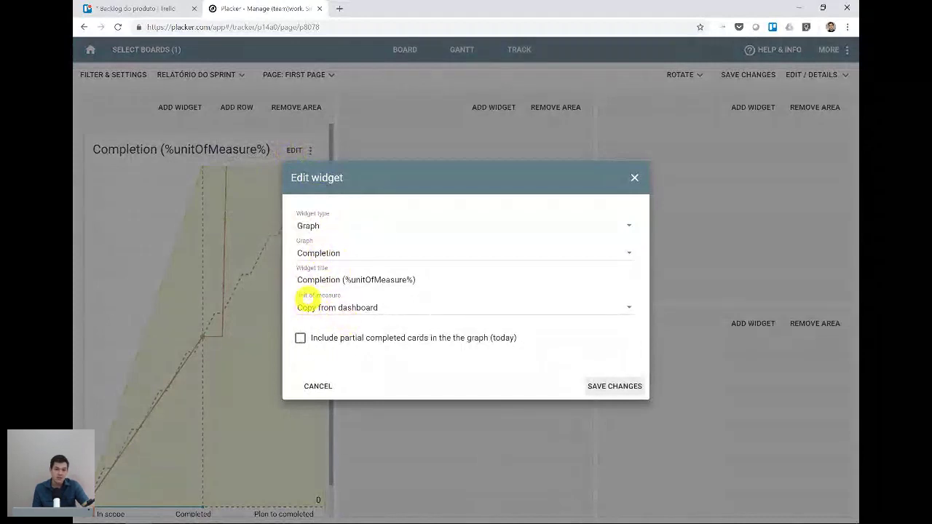
left_click(324, 305)
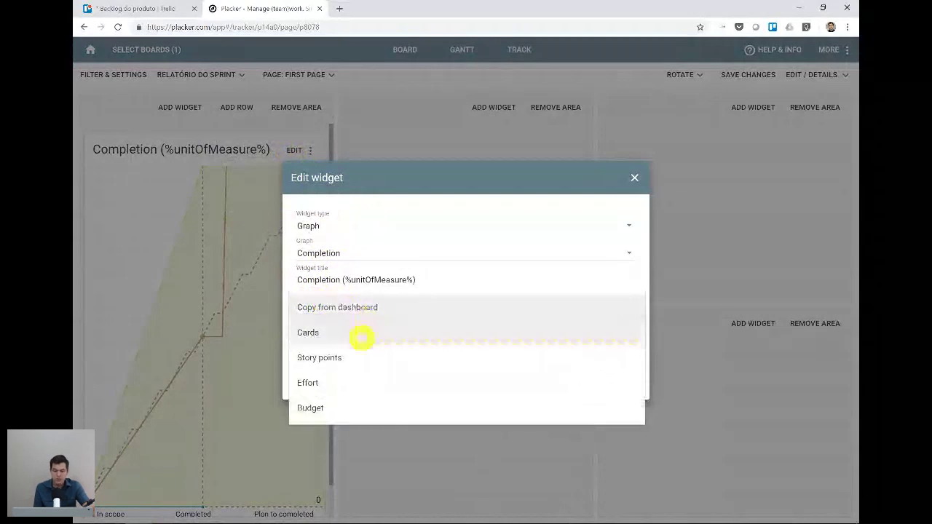
left_click(373, 356)
left_click(615, 385)
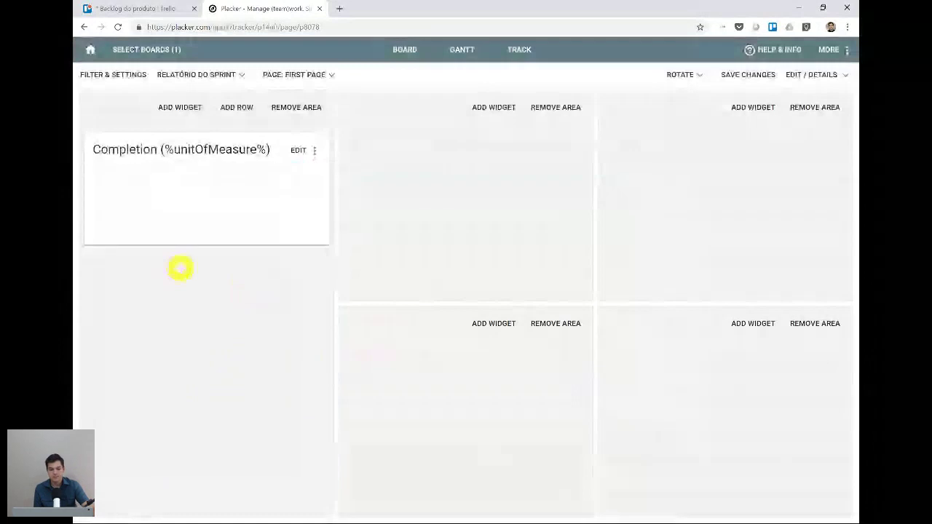
Add a Tracker widget for the Priority attribute, measured in Story points, to the upper area beside the Completion graph
scroll(195, 399, "down", 1)
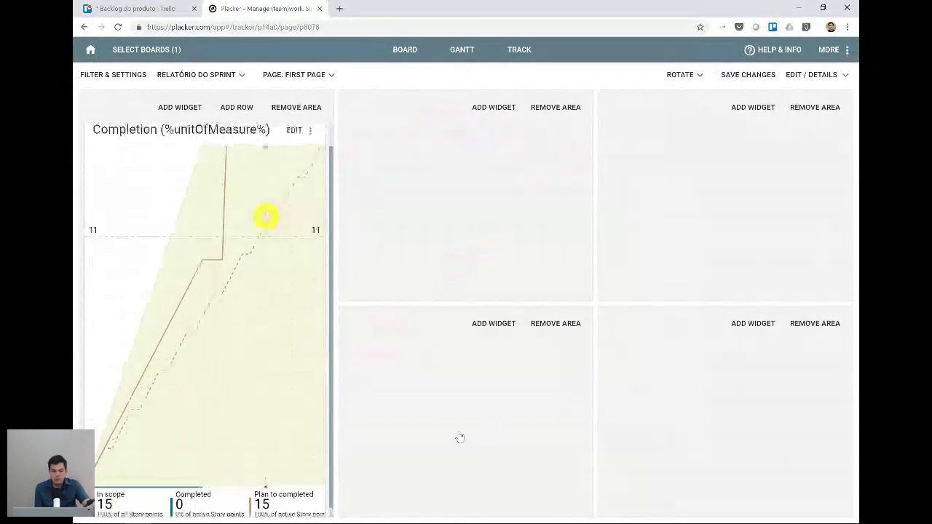
scroll(239, 229, "down", 1)
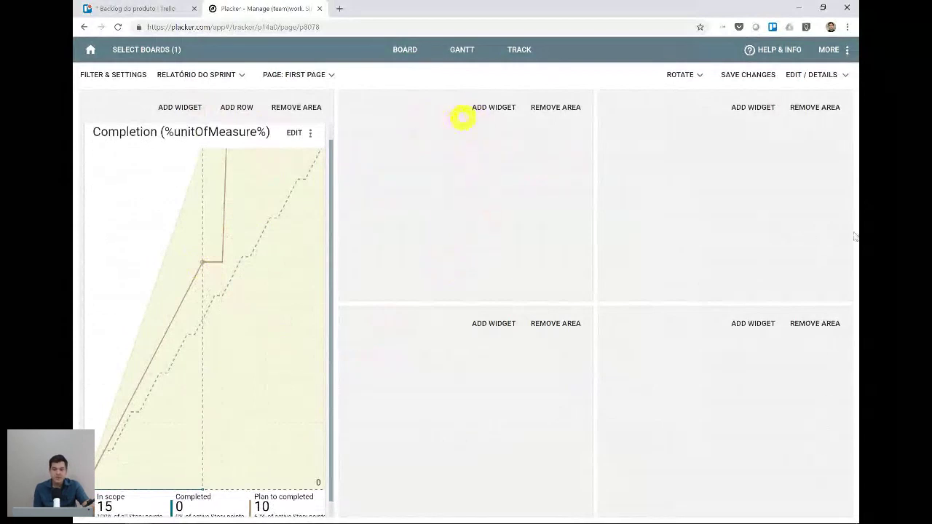
left_click(492, 107)
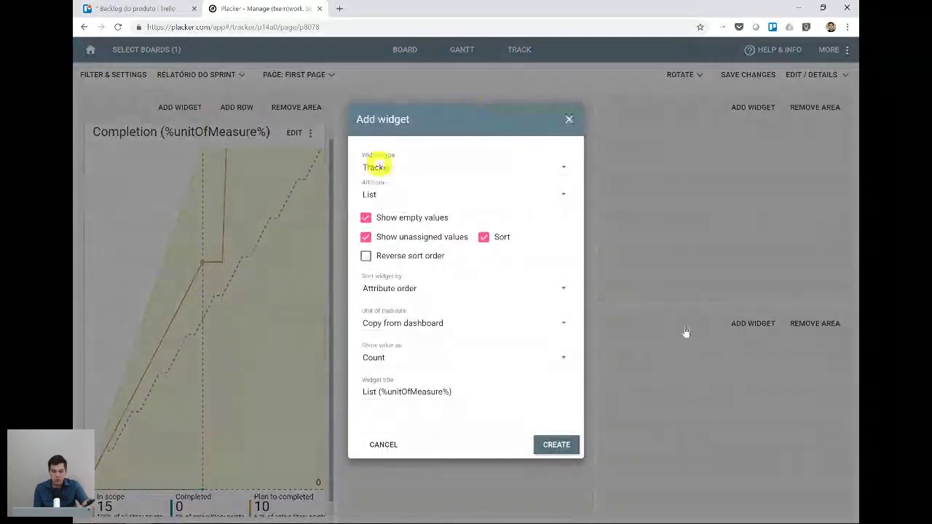
left_click(385, 195)
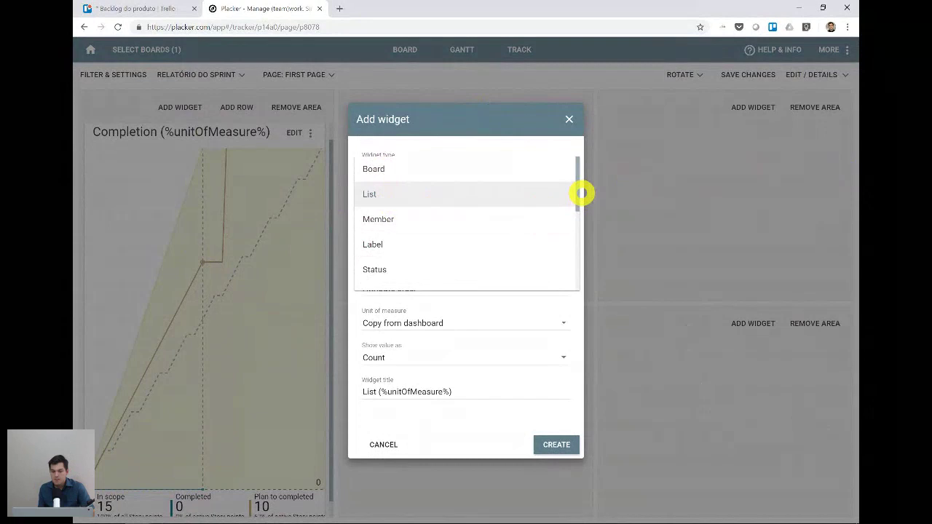
left_click_drag(580, 194, 579, 211)
left_click_drag(580, 210, 407, 236)
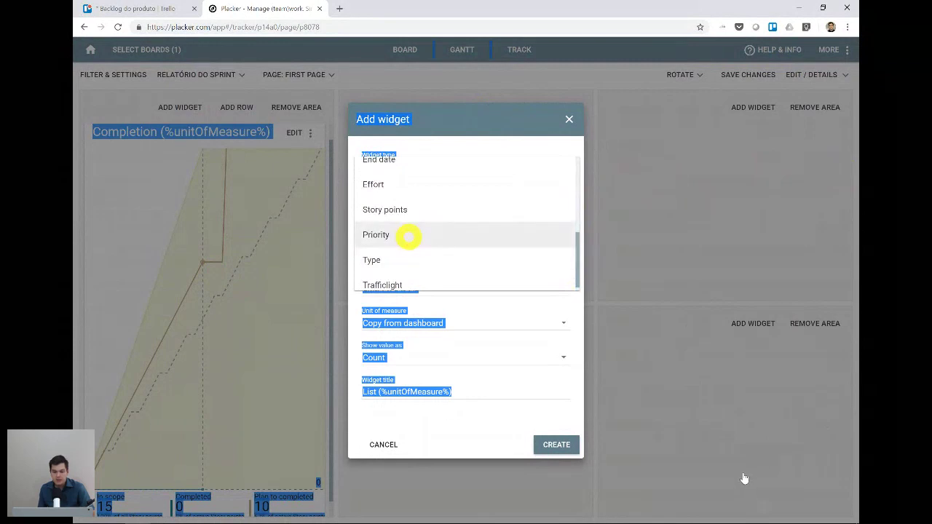
left_click(396, 236)
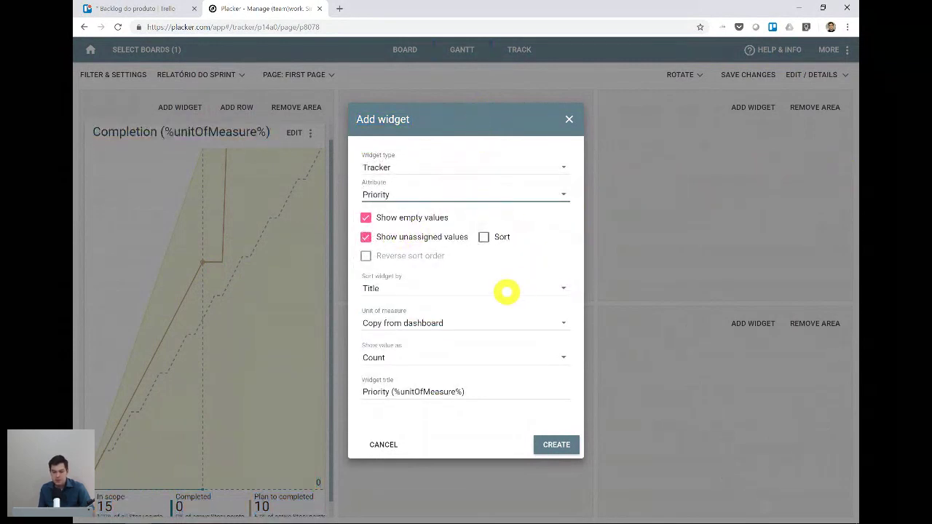
left_click(514, 322)
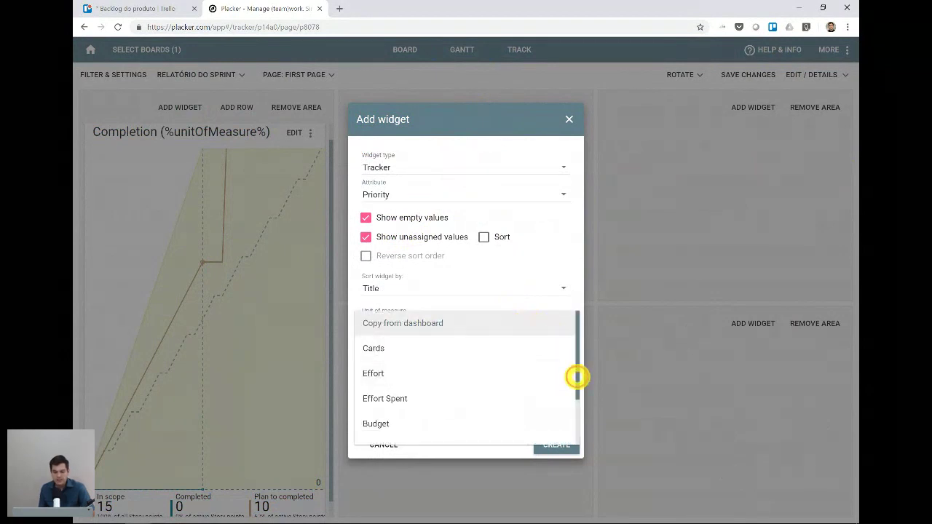
scroll(577, 376, "down", 2)
left_click(405, 412)
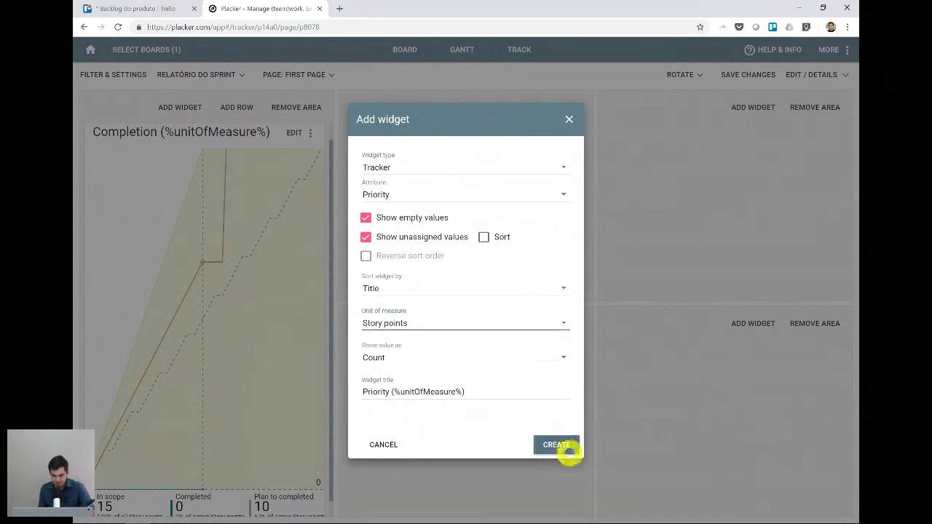
left_click(565, 447)
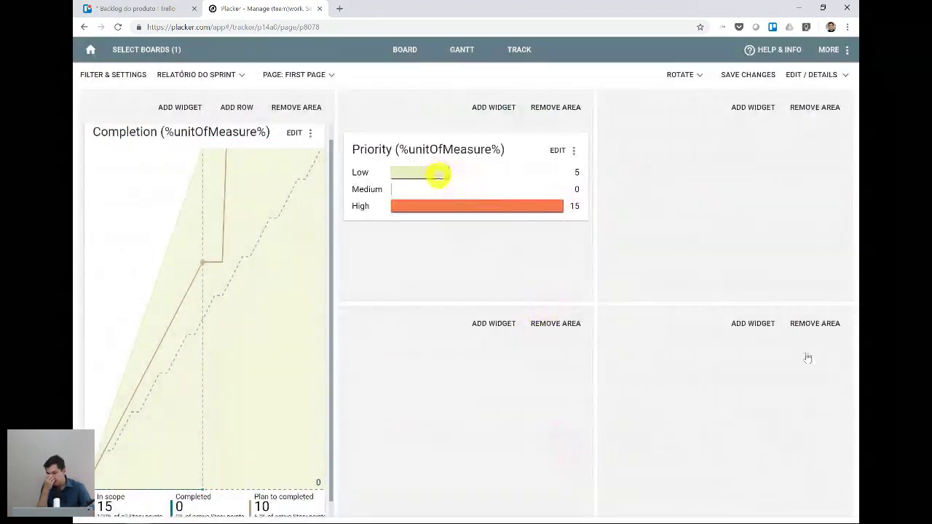
Remove the empty area below the Priority widget and add a Trafficlight tracker measured in Story points to the Priority widget's area
left_click(557, 323)
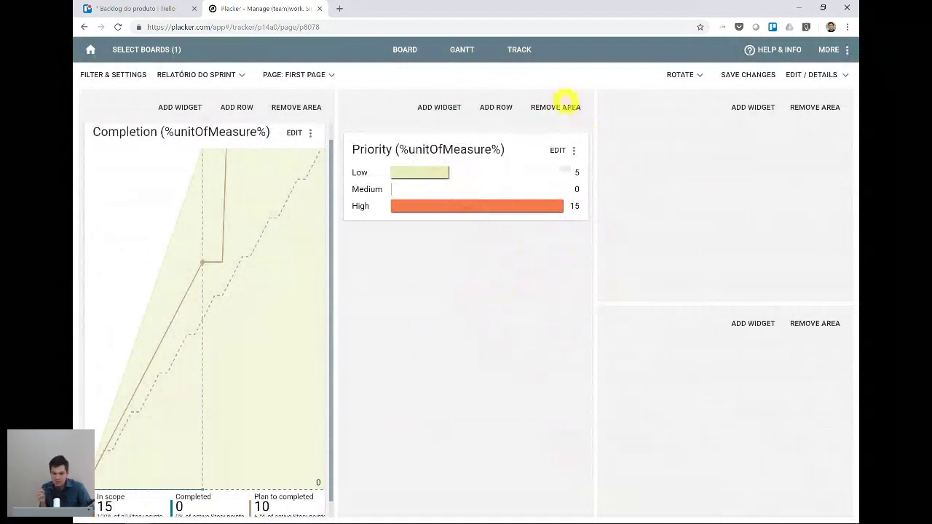
left_click(439, 108)
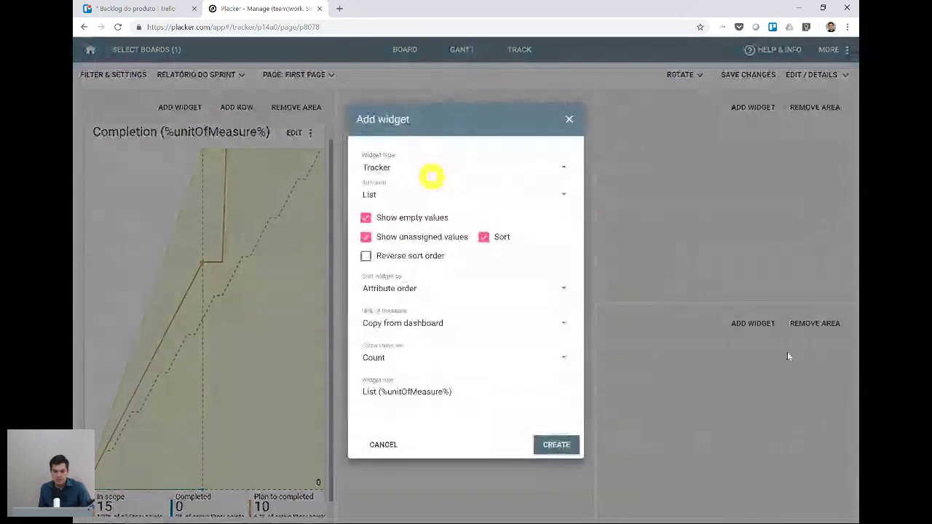
left_click(427, 198)
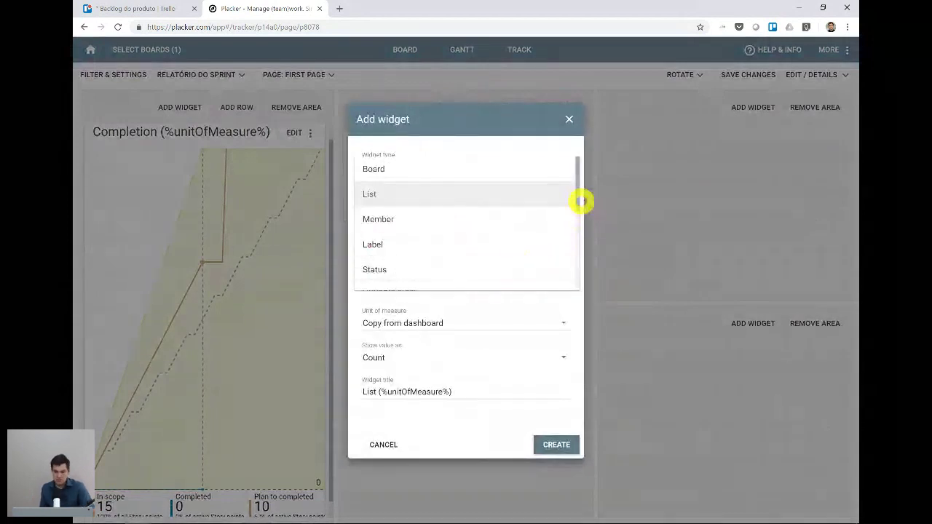
left_click_drag(578, 201, 580, 273)
left_click(407, 282)
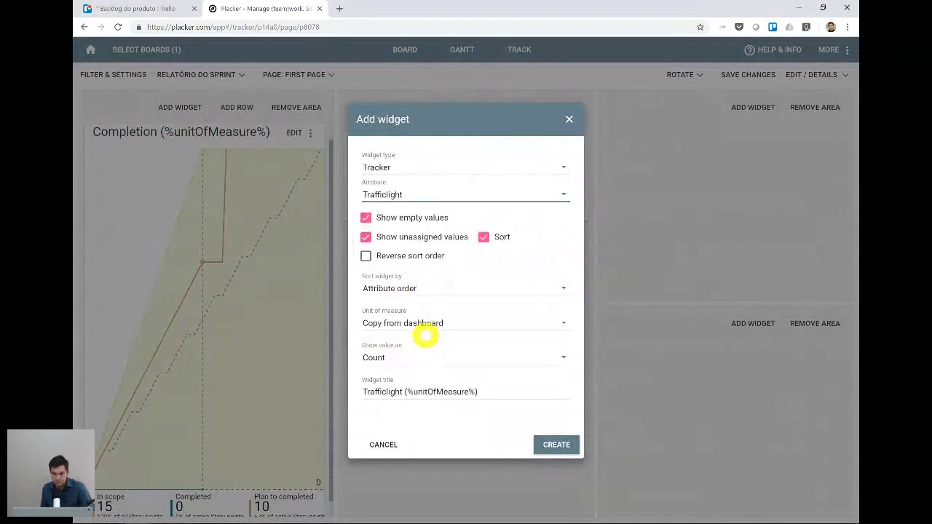
left_click(431, 327)
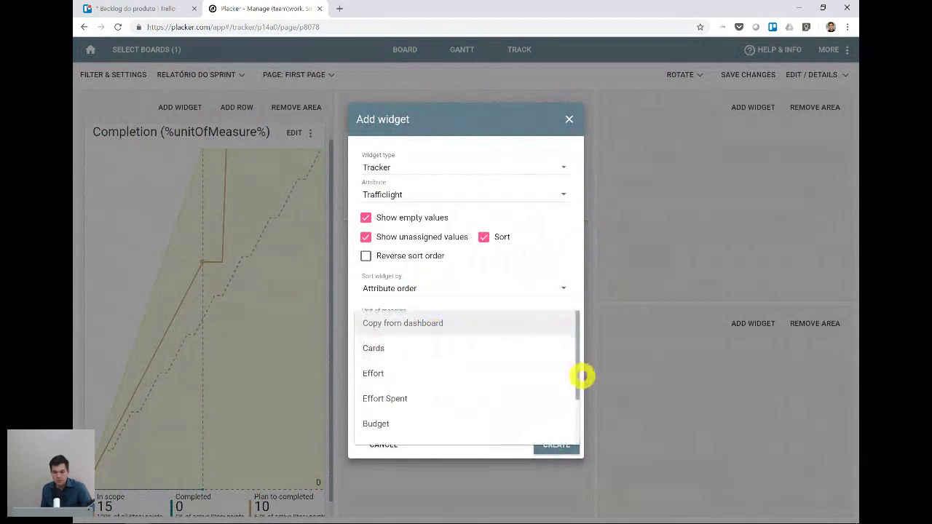
left_click_drag(577, 379, 572, 443)
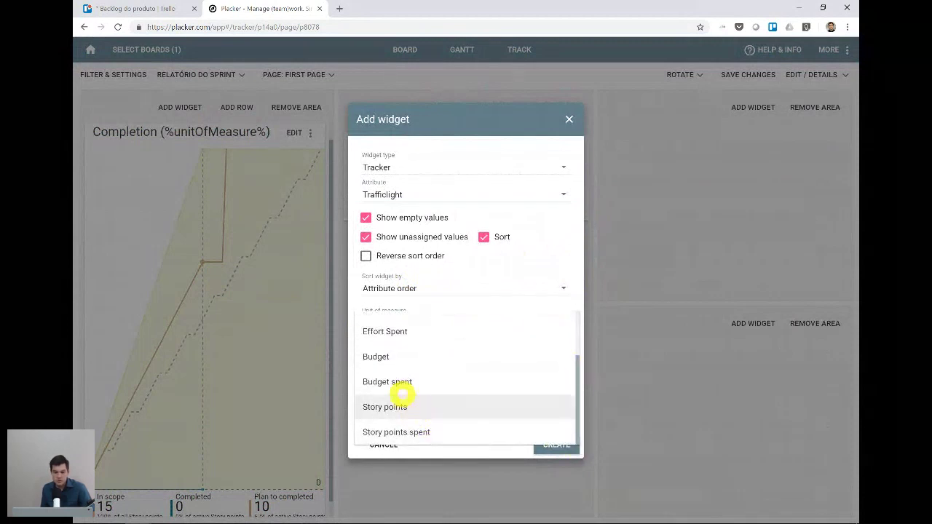
scroll(397, 408, "up", 3)
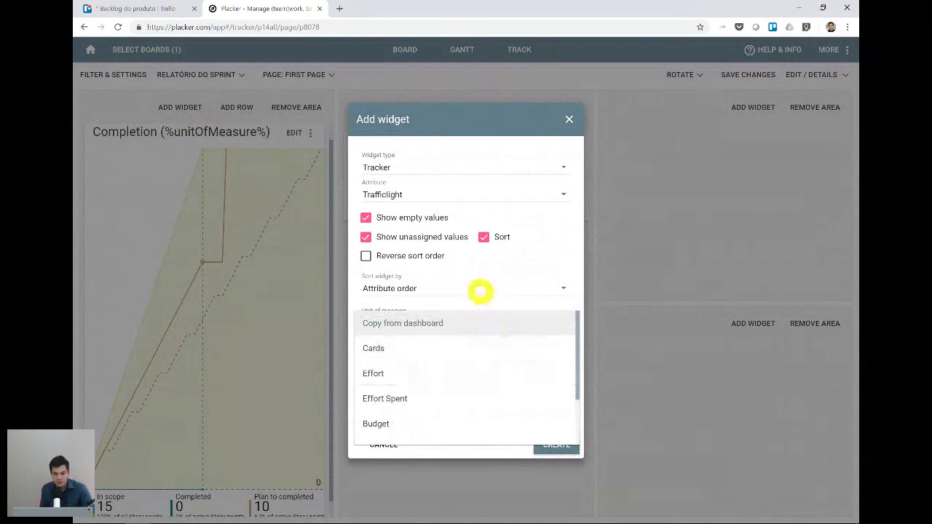
left_click(480, 291)
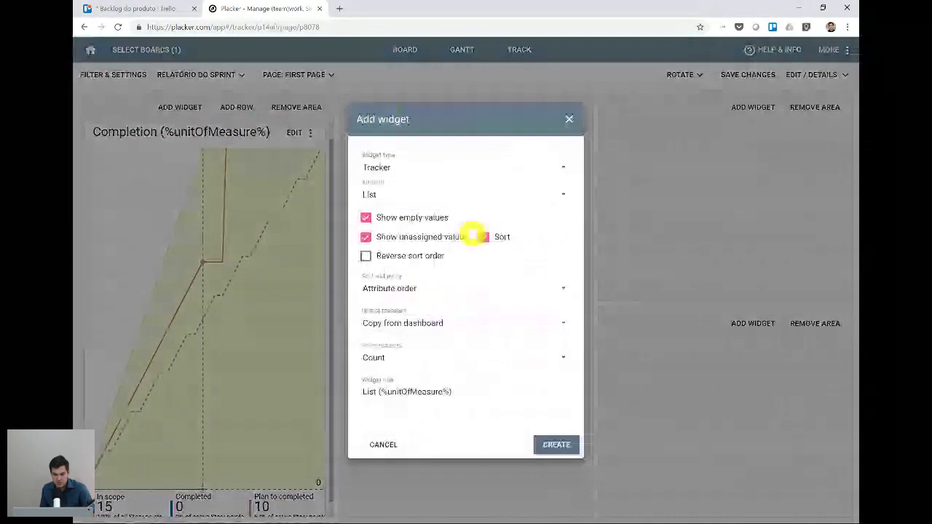
Add a Tracker widget for the Status attribute, measured in Story points, below the Trafficlight widget
left_click(449, 174)
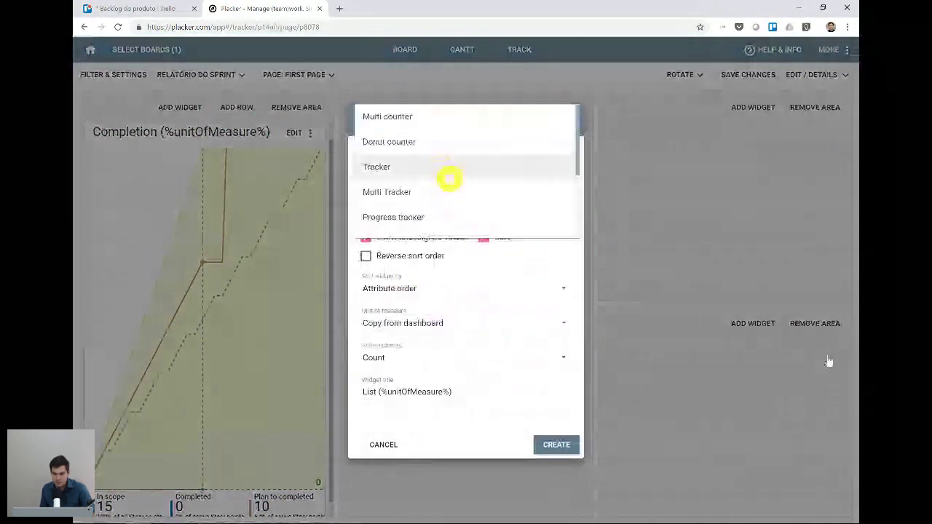
left_click(449, 172)
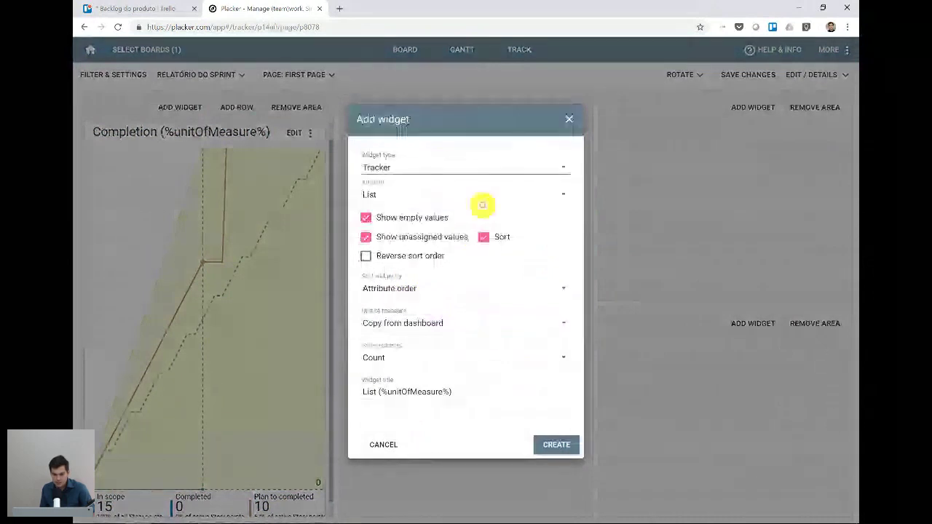
left_click(473, 196)
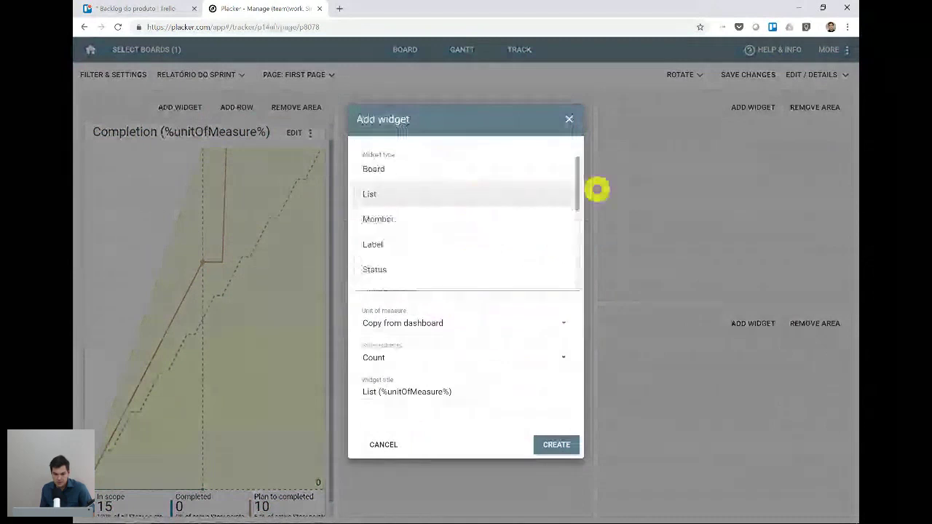
left_click_drag(578, 177, 572, 204)
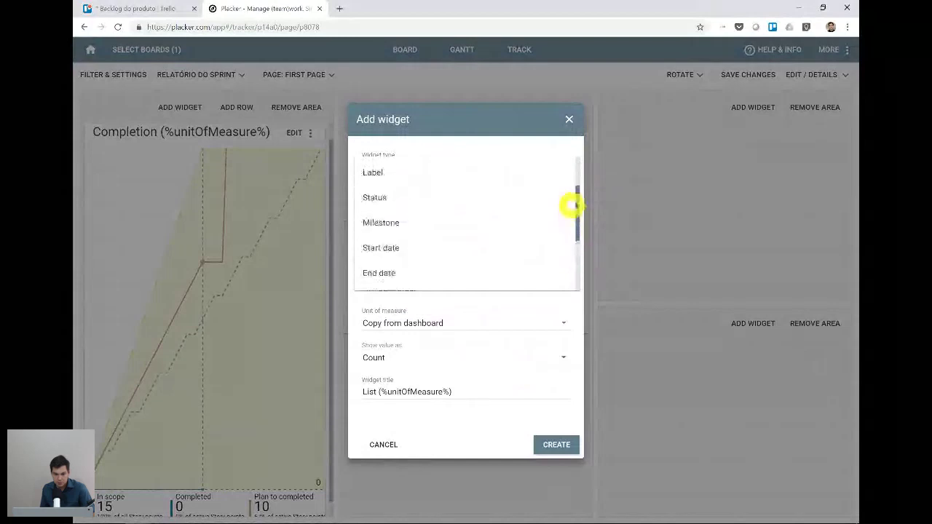
left_click(403, 200)
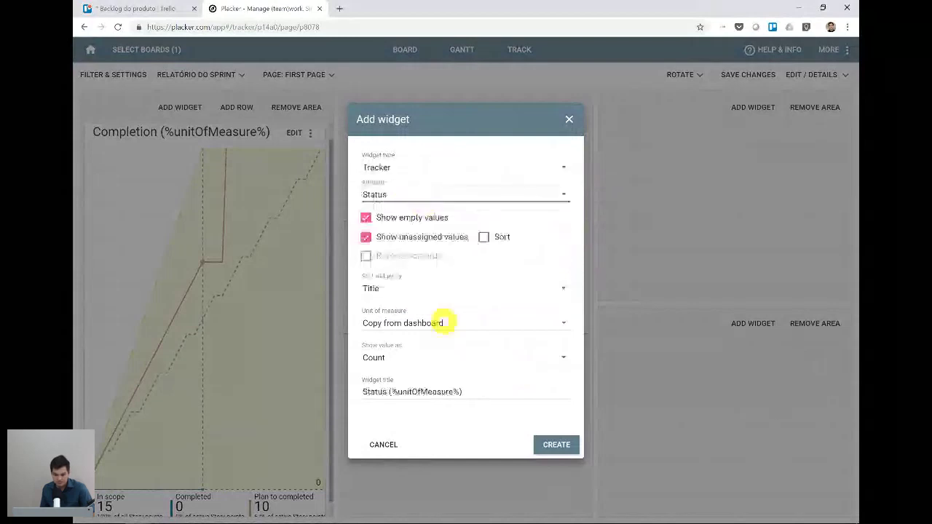
left_click(443, 323)
scroll(447, 371, "down", 3)
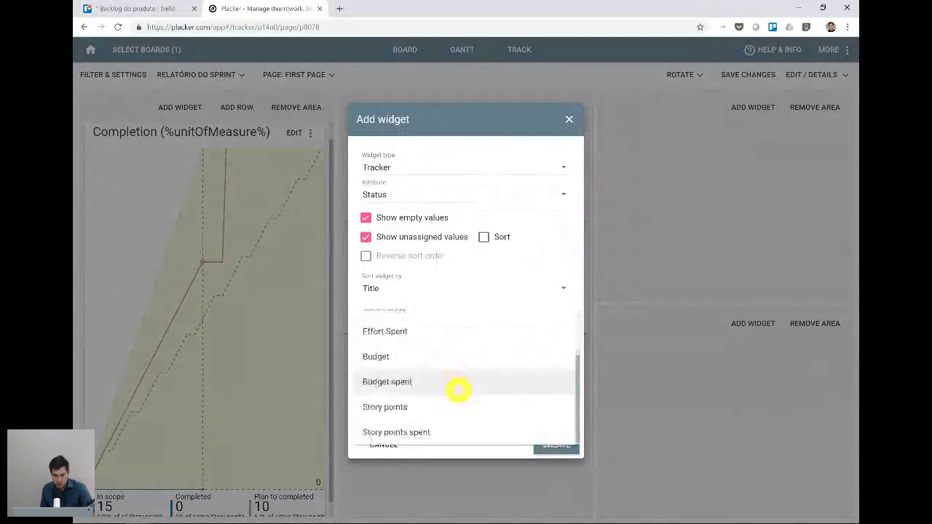
left_click(442, 403)
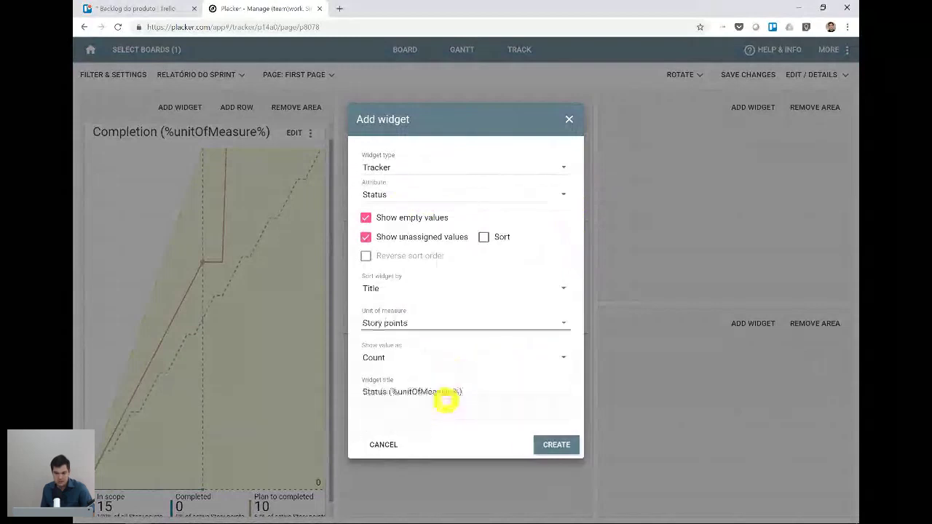
left_click(541, 444)
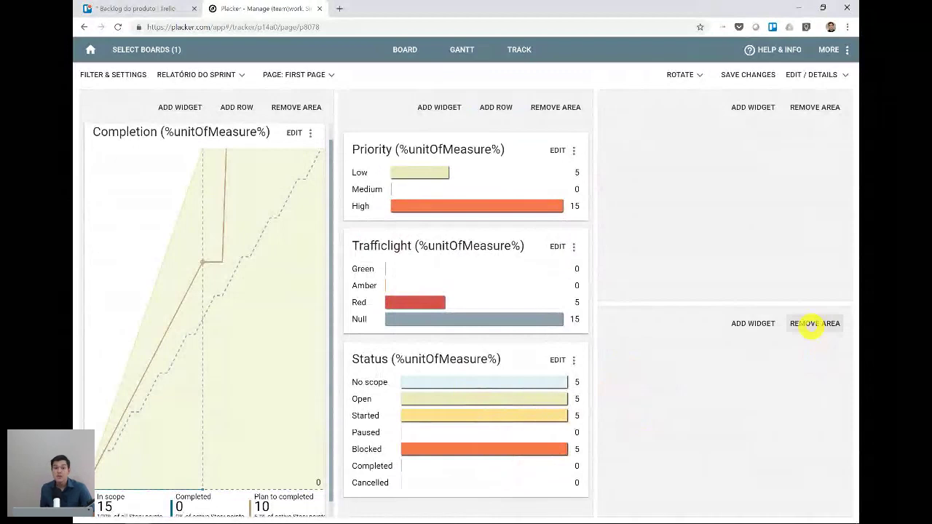
Remove the lower empty area of the third column and start a Text widget titled "Descrição dos bloqueadores" in the remaining area
left_click(813, 325)
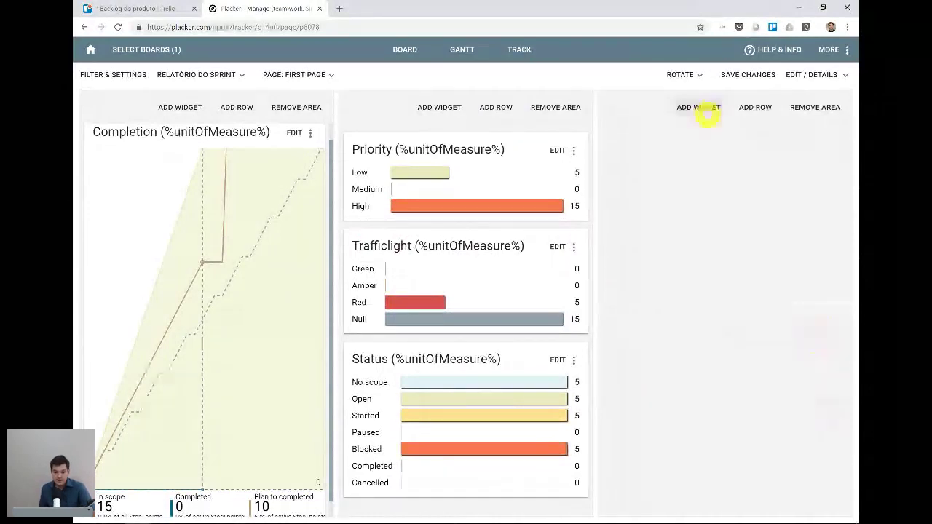
left_click(703, 111)
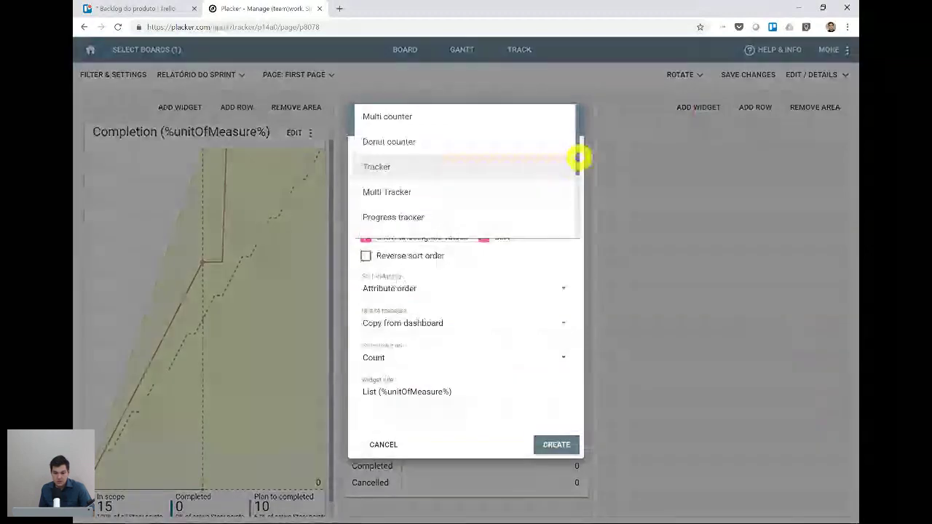
left_click_drag(578, 158, 565, 233)
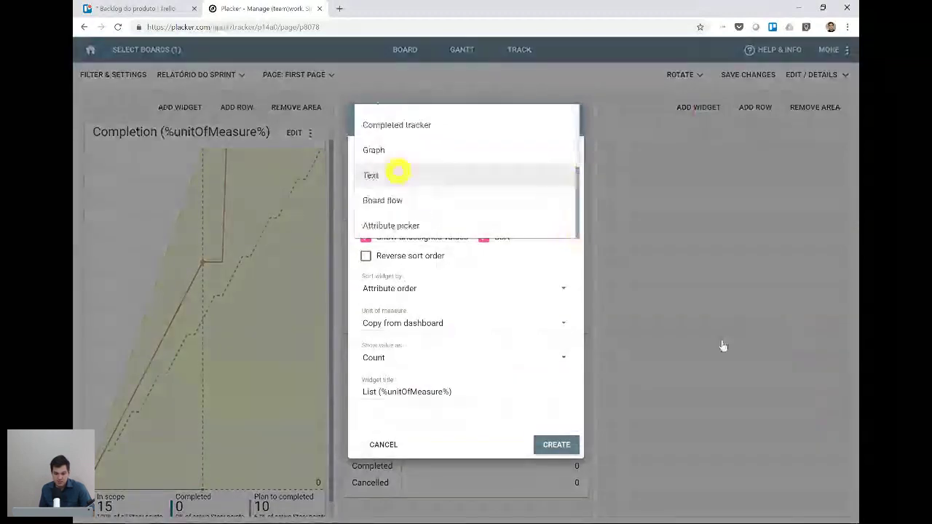
left_click(398, 171)
left_click(436, 239)
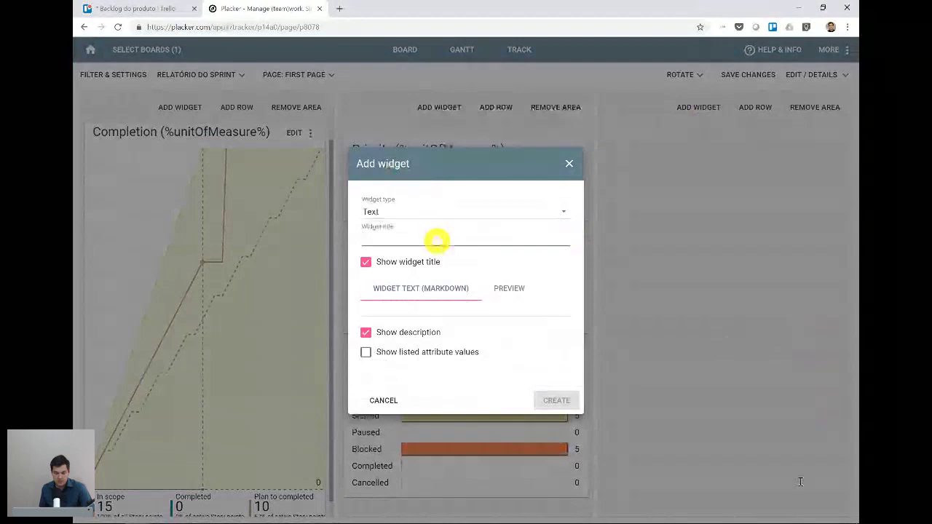
type("D")
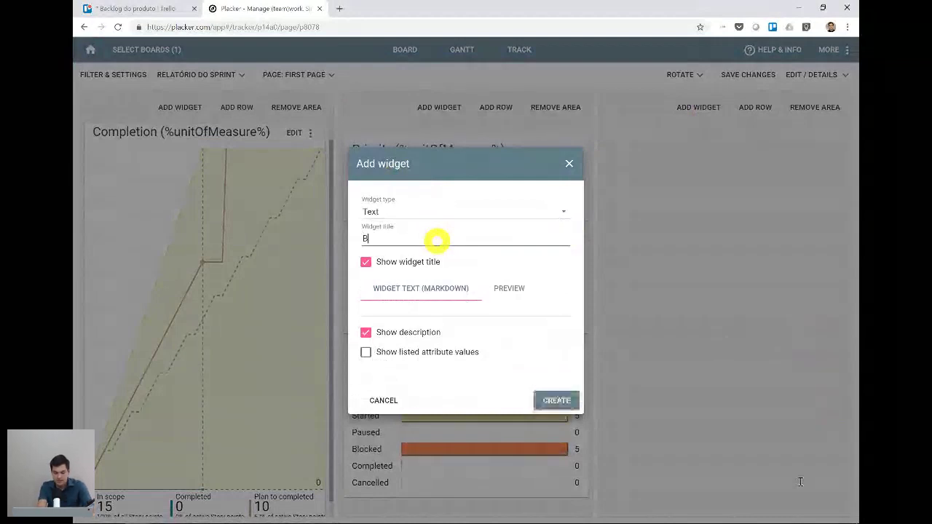
type("escriç")
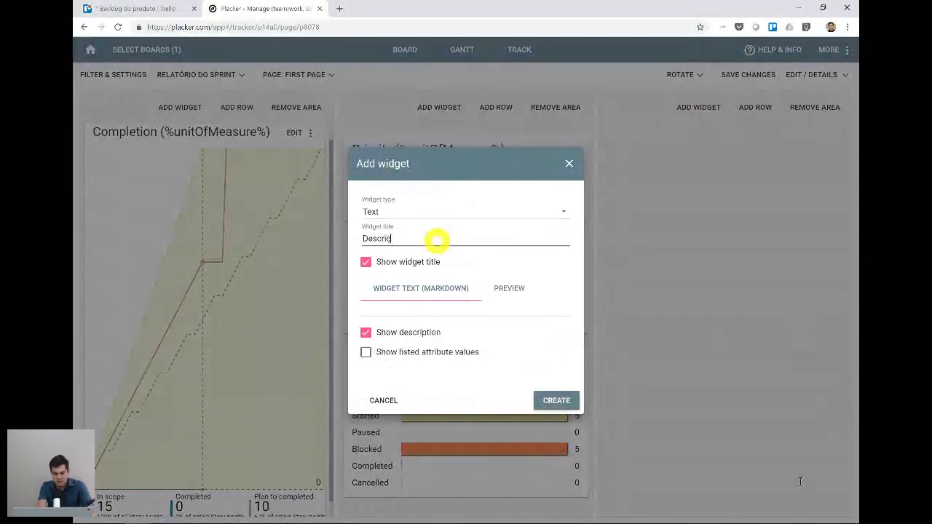
type("ão dos bloqueadores")
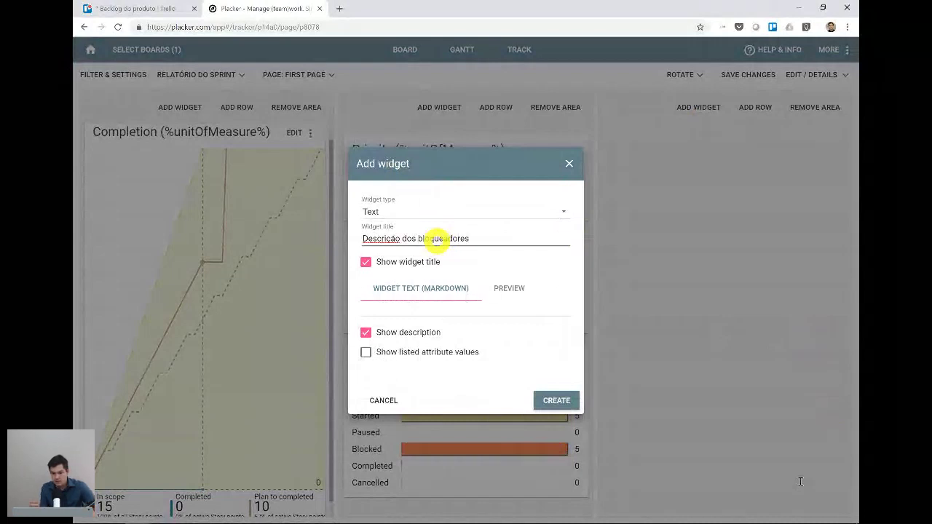
Create the text widget listing the Descrição do bloqueador attribute values without the description, and save the report changes
left_click(365, 333)
left_click(365, 351)
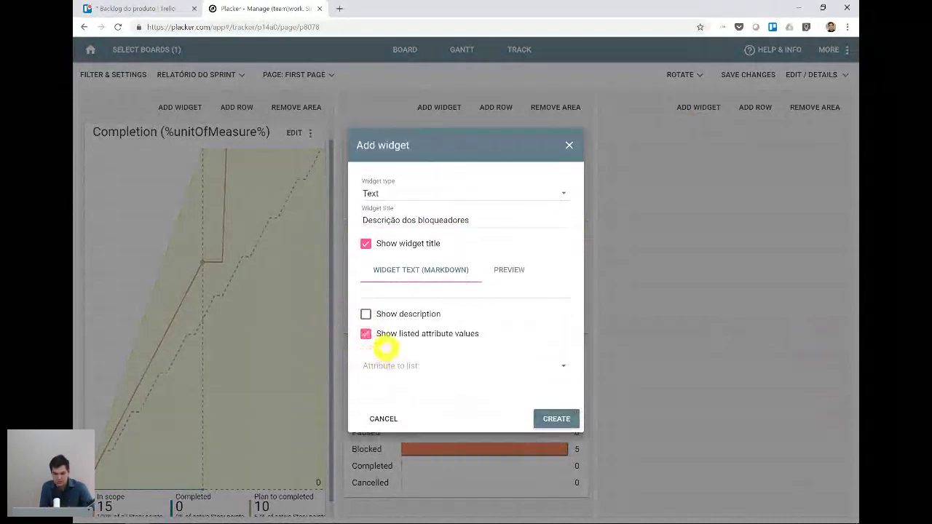
left_click(424, 368)
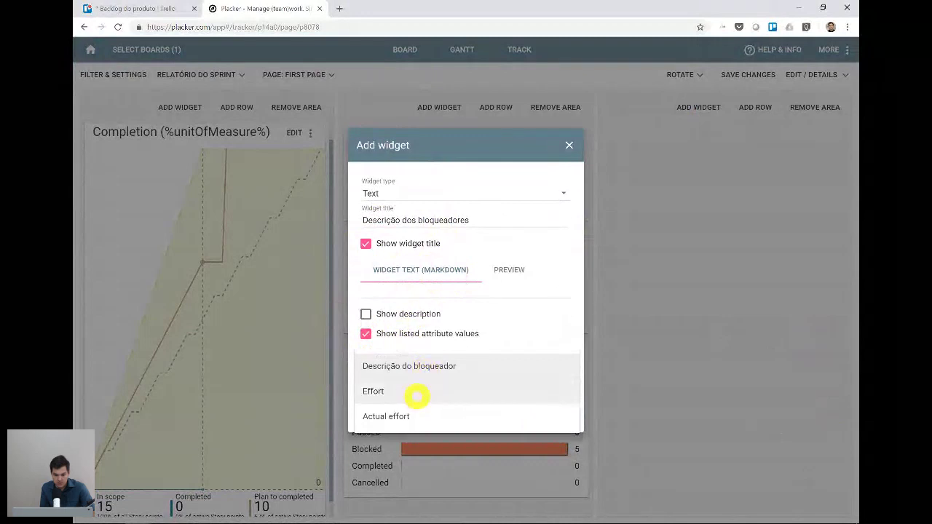
left_click(408, 366)
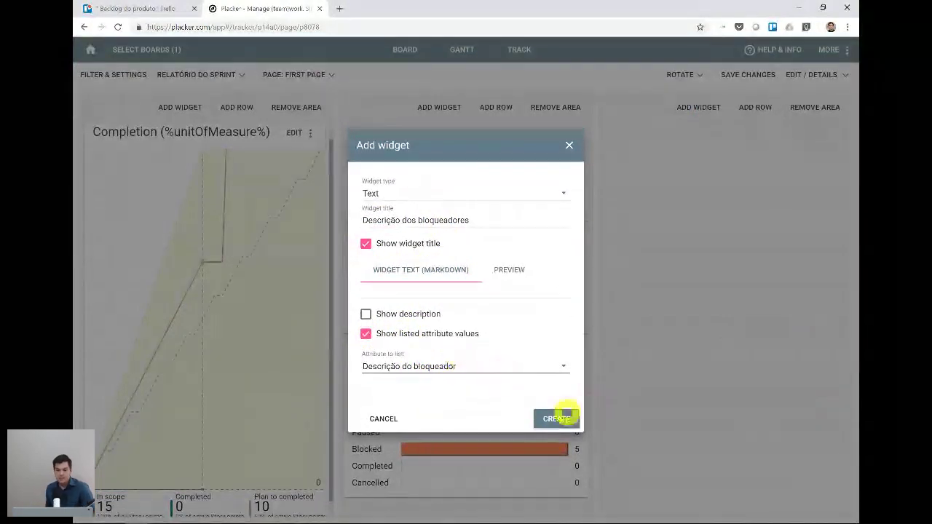
left_click(549, 417)
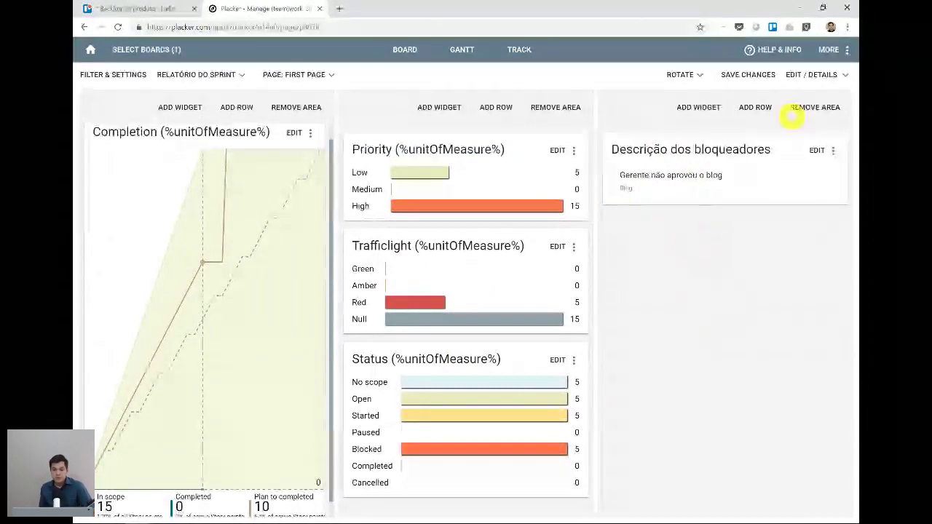
left_click(743, 77)
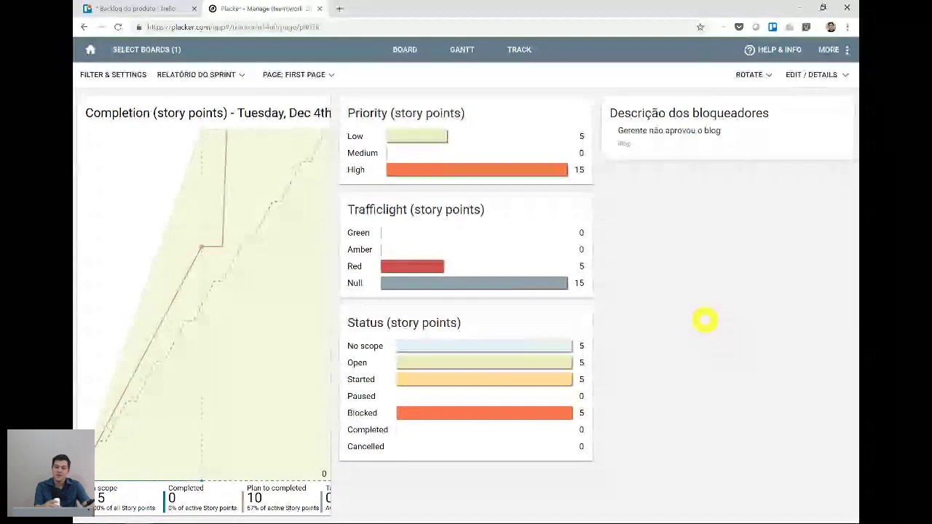
Switch to the presentation slide about topics not covered today
key("alt+Tab")
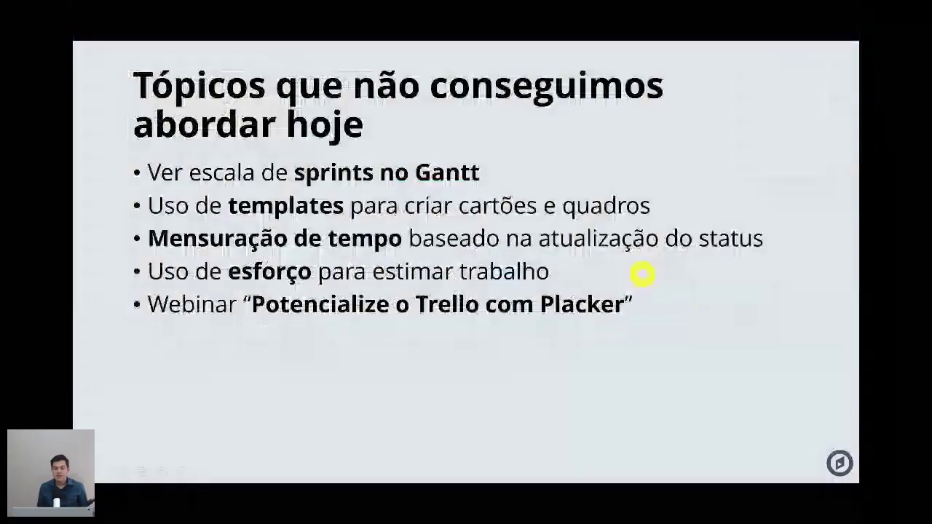
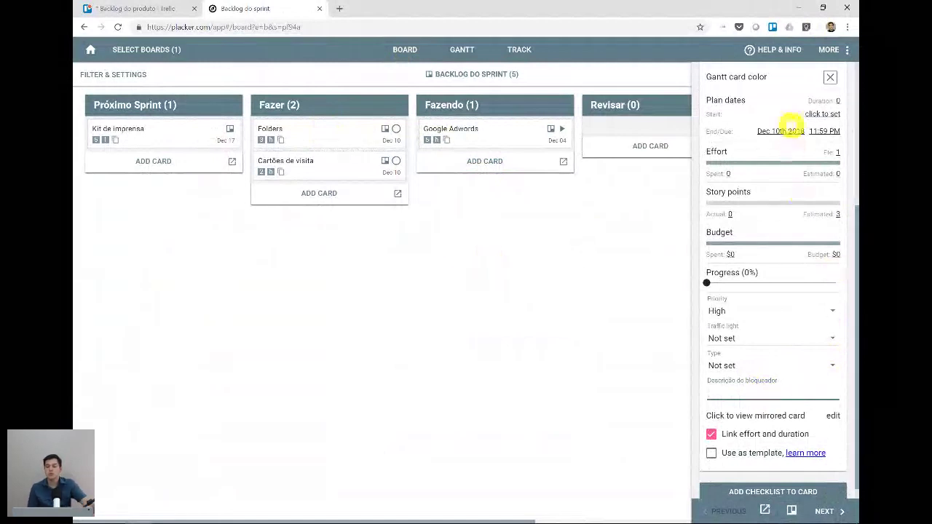
Dismiss the Gantt card color choices without picking one and close the card's details
left_click(828, 78)
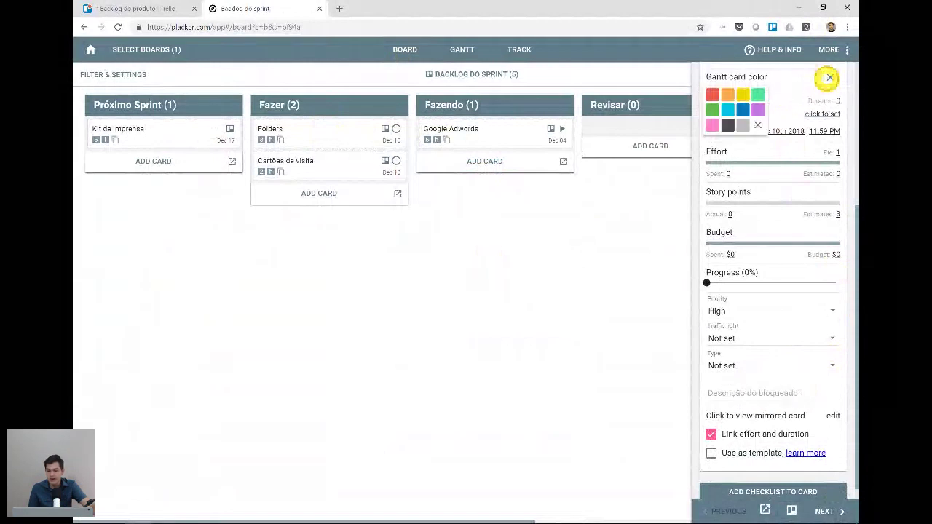
left_click(828, 77)
scroll(801, 218, "up", 5)
left_click(789, 79)
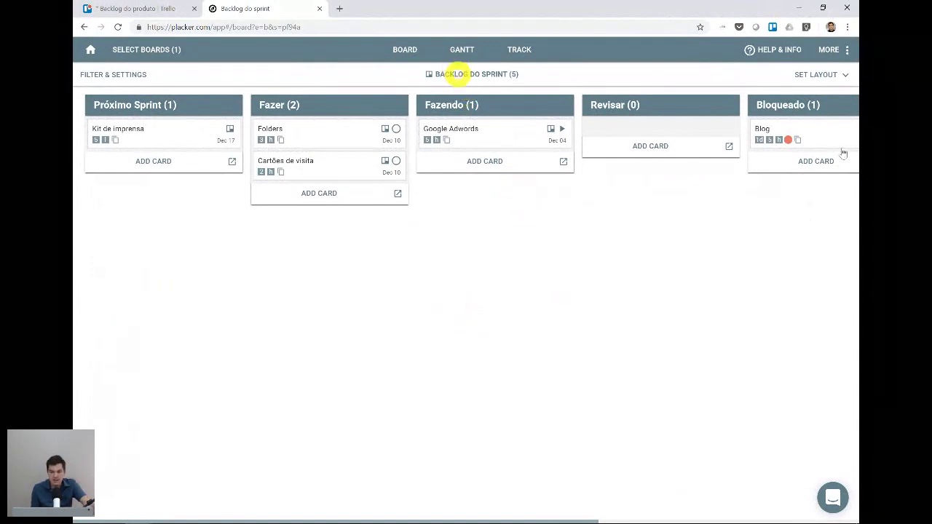
Create a milestone named Sprint 1 in the settings of the Backlog do sprint board
left_click(457, 73)
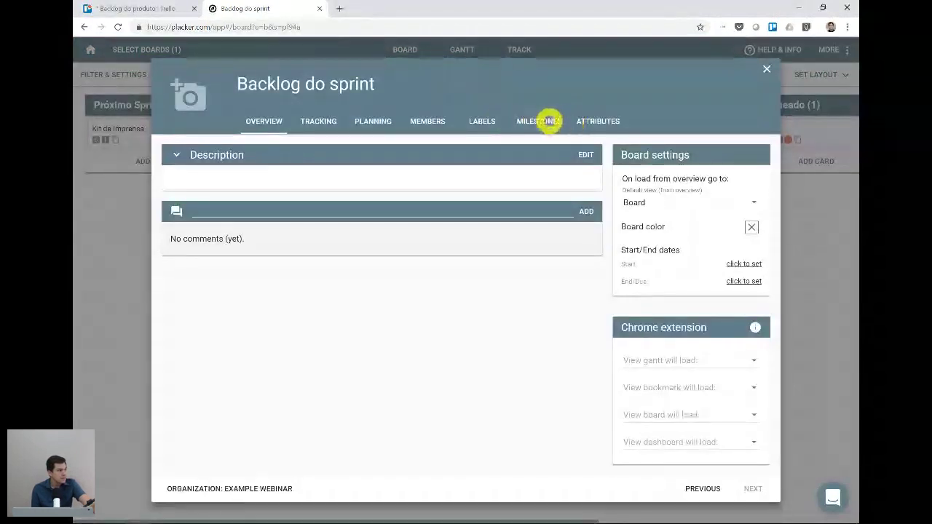
left_click(548, 122)
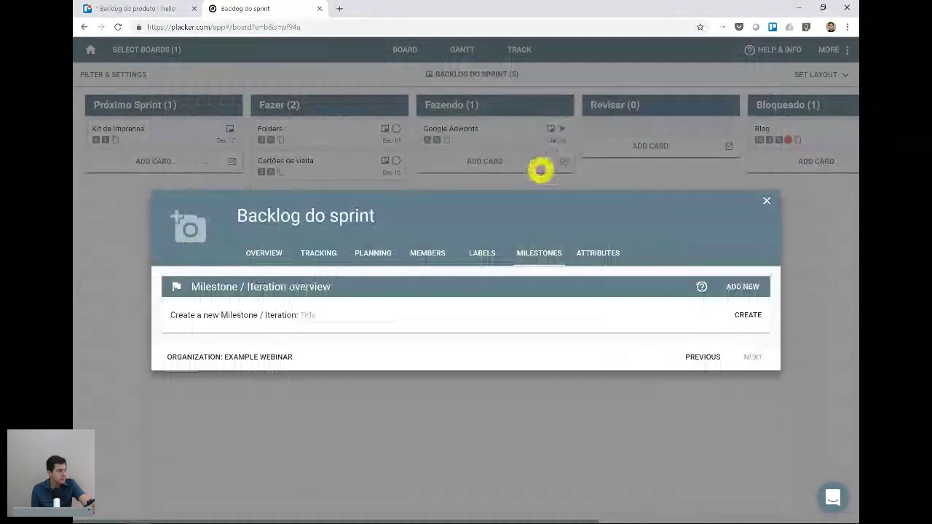
left_click(342, 315)
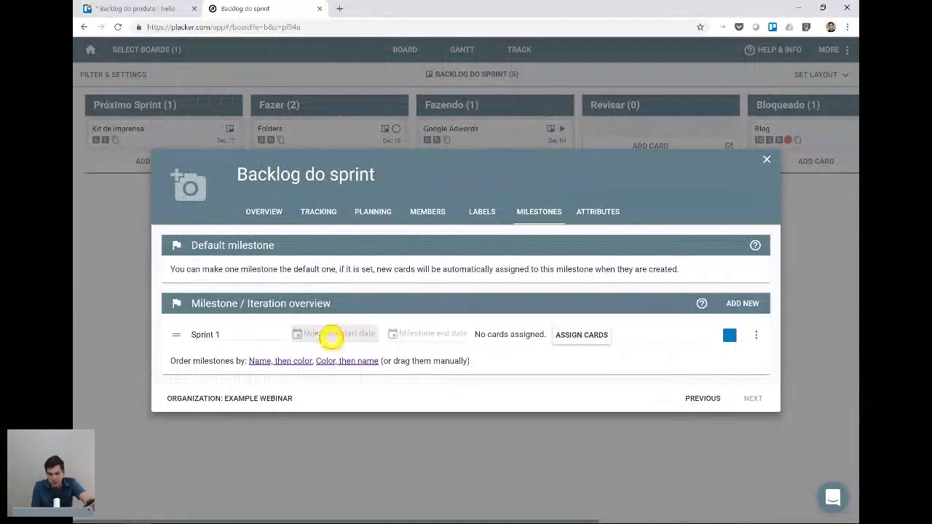
Set the Sprint 1 milestone's start date to December 3, 2018 and its end date to December 14, 2018
left_click(331, 336)
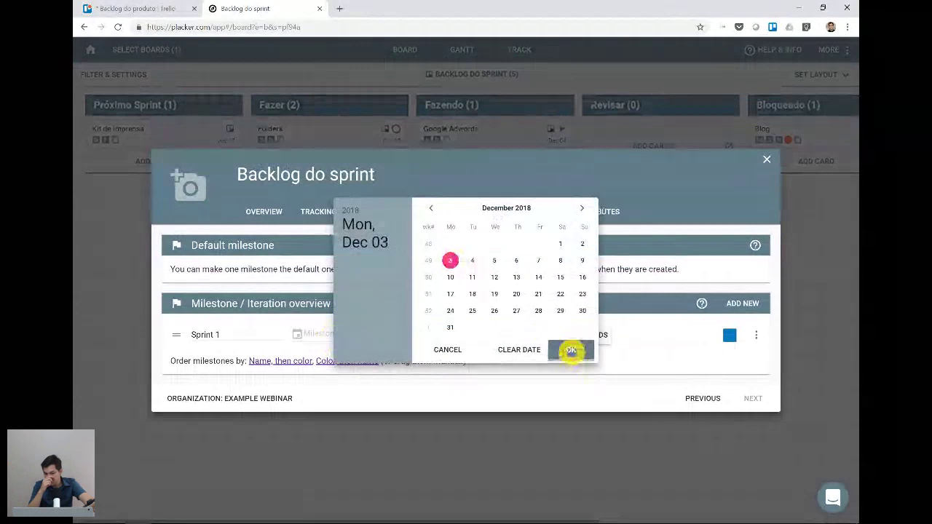
left_click(570, 349)
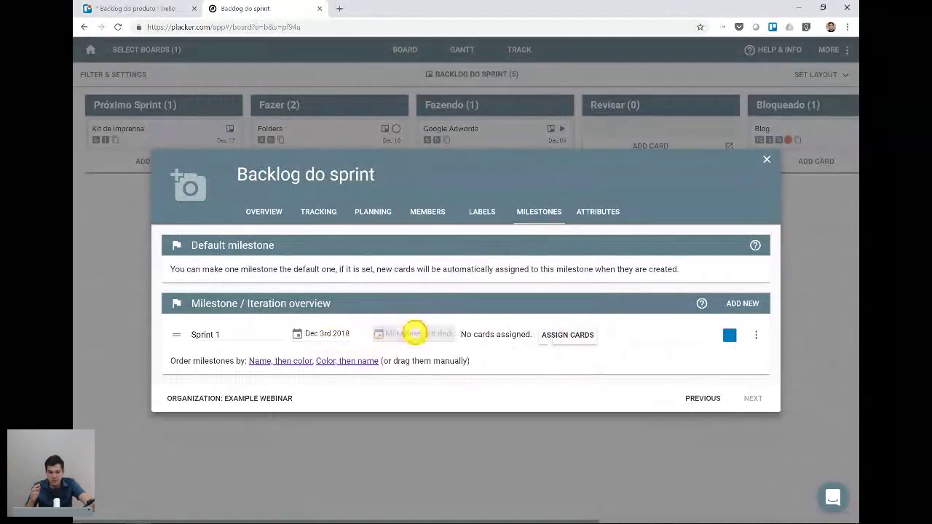
left_click(413, 332)
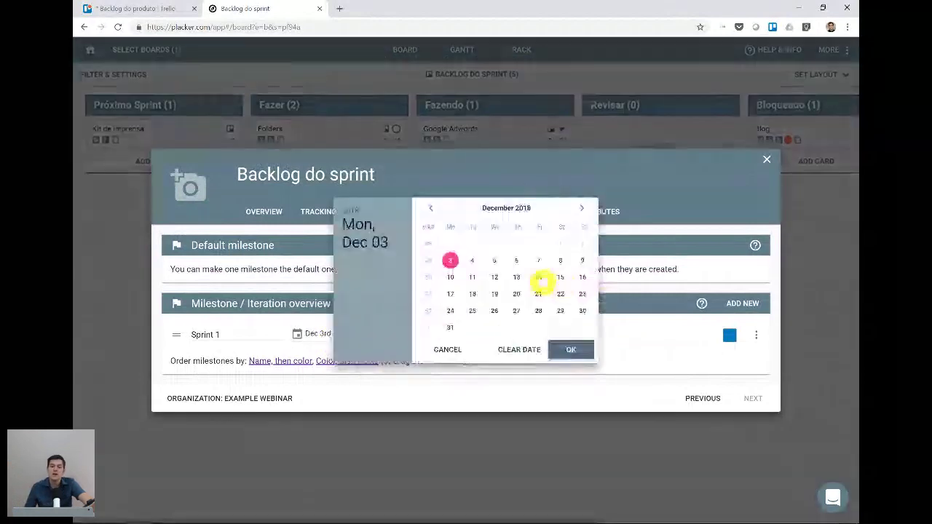
left_click(538, 277)
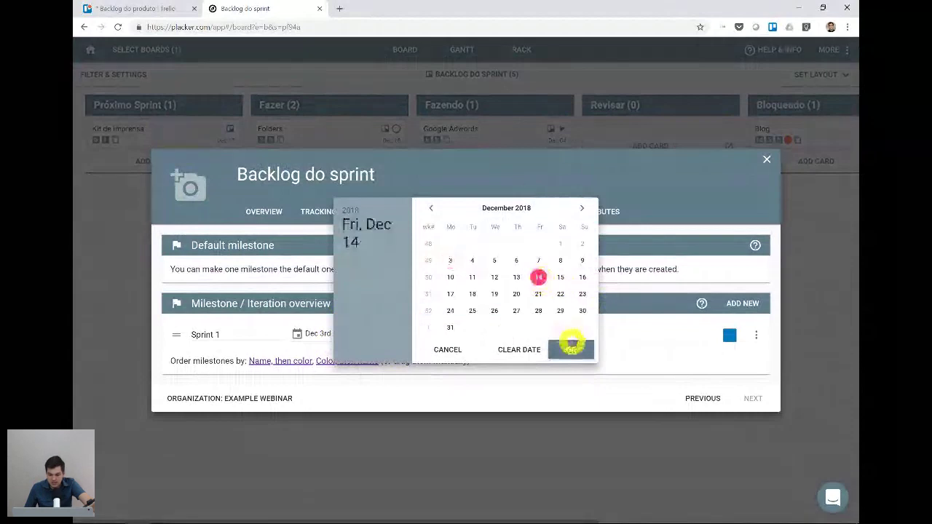
left_click(572, 349)
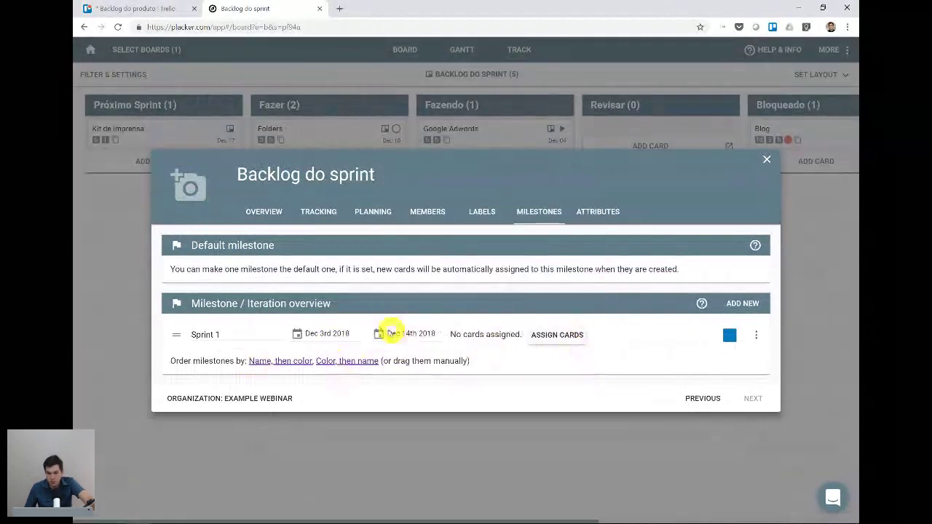
Change the Sprint 1 milestone's end date to December 16, 2018
left_click(403, 333)
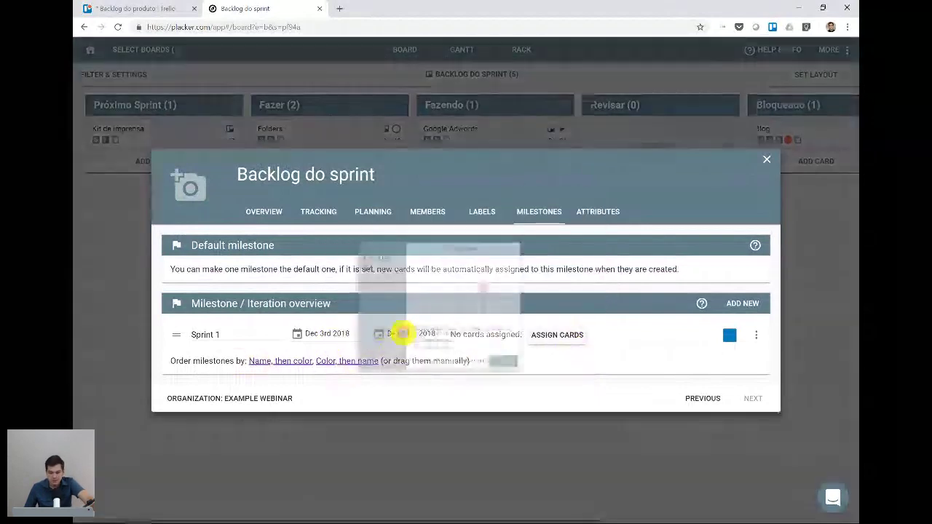
left_click(584, 247)
left_click(561, 378)
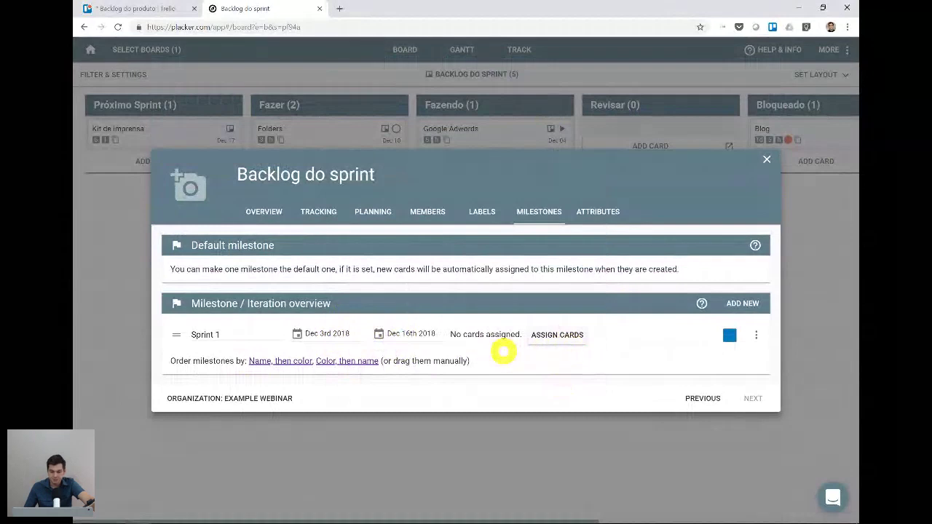
Assign to Sprint 1 all cards that have a plan end date in the milestone time period
left_click(555, 335)
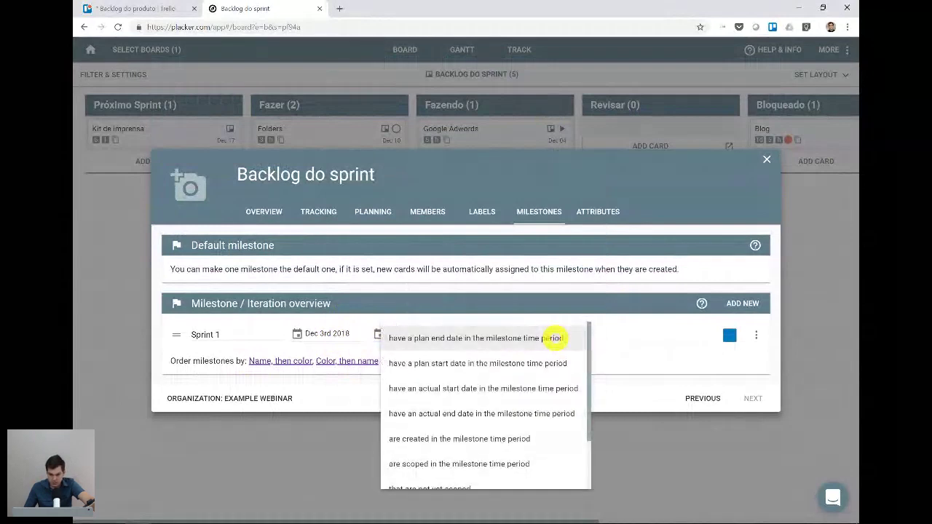
left_click(612, 331)
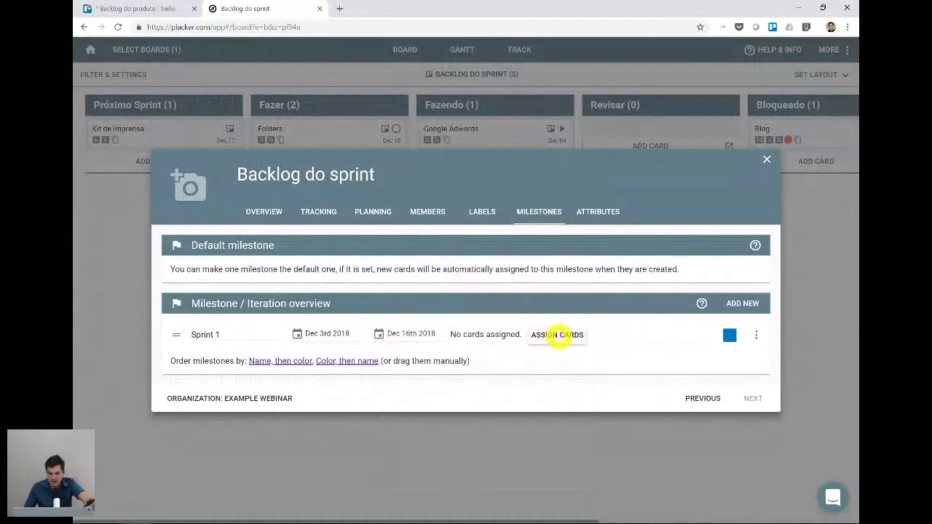
left_click(556, 335)
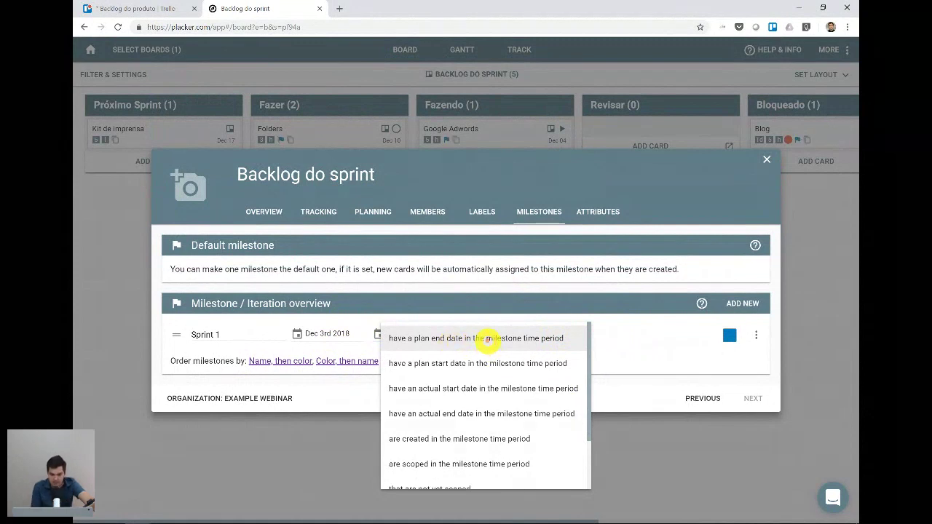
left_click(484, 338)
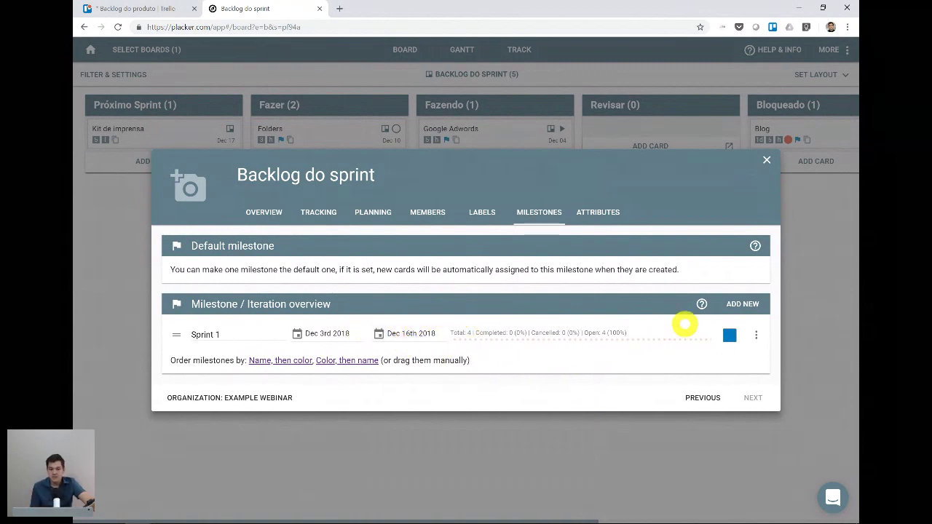
Add a second milestone named Sprint 2 to the board
left_click(738, 302)
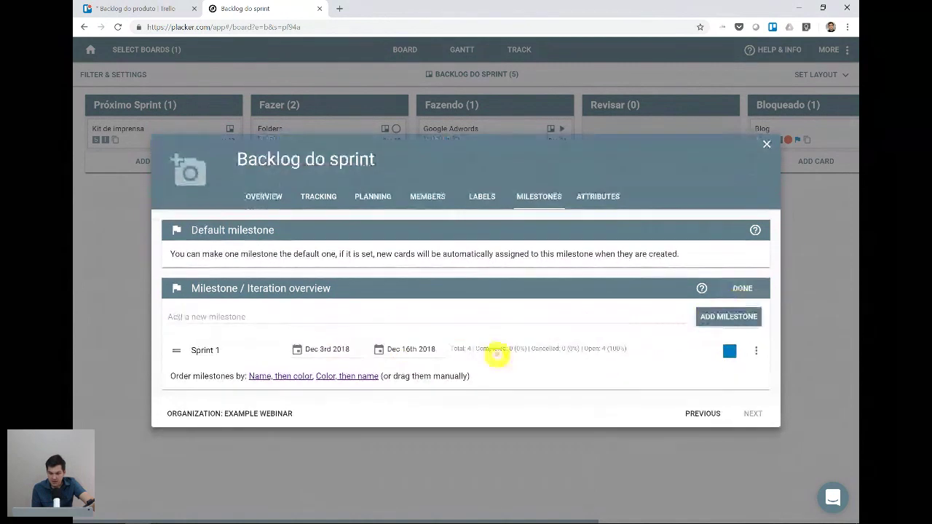
left_click(297, 320)
type("Sprint 2")
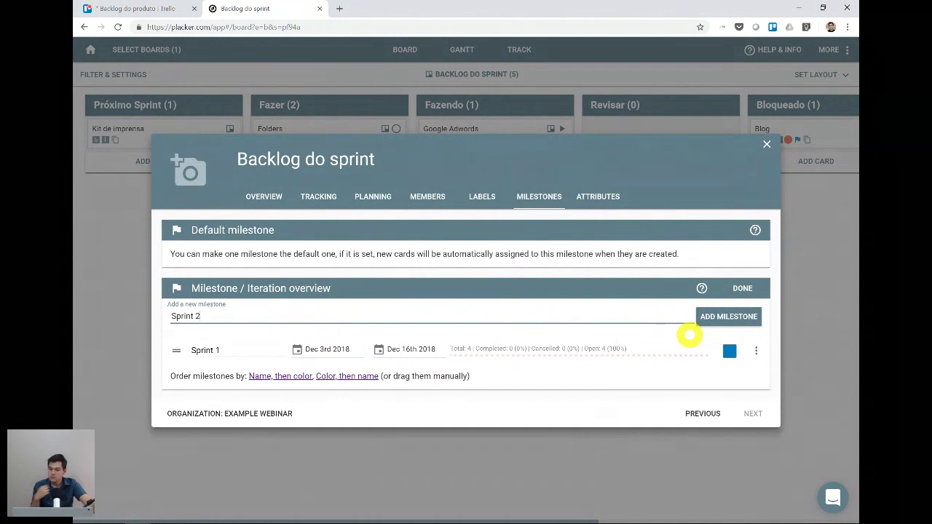
left_click(742, 316)
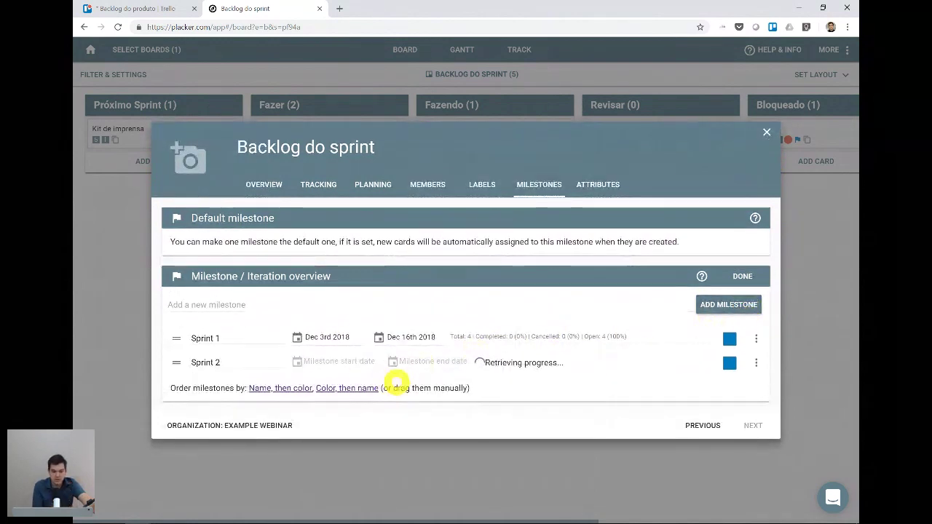
Set the Sprint 2 milestone's start date to December 30, 2018
left_click(353, 366)
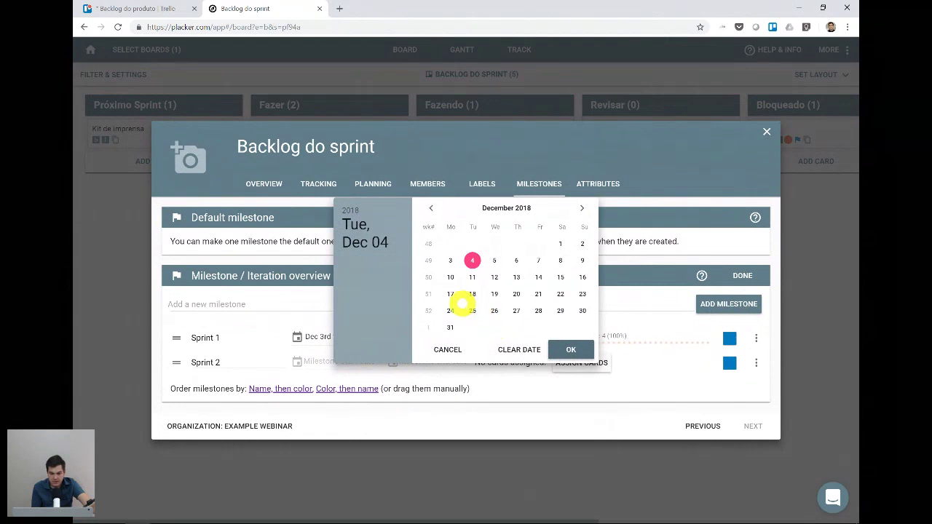
left_click(450, 294)
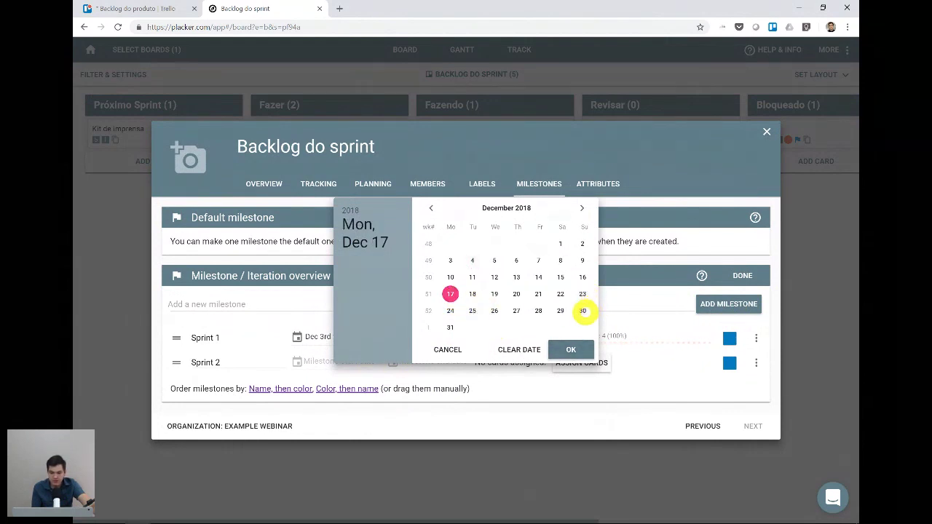
left_click(582, 311)
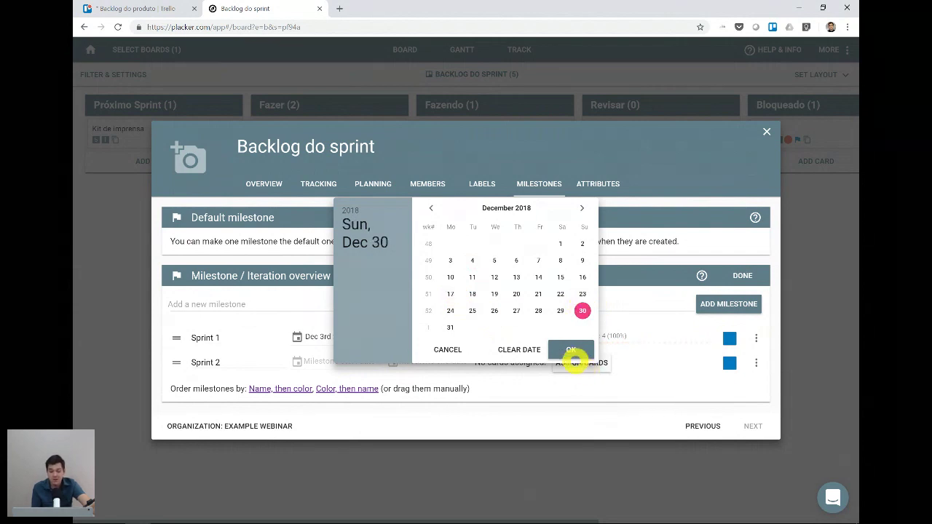
left_click(572, 352)
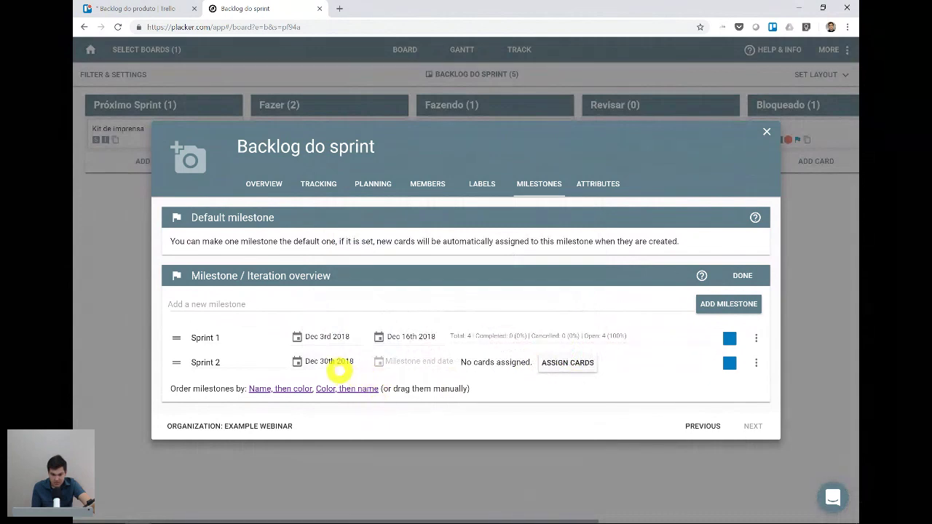
Set the Sprint 2 milestone's start date to December 17, 2018 and its end date to December 30, 2018
left_click(324, 362)
left_click(449, 293)
left_click(569, 349)
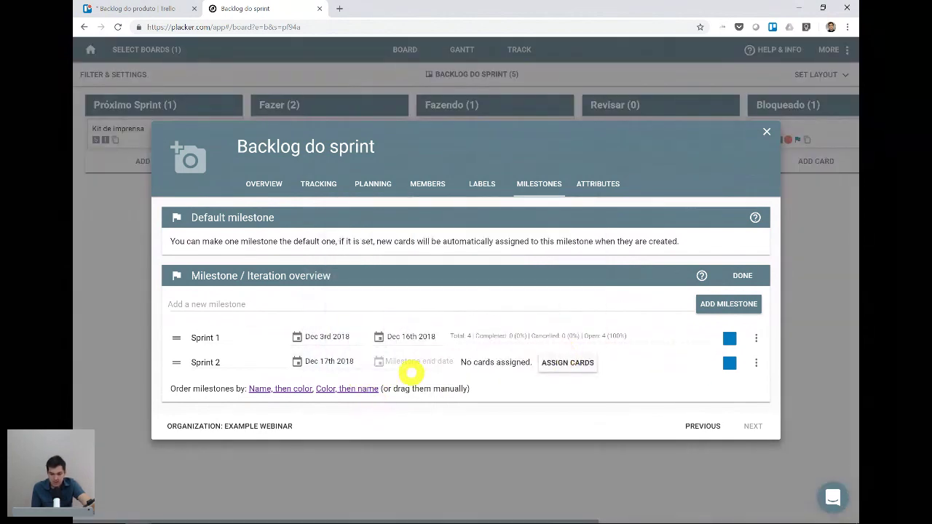
left_click(409, 365)
left_click(582, 311)
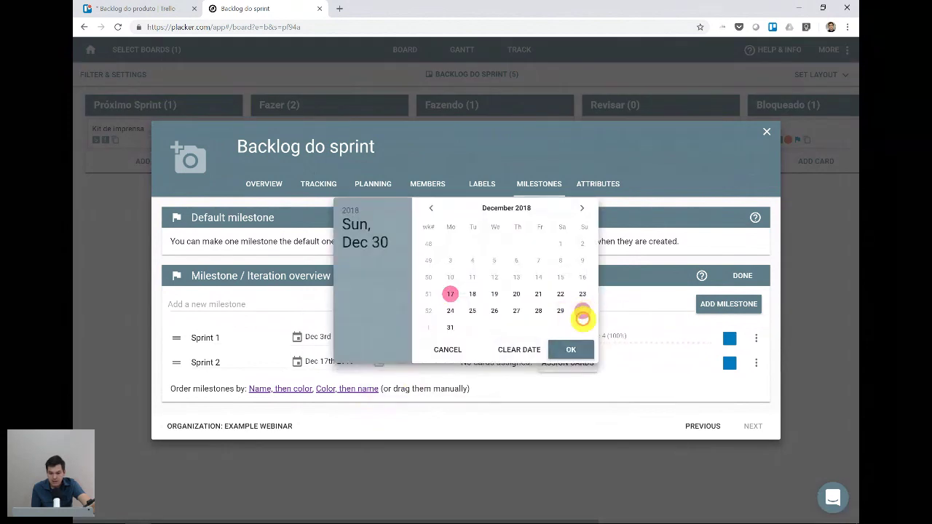
left_click(579, 350)
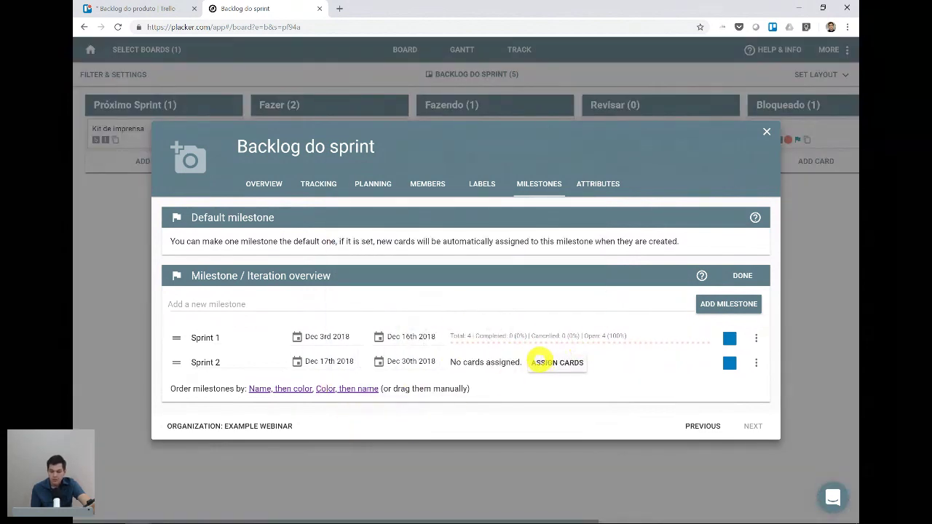
Assign to Sprint 2 all cards that have a plan end date in the milestone time period
left_click(544, 362)
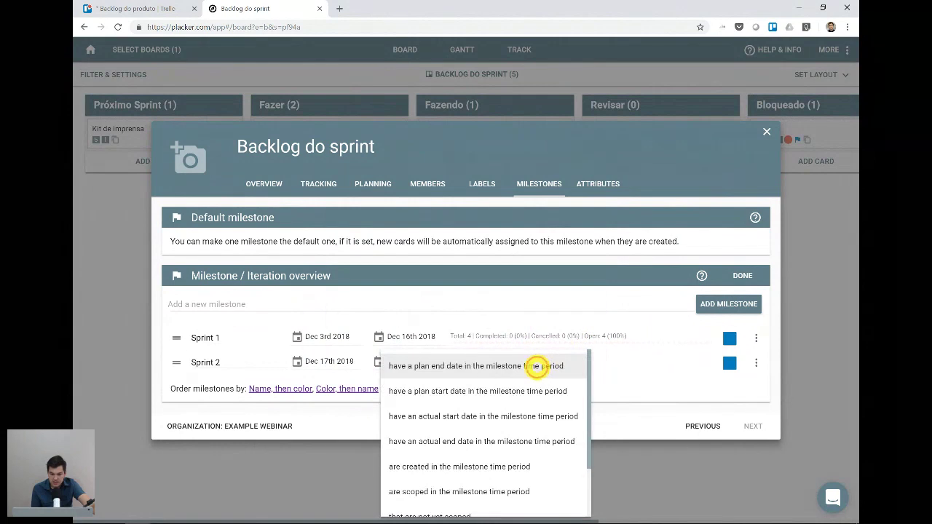
left_click(536, 366)
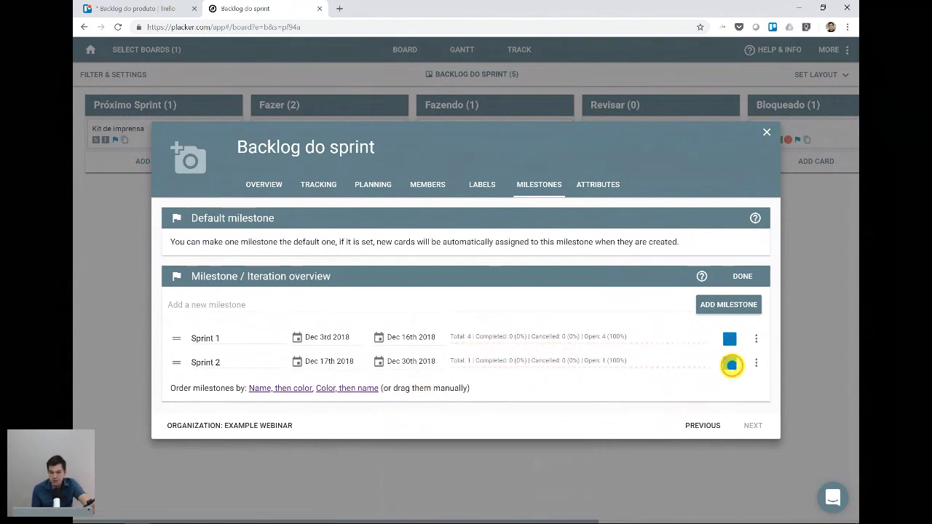
Change the Sprint 2 milestone's color to green, finish editing the milestones and close the board settings
left_click(731, 362)
left_click(733, 397)
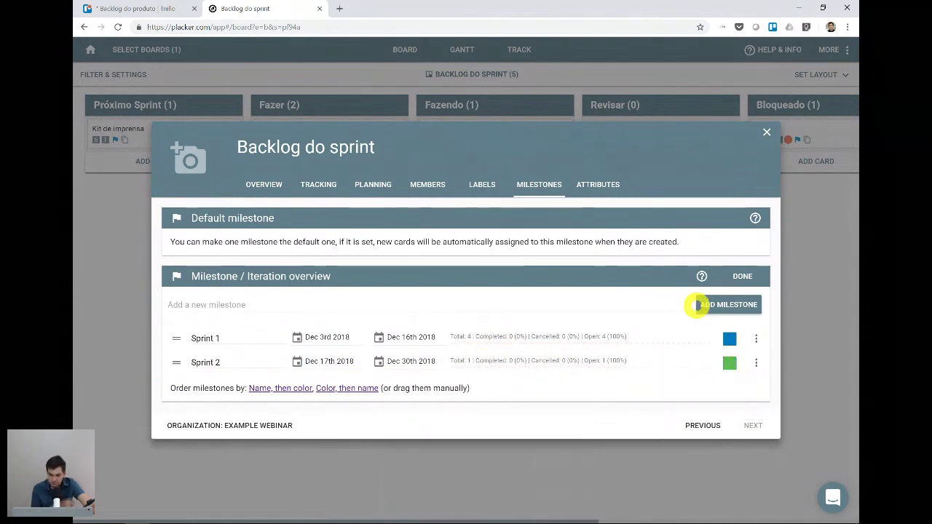
left_click(736, 277)
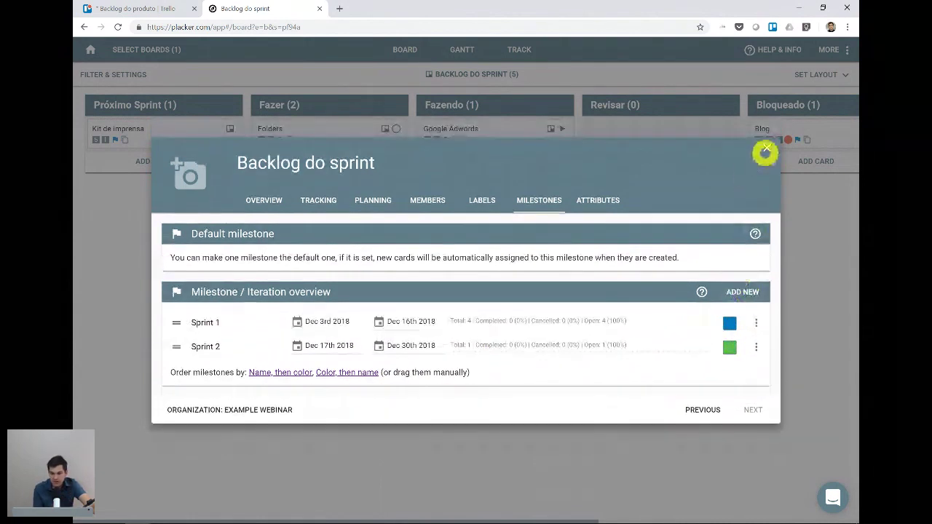
left_click(765, 148)
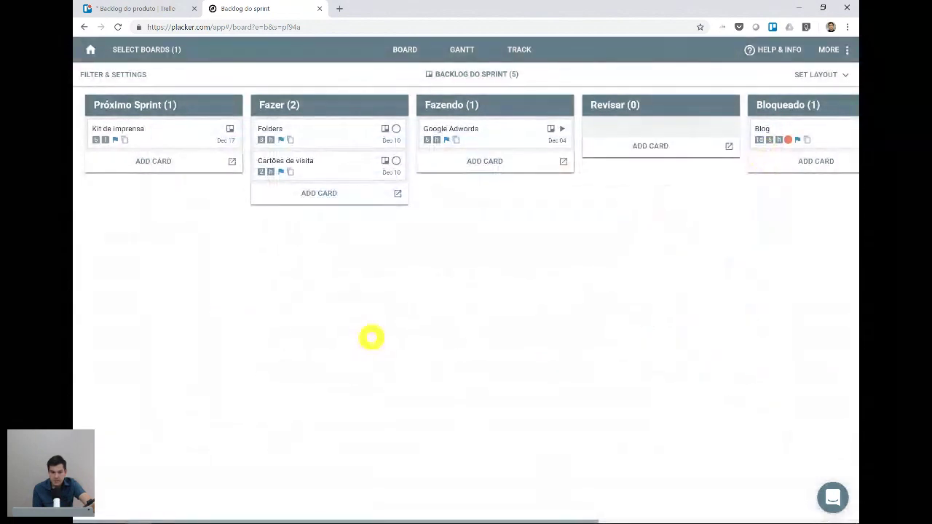
Check the milestone assigned to the Kit de imprensa card in its details, then close them
left_click_drag(443, 287, 485, 276)
left_click(173, 129)
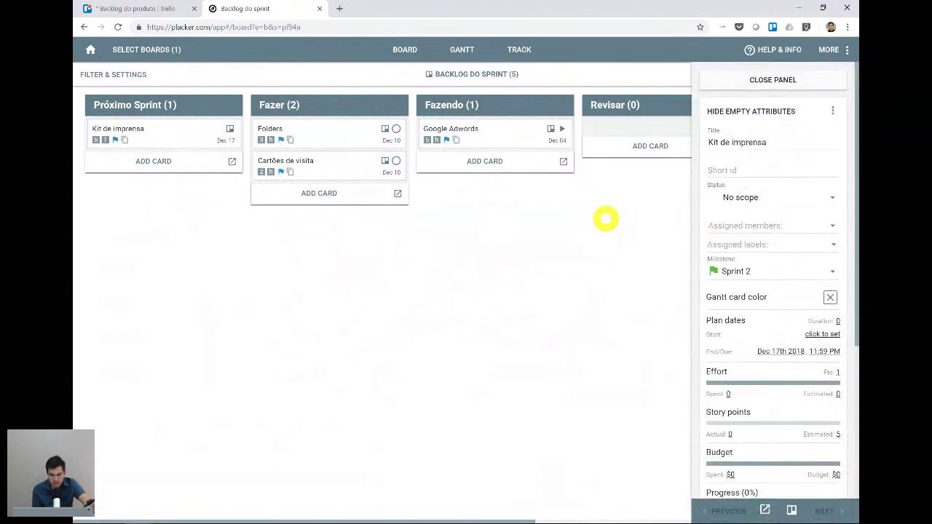
left_click(757, 80)
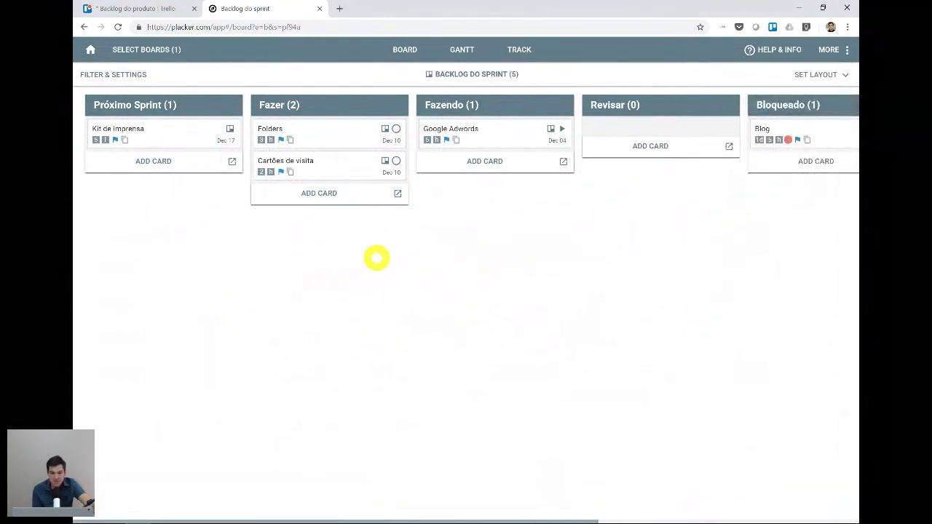
Open the Blog card in the Bloqueado list and review its milestone options, keeping Sprint 1 selected
left_click_drag(528, 237, 368, 254)
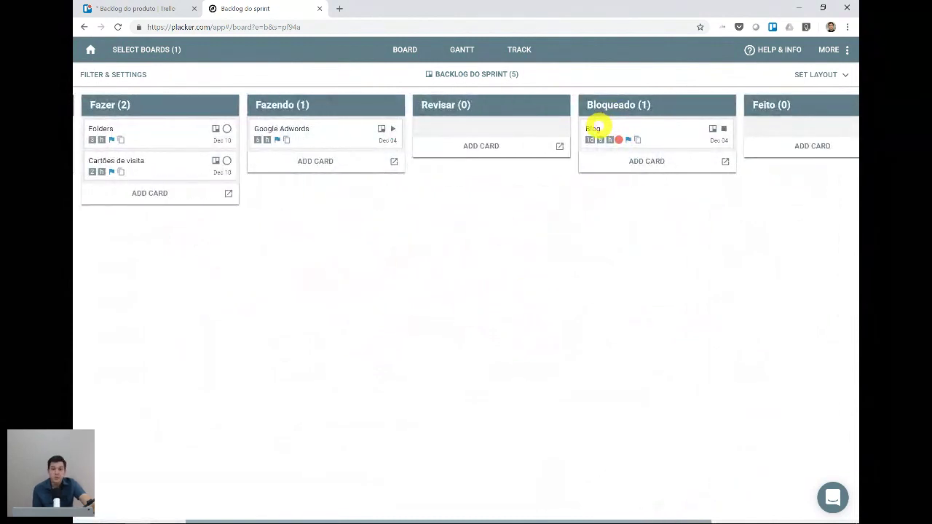
left_click(595, 128)
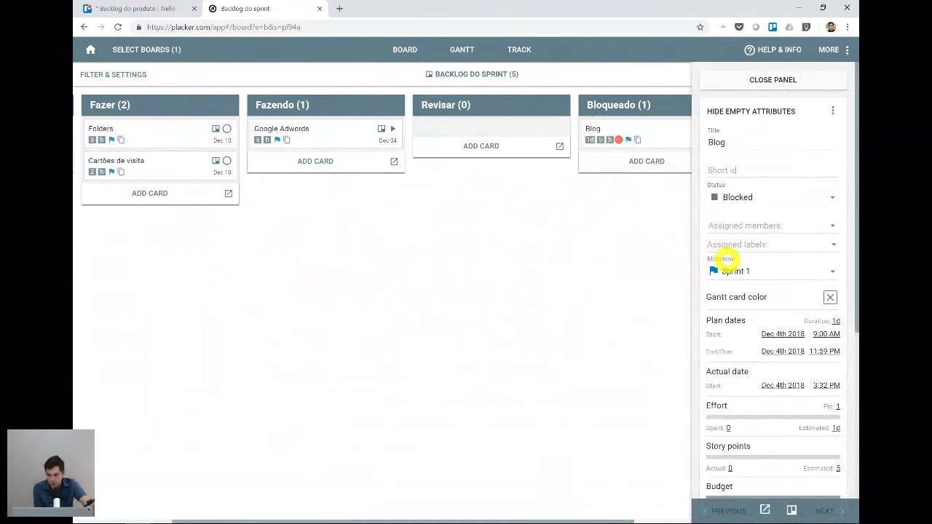
left_click(728, 270)
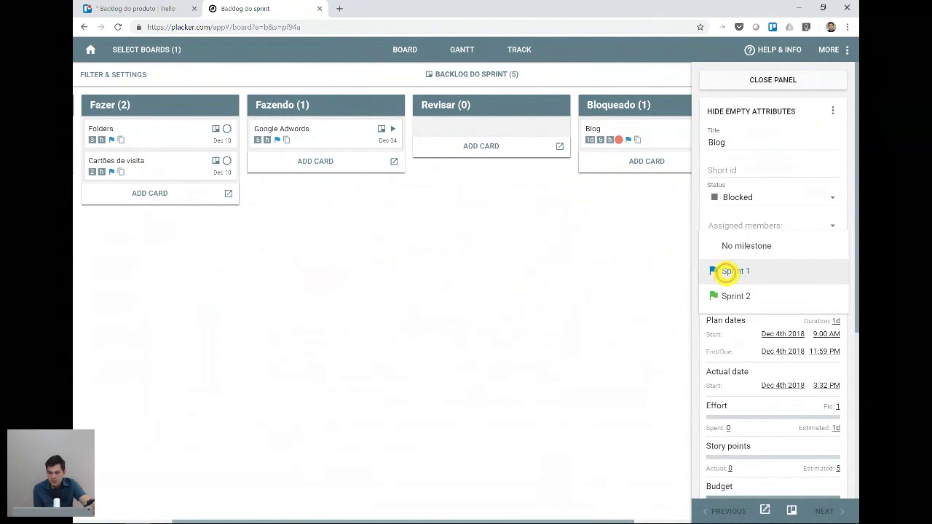
left_click(726, 271)
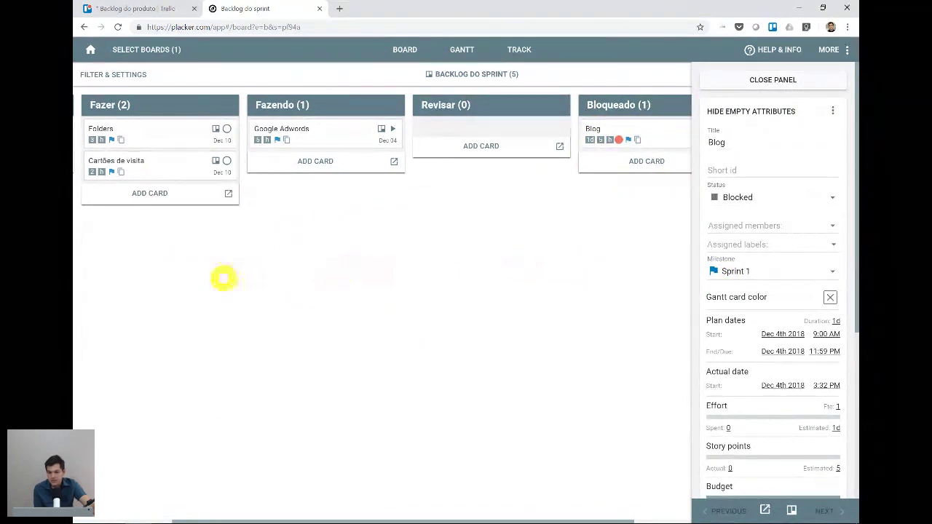
Review the milestone options of the Kit de imprensa card, keep Sprint 2 selected and close the card details
left_click(169, 131)
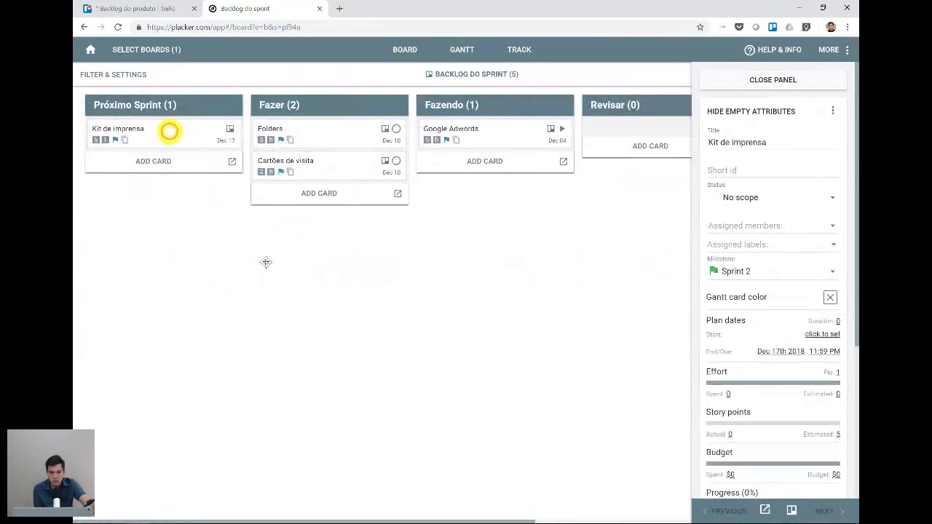
left_click(728, 271)
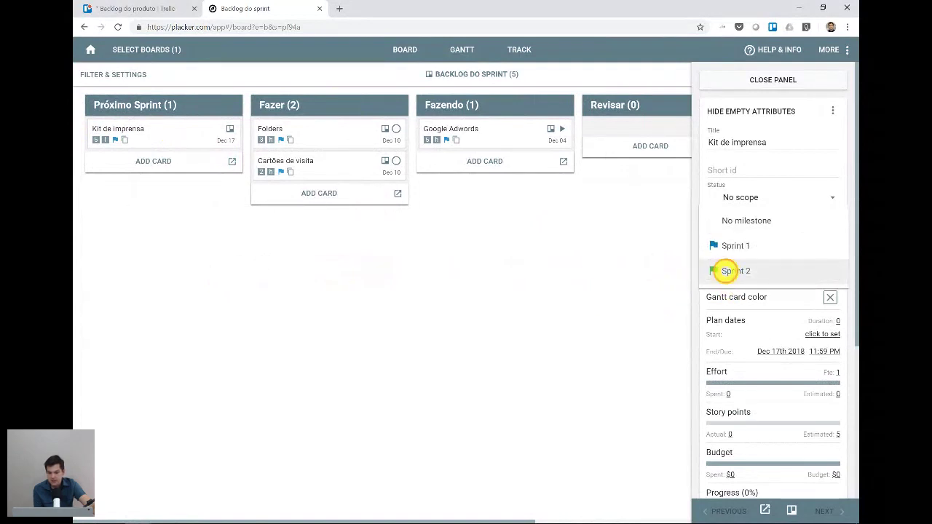
left_click(725, 271)
left_click(727, 272)
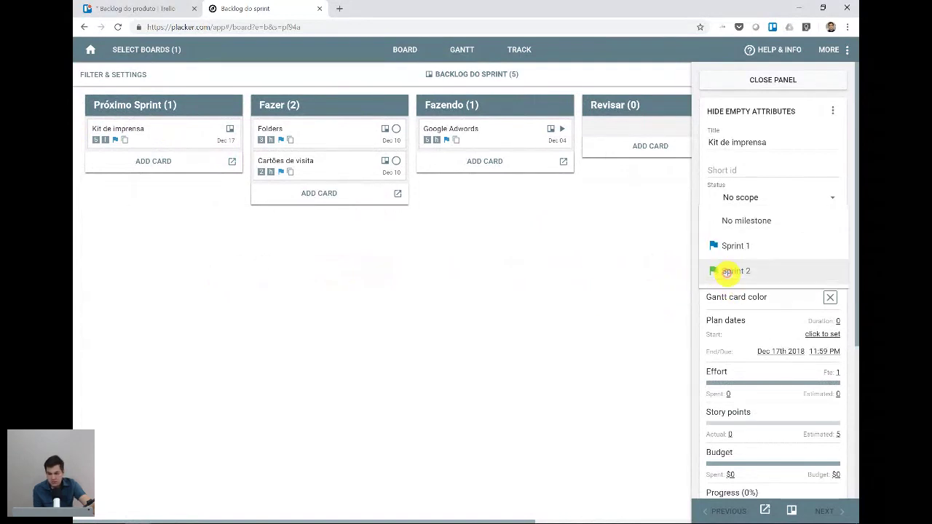
left_click(736, 271)
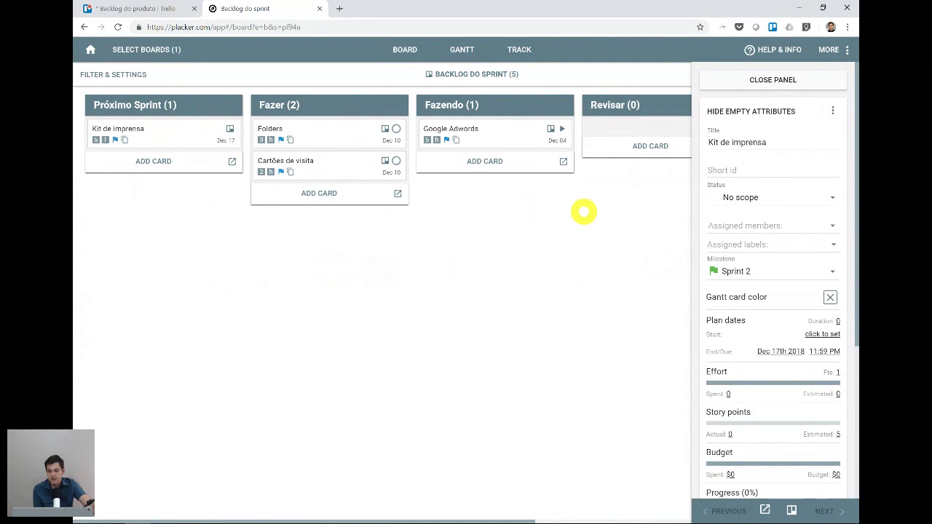
left_click(776, 80)
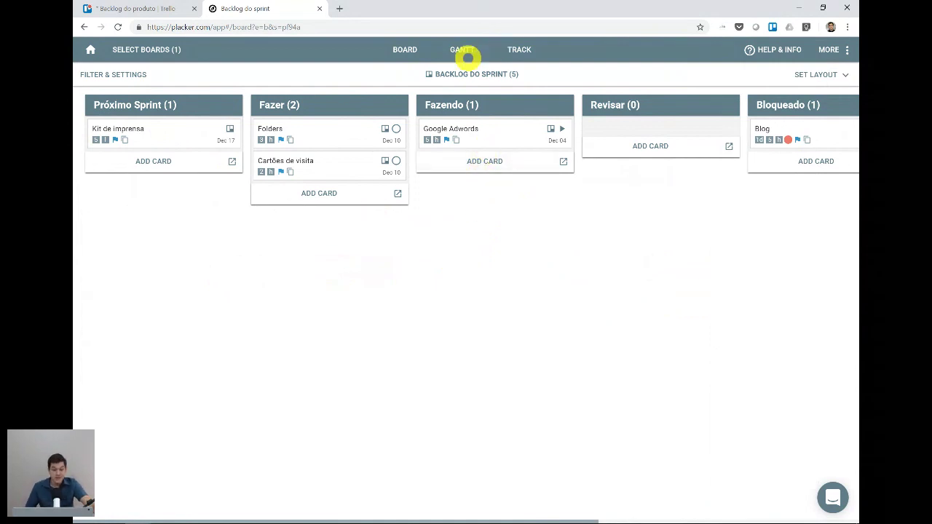
Show the sprint board as a Gantt chart and expand the chart visuals options in its settings
left_click(464, 50)
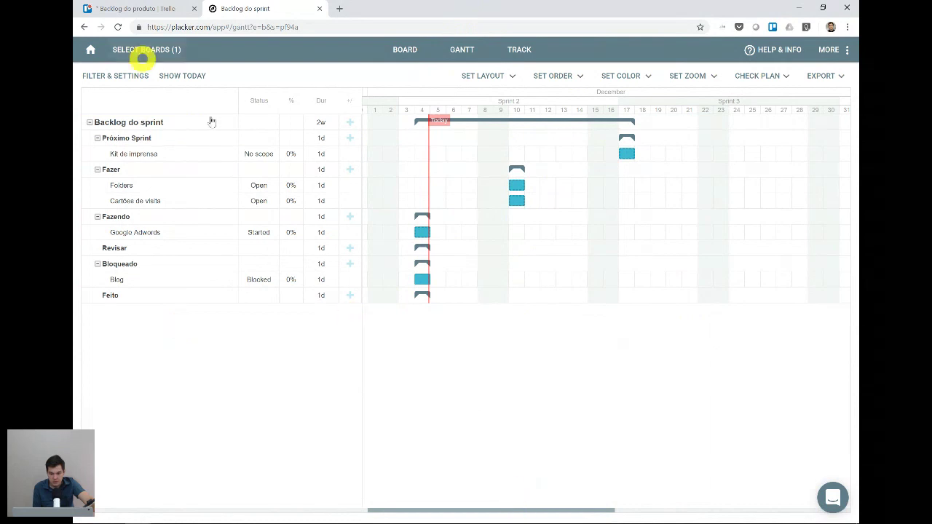
left_click(131, 77)
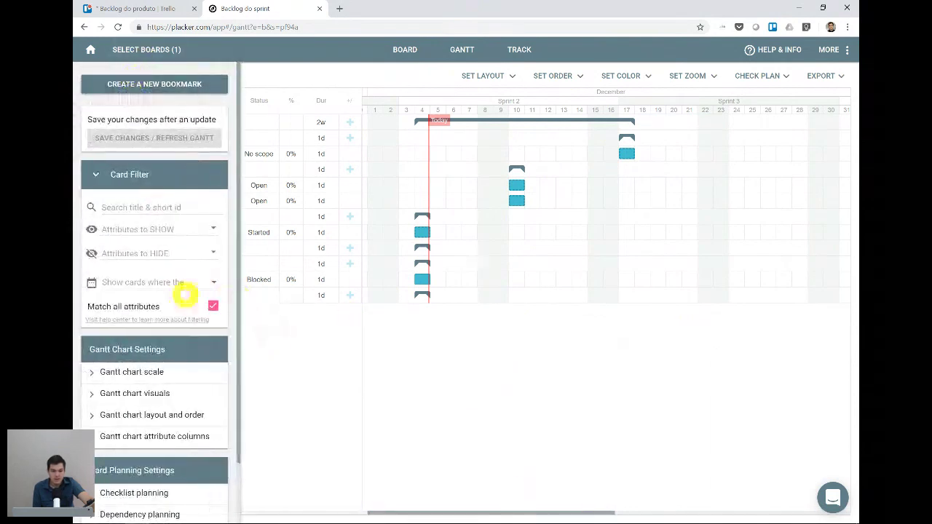
scroll(197, 298, "down", 1)
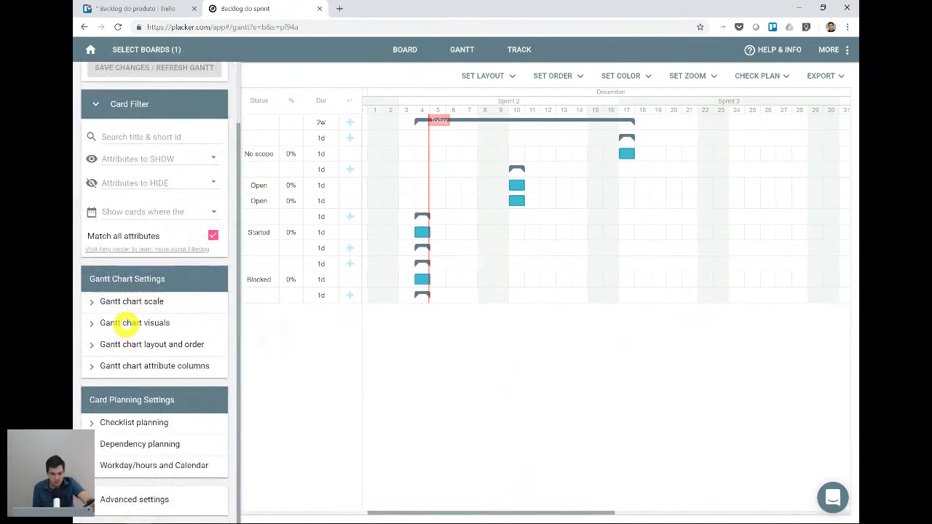
left_click(125, 324)
scroll(125, 325, "down", 3)
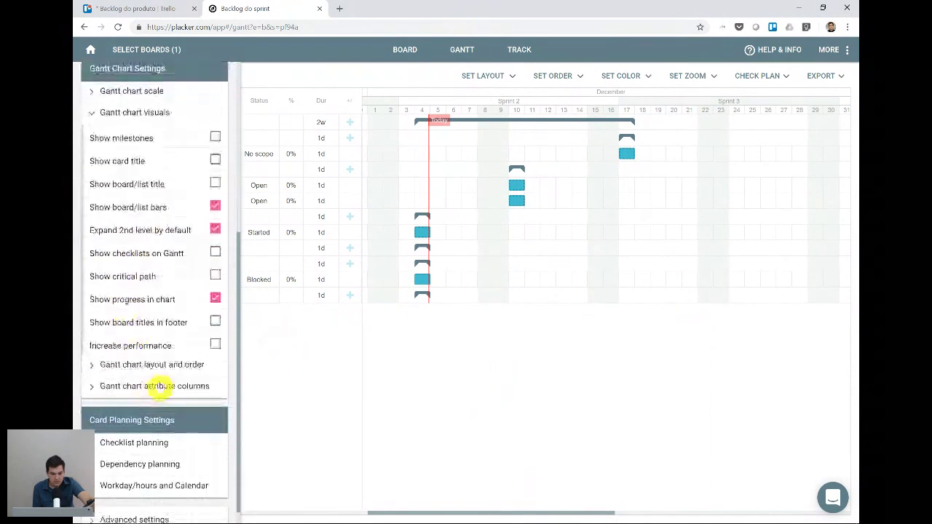
scroll(124, 349, "up", 1)
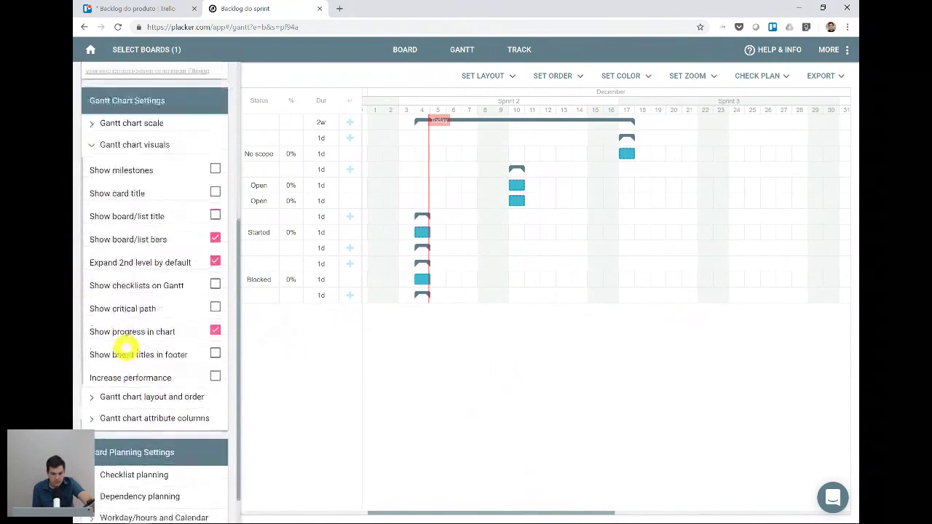
In the Gantt chart scale settings, set the sprint start date to December 3, 2018
left_click(119, 197)
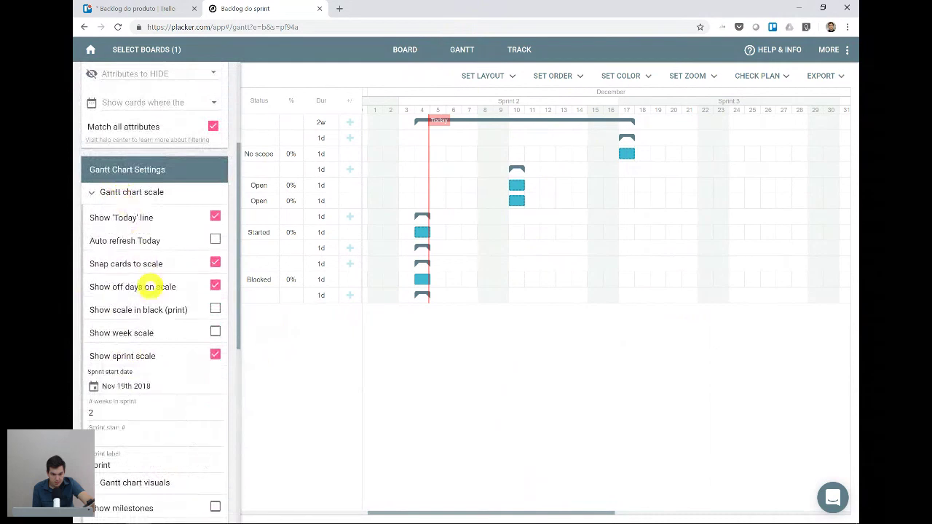
scroll(158, 303, "down", 1)
scroll(193, 342, "down", 1)
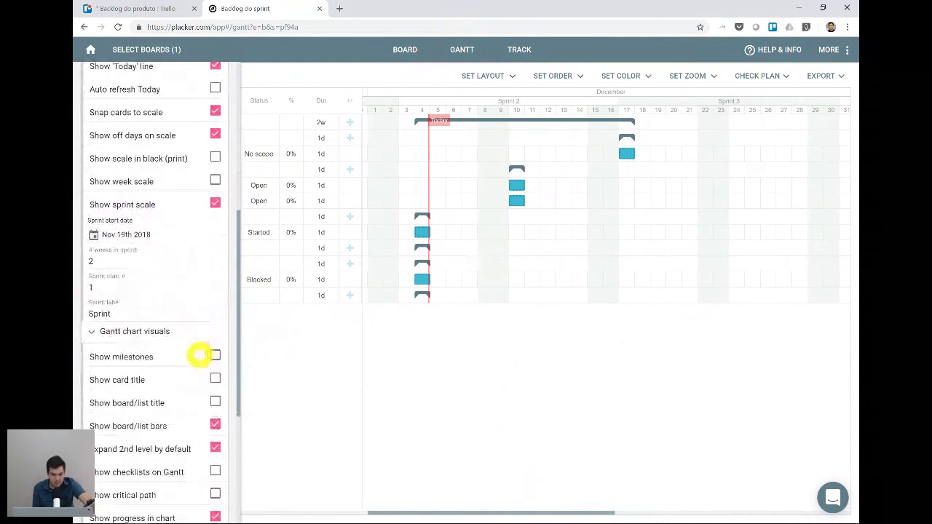
scroll(200, 354, "down", 2)
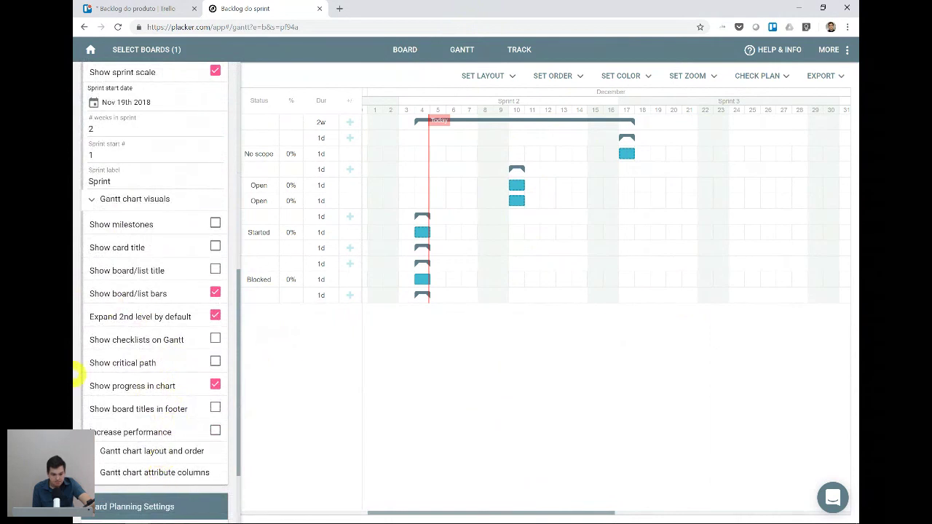
scroll(138, 370, "up", 1)
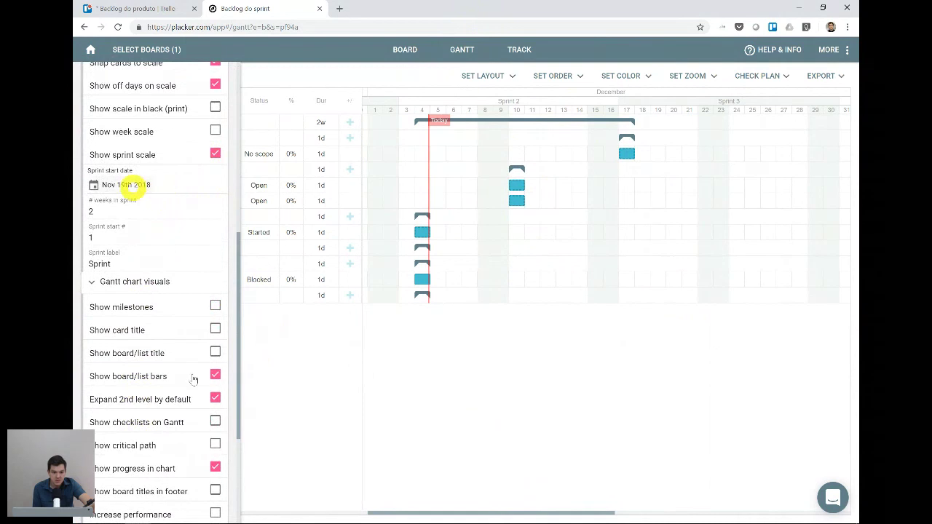
left_click(128, 185)
left_click(450, 260)
left_click(586, 348)
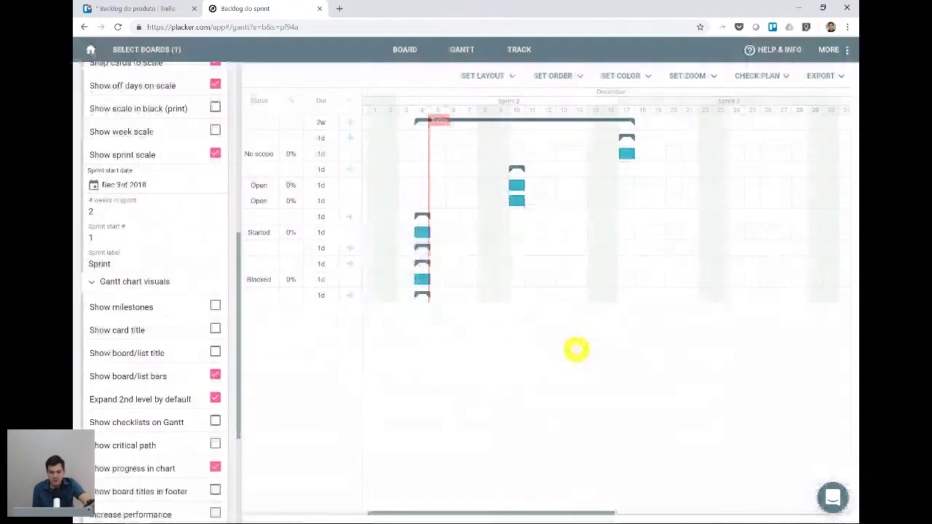
Save the changed Gantt settings and refresh the chart
scroll(182, 306, "up", 3)
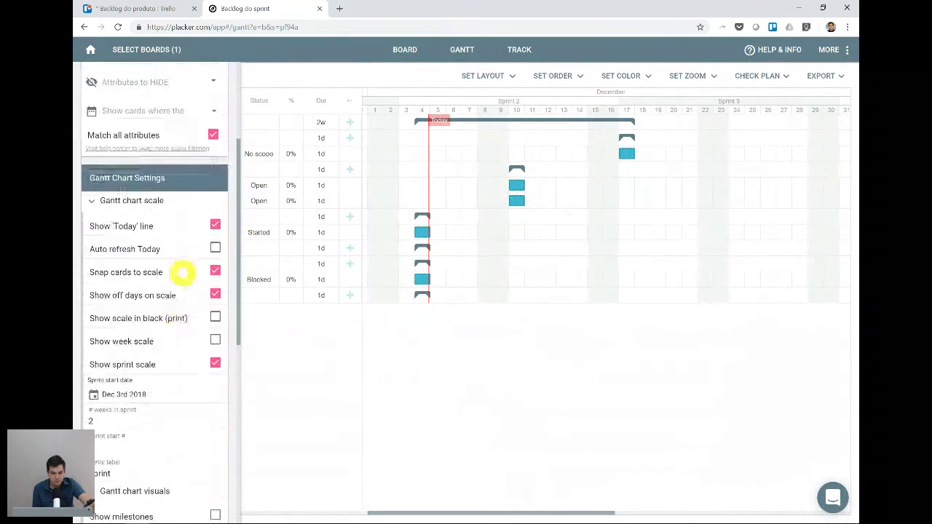
scroll(217, 355, "down", 5)
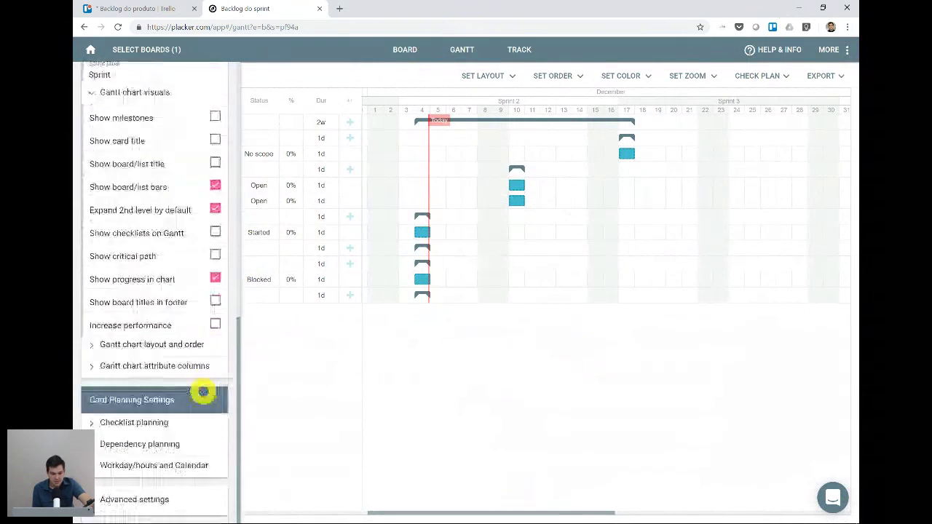
scroll(182, 393, "up", 5)
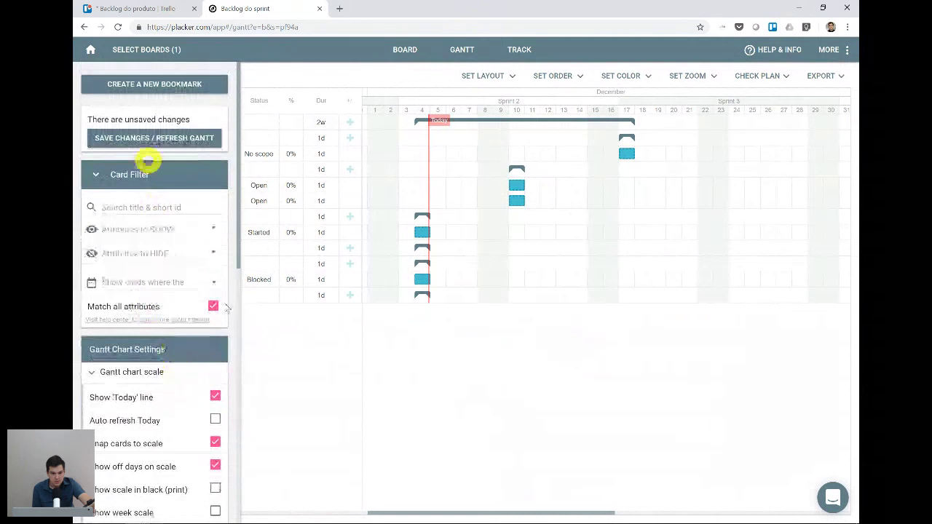
left_click(155, 137)
left_click(273, 374)
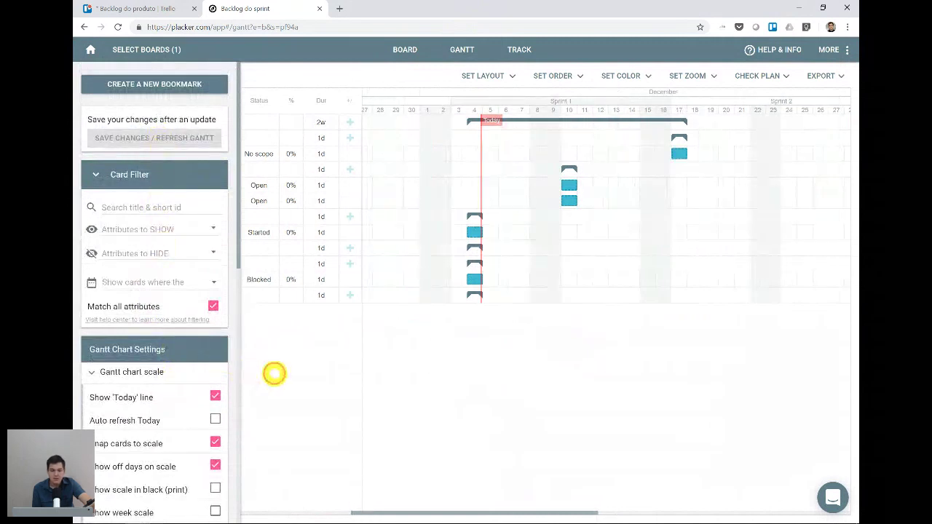